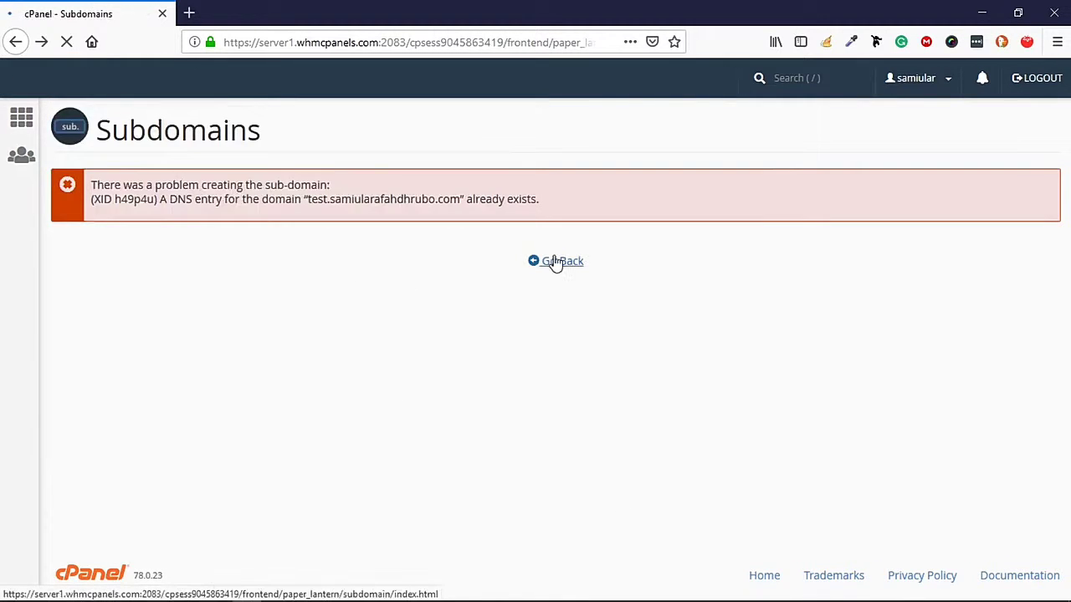
Step: Leave the subdomain 'already exists' error page and return to the cPanel home page
left_click(555, 261)
left_click(159, 292)
left_click(15, 117)
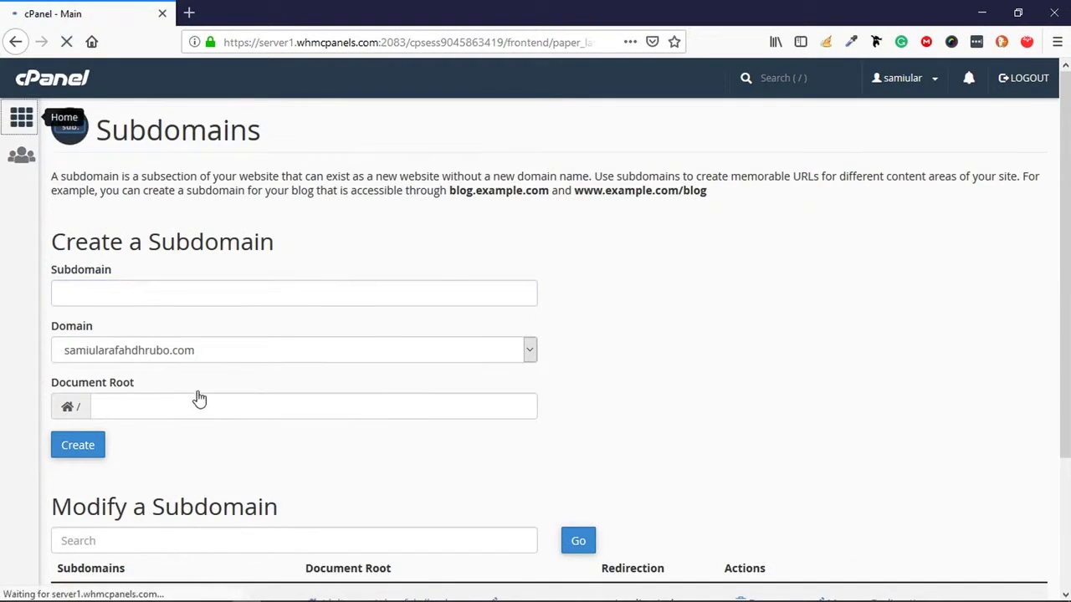
Step: Create a new MySQL database named 'test' and return to MySQL Databases
left_click(330, 460)
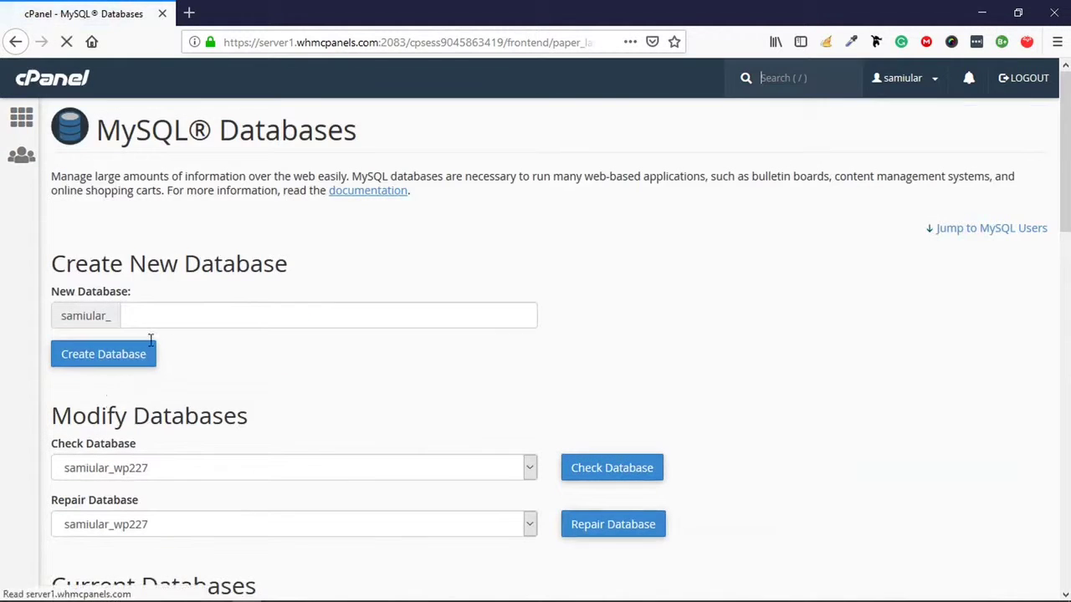
left_click(157, 318)
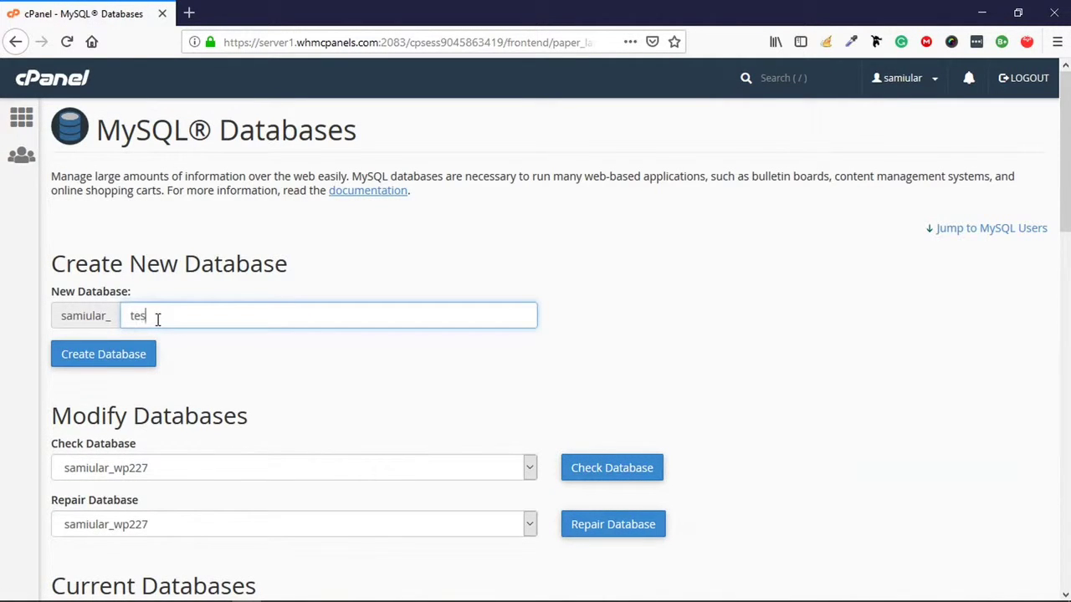
type("test")
scroll(298, 469, "down", 3)
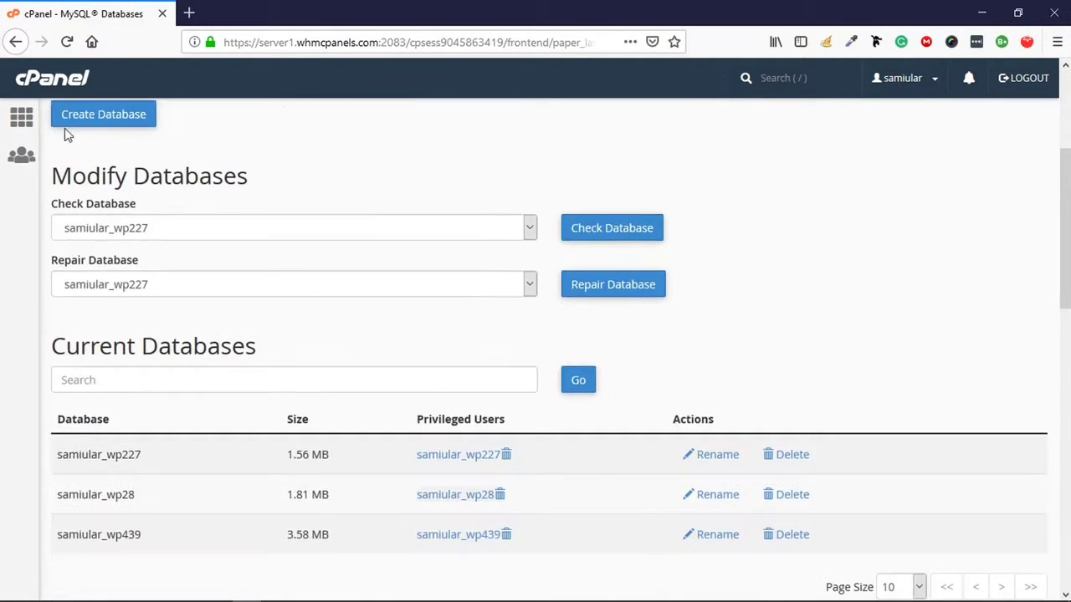
left_click(83, 120)
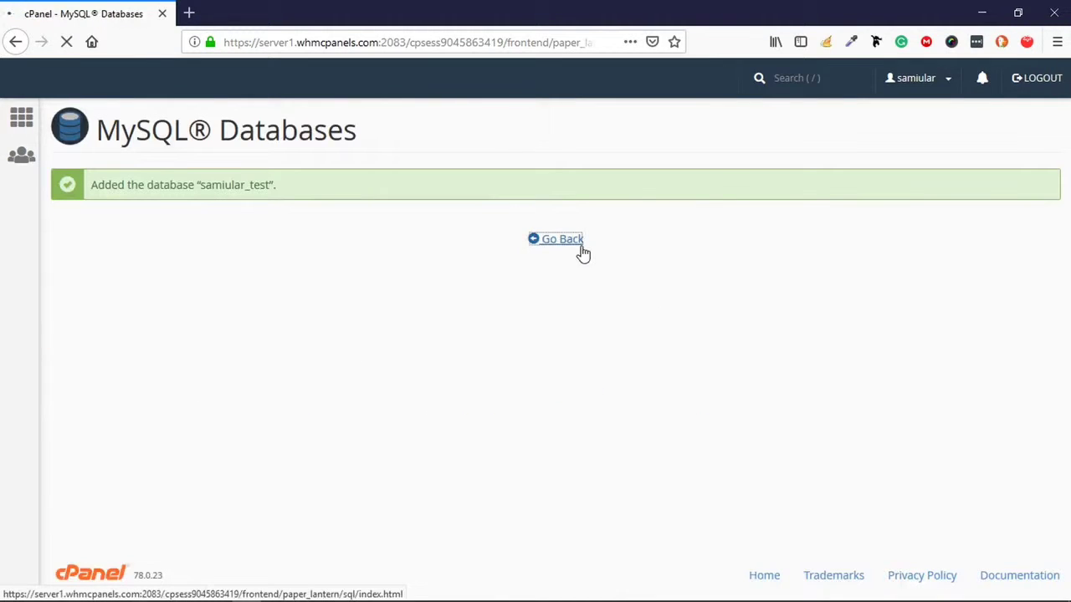
left_click(577, 243)
Step: Move down to the Add New User section and select its Username field
scroll(280, 409, "down", 3)
scroll(279, 410, "down", 2)
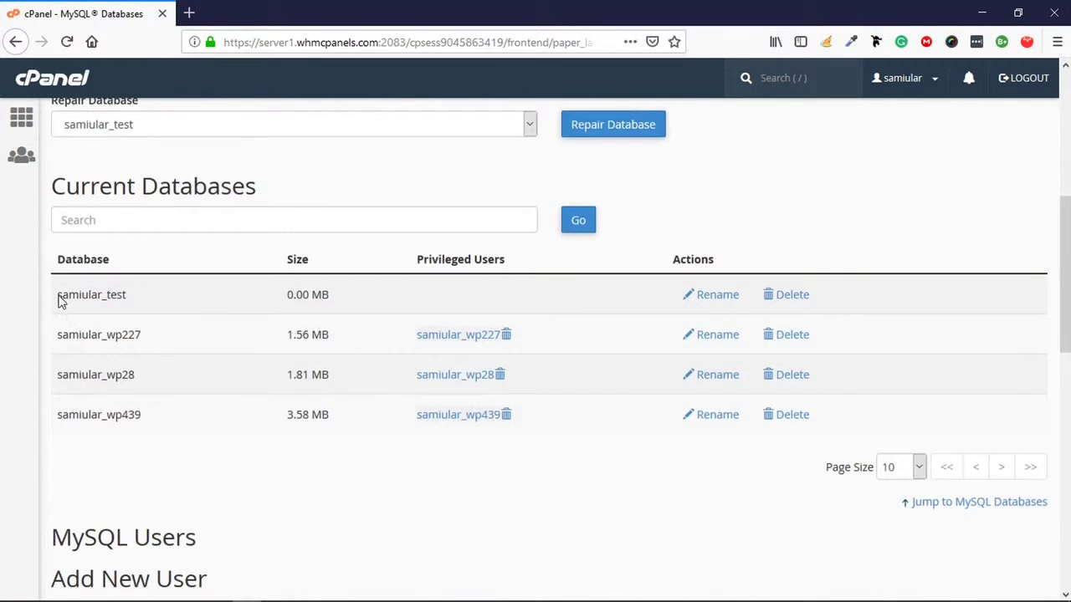
scroll(209, 534, "up", 4)
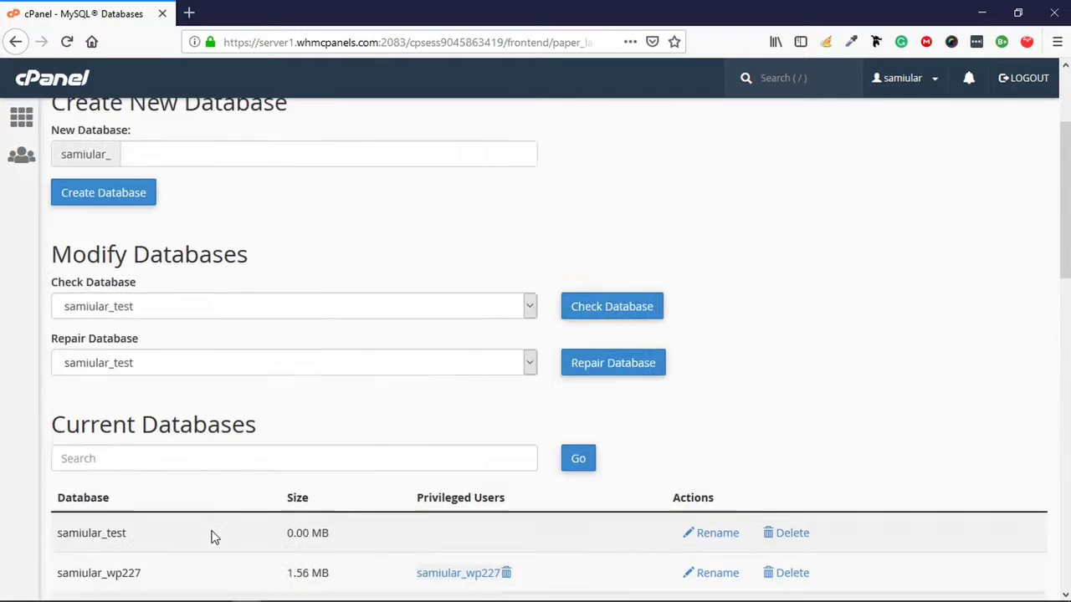
scroll(217, 532, "down", 3)
scroll(216, 532, "down", 6)
left_click(146, 239)
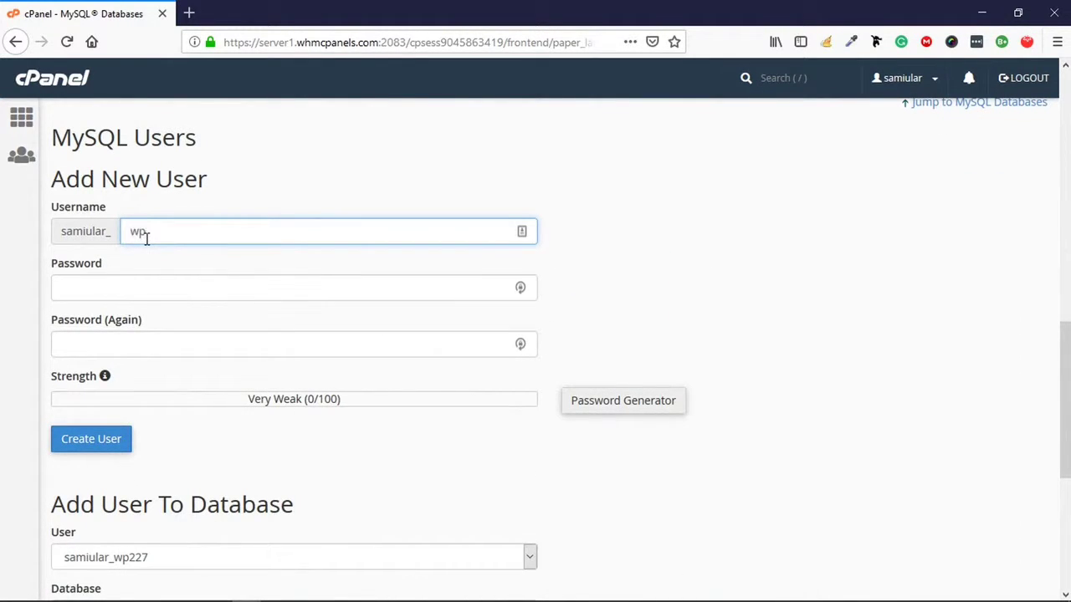
Step: Enter a trial password for the new user, then clear it as too weak
left_click(144, 290)
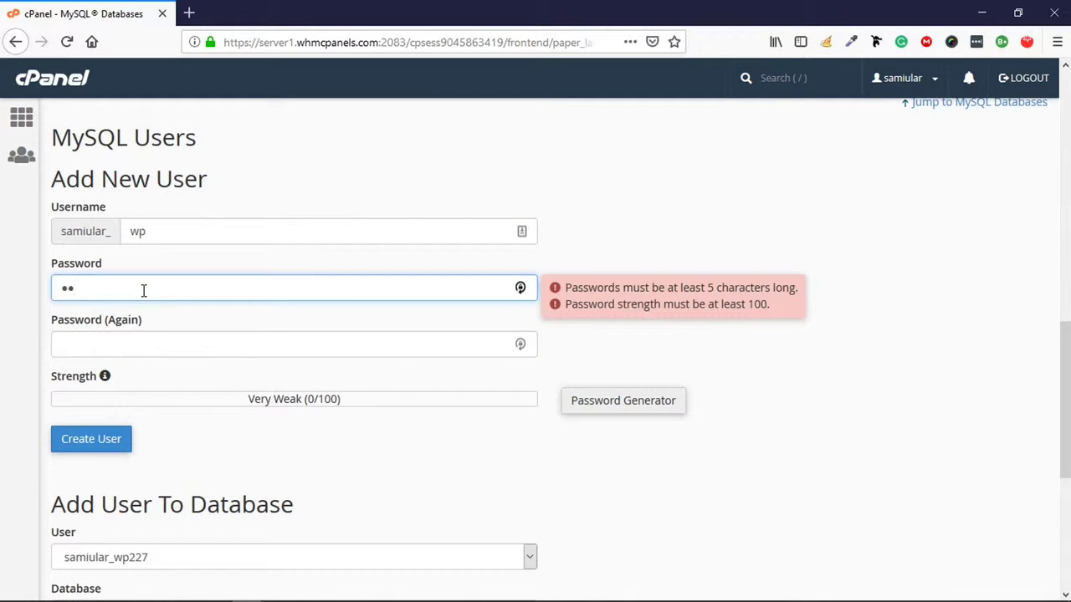
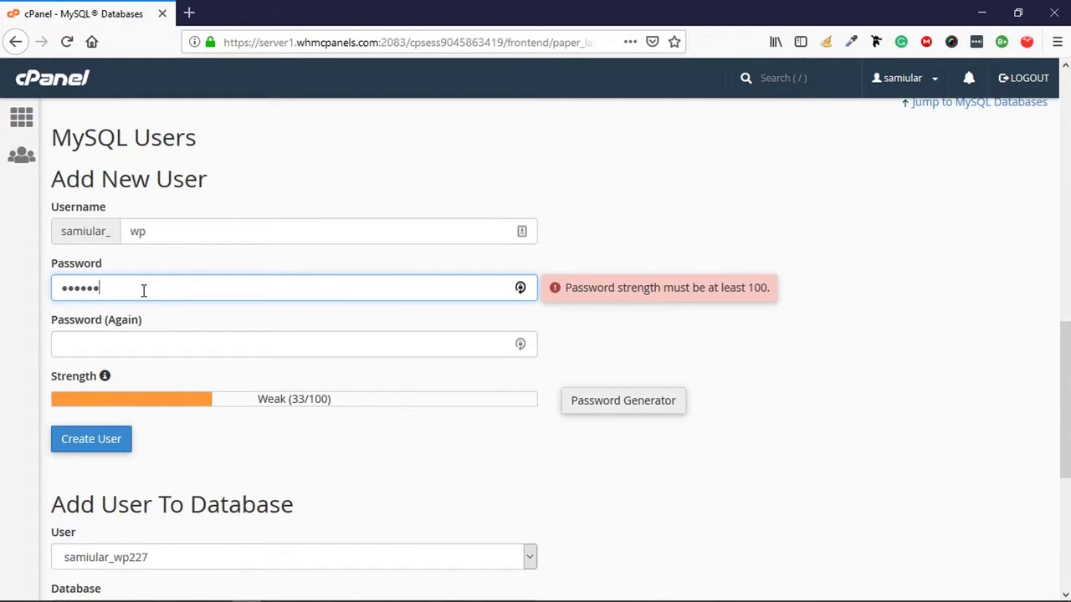
key("ctrl+a")
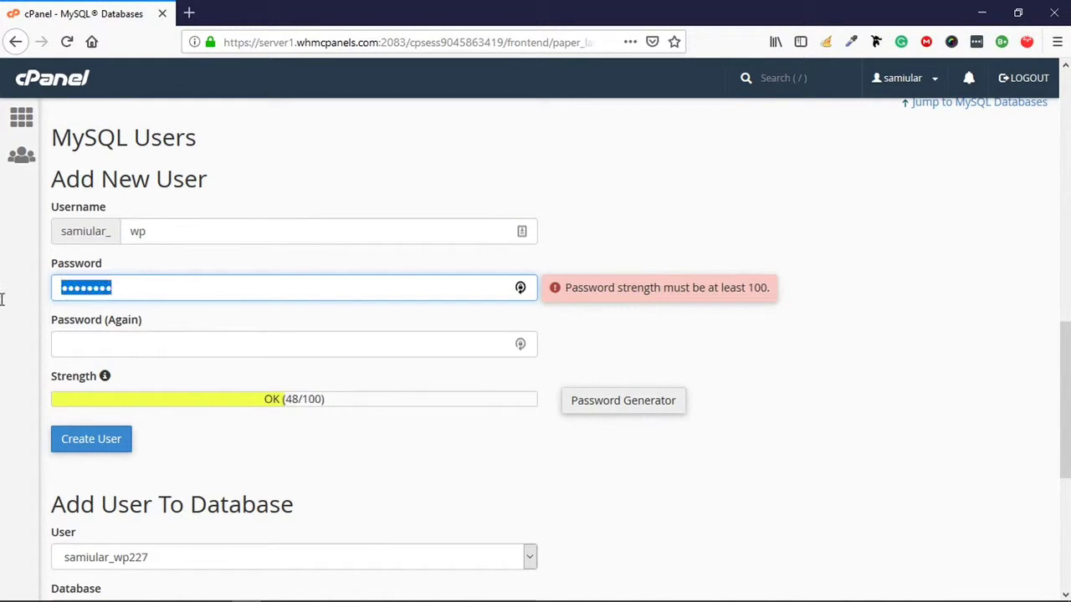
key("BackSpace")
Step: Bring up the Windows Start menu and search panel to find an app
scroll(3, 299, "down", 2)
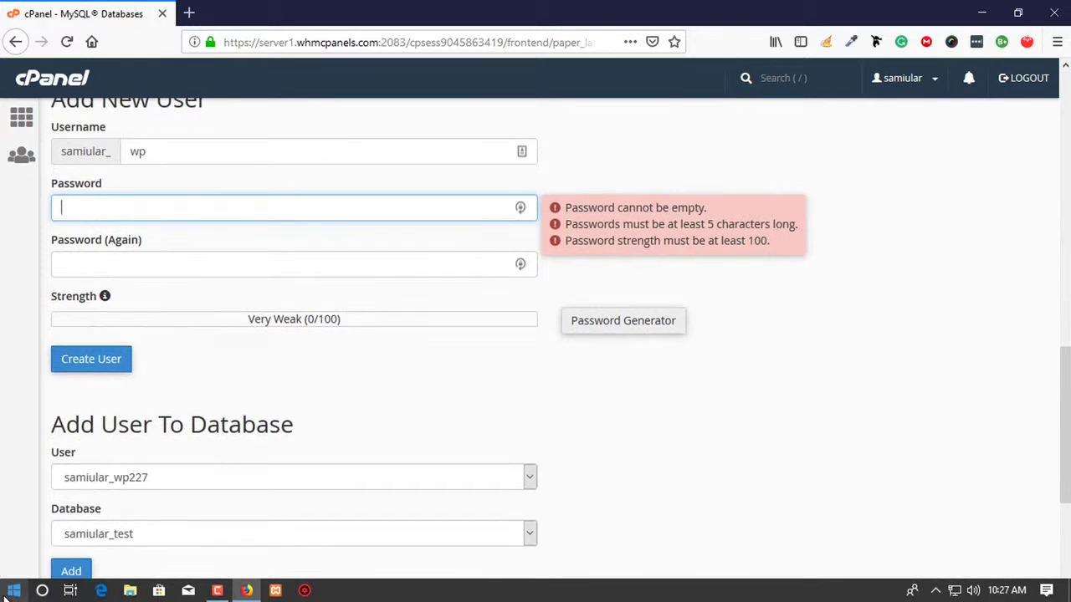
left_click(14, 590)
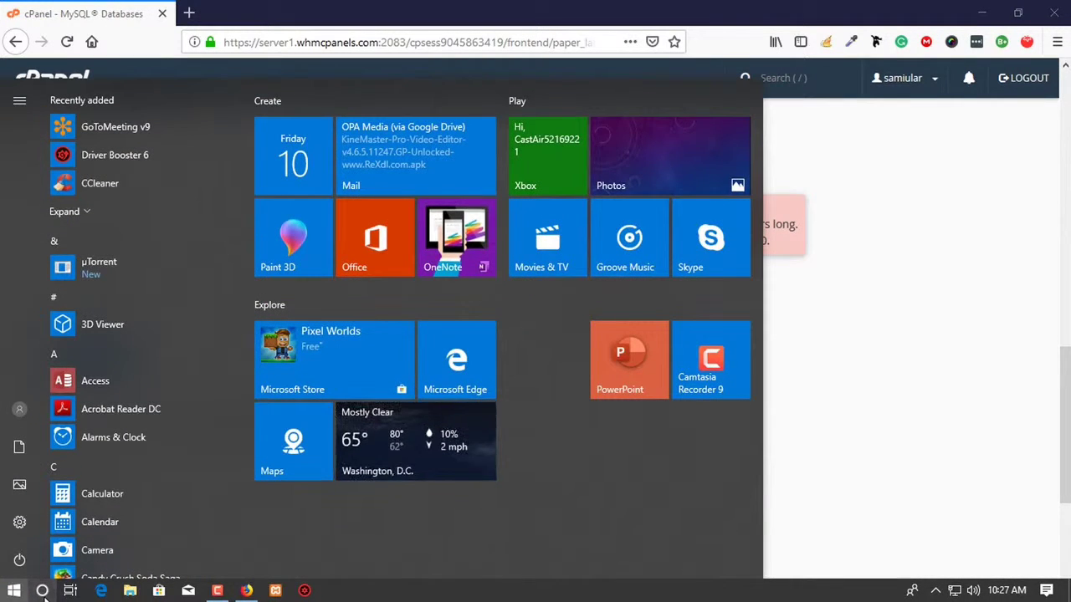
left_click(840, 455)
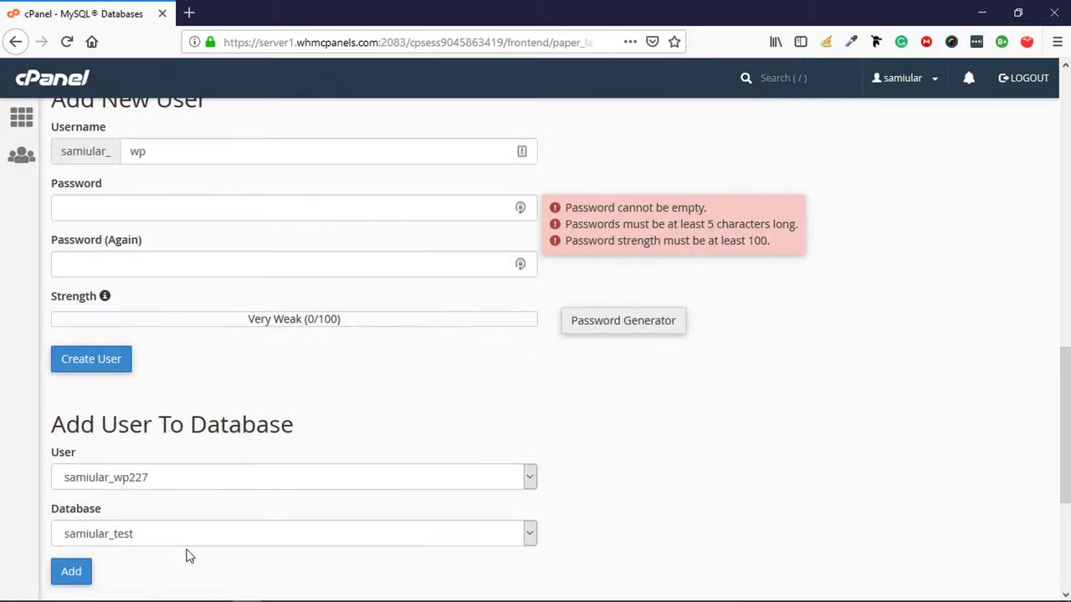
left_click(42, 590)
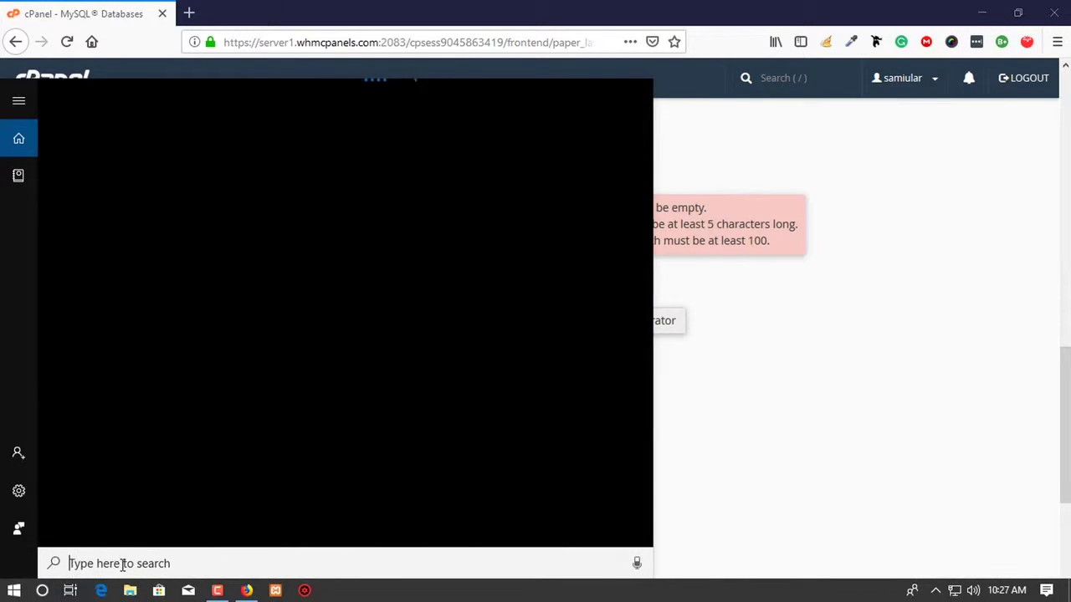
Step: Launch Notepad and compose a symbol-rich password for the database user
type("note")
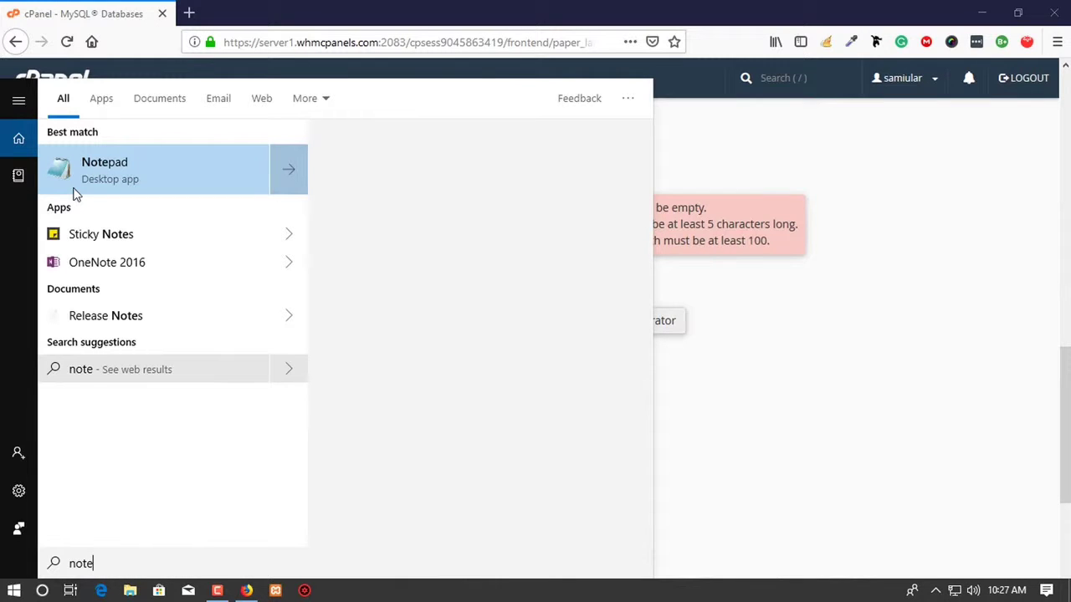
left_click(67, 182)
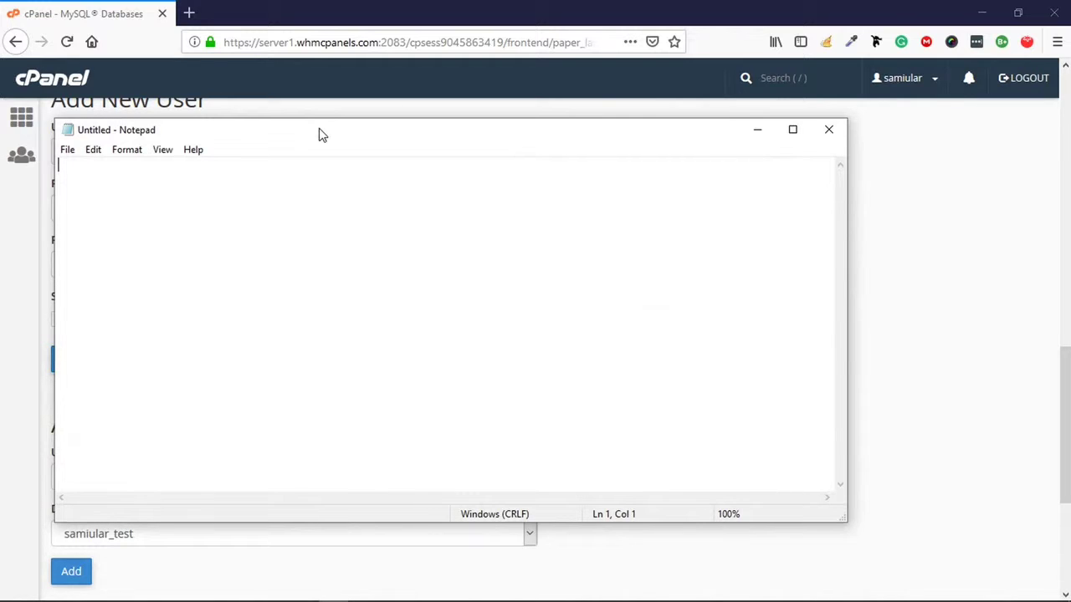
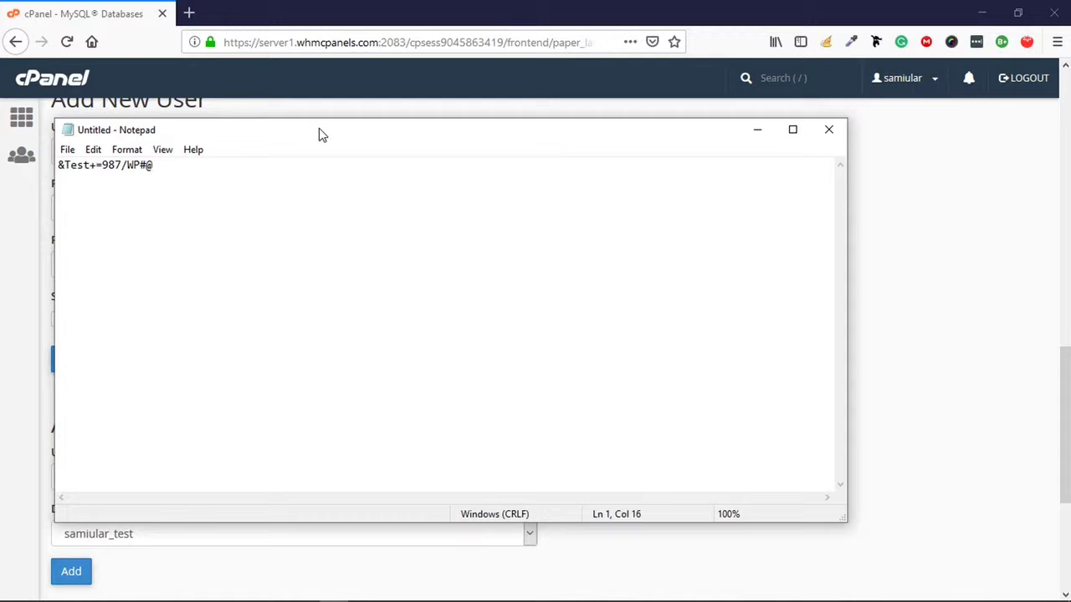
left_click(70, 167)
type("^")
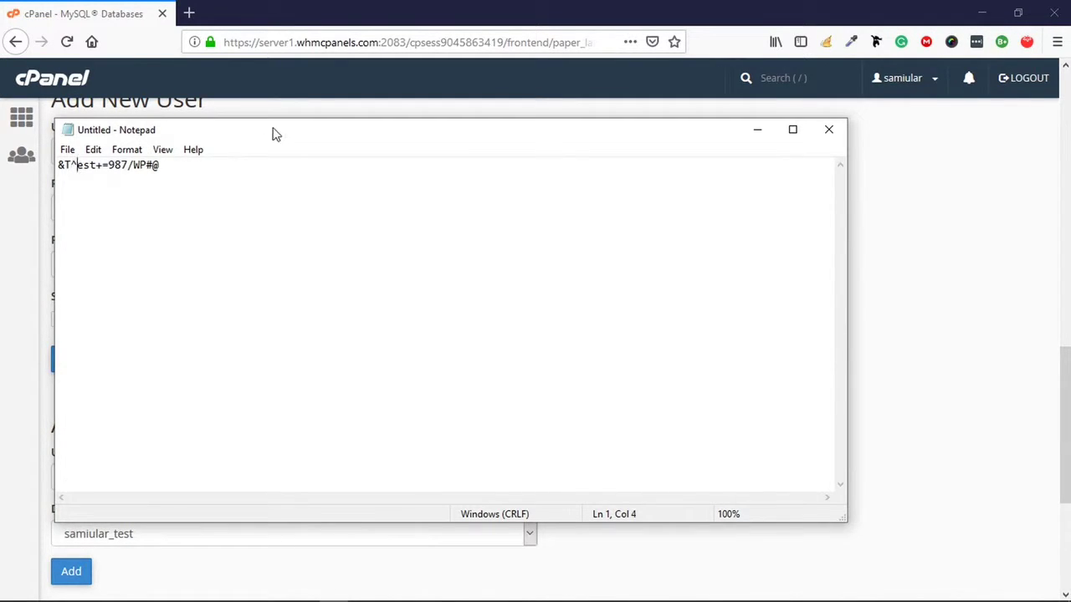
Step: Replace the draft with a final password in Notepad and select it for copying
left_click_drag(273, 134, 612, 206)
left_click_drag(545, 236, 339, 245)
key("ctrl+v")
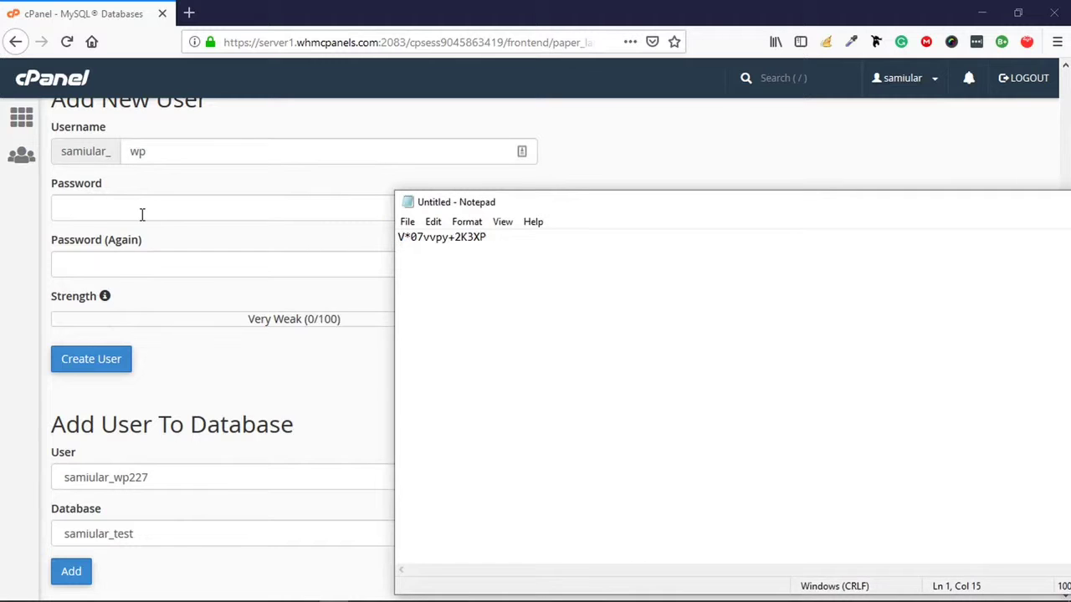
left_click_drag(780, 204, 579, 211)
left_click(968, 208)
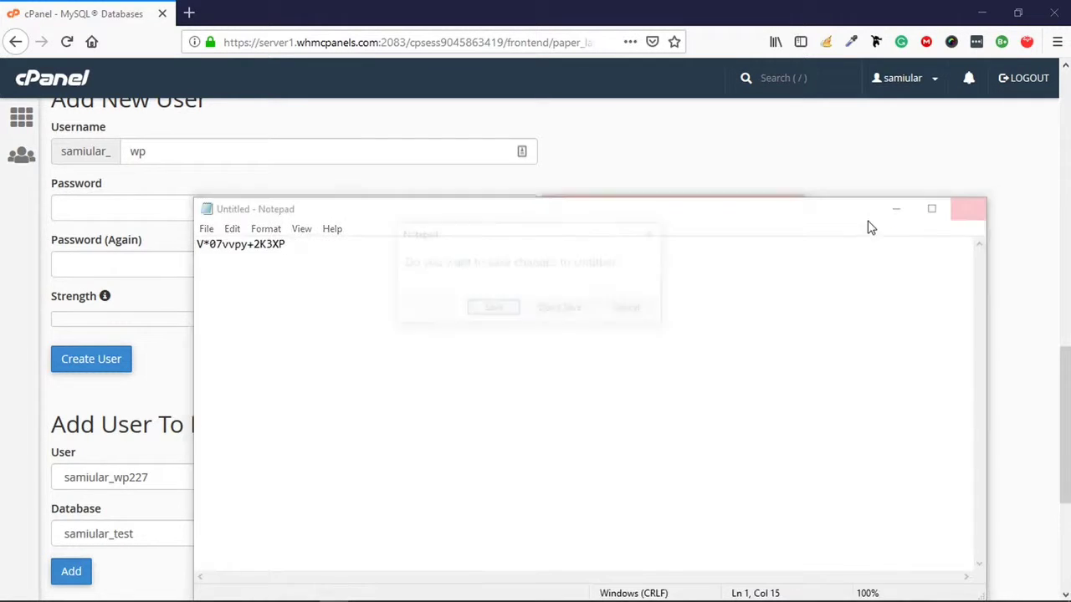
left_click(631, 310)
left_click_drag(294, 244, 126, 241)
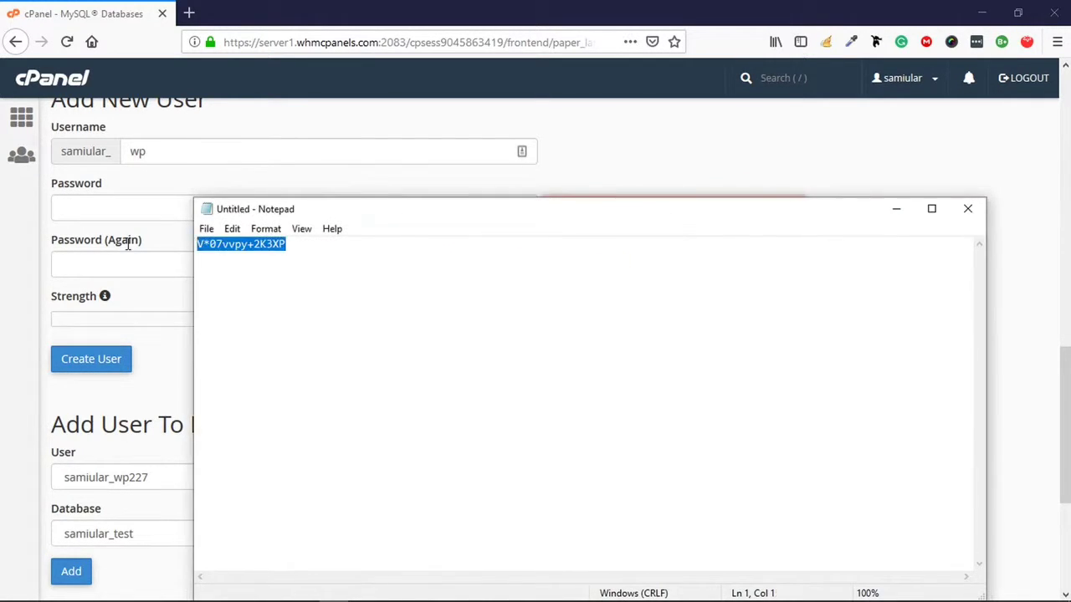
key("ctrl+x")
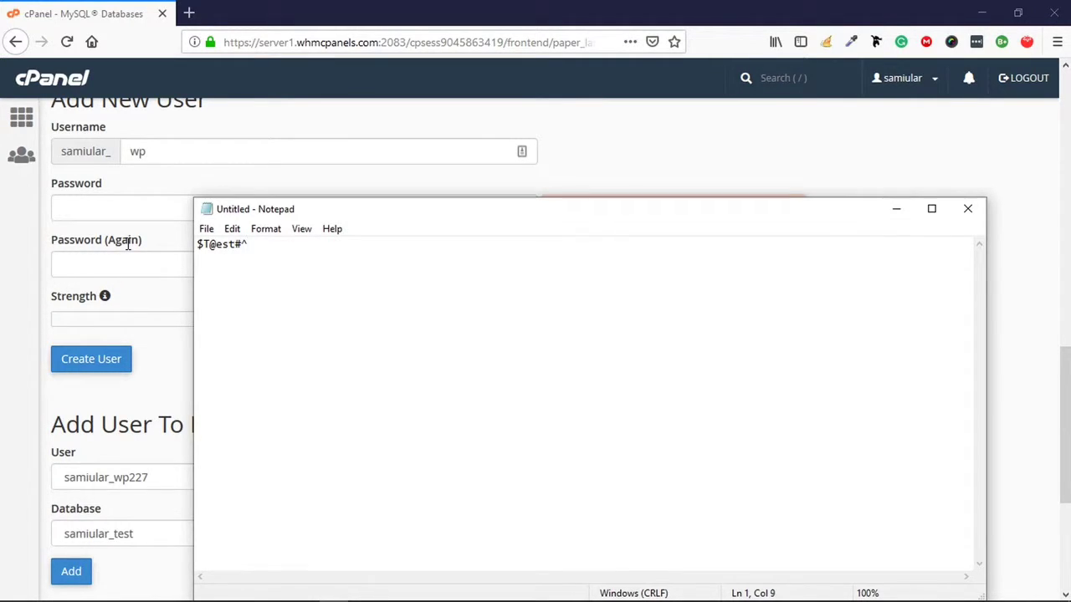
key("shift+Home")
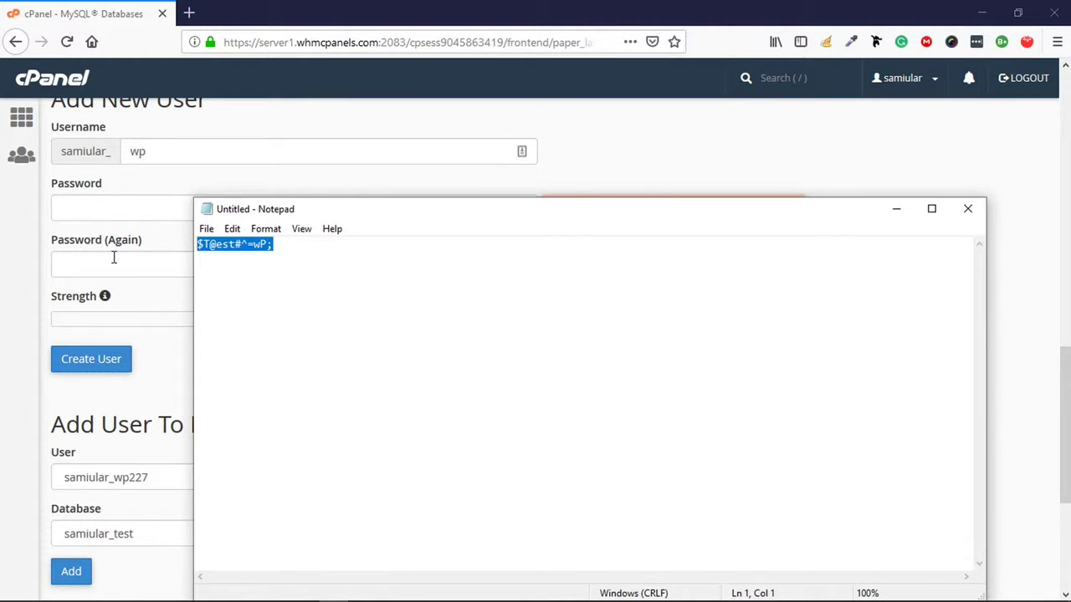
left_click(92, 212)
Step: Paste the Notepad password into both password fields and create the wp MySQL user
key("ctrl+v")
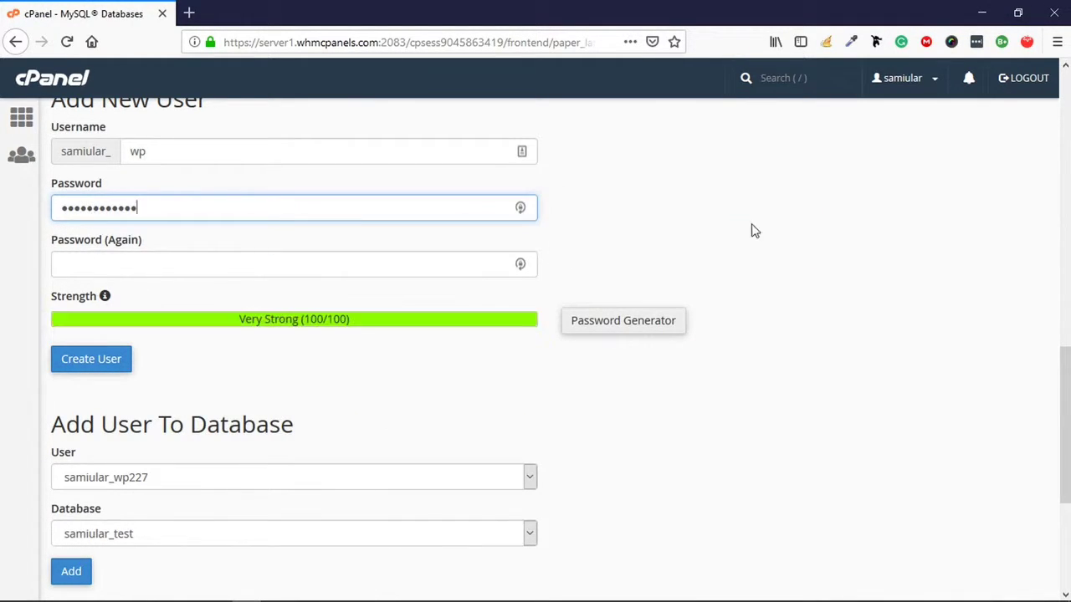
left_click(170, 264)
key("ctrl+v")
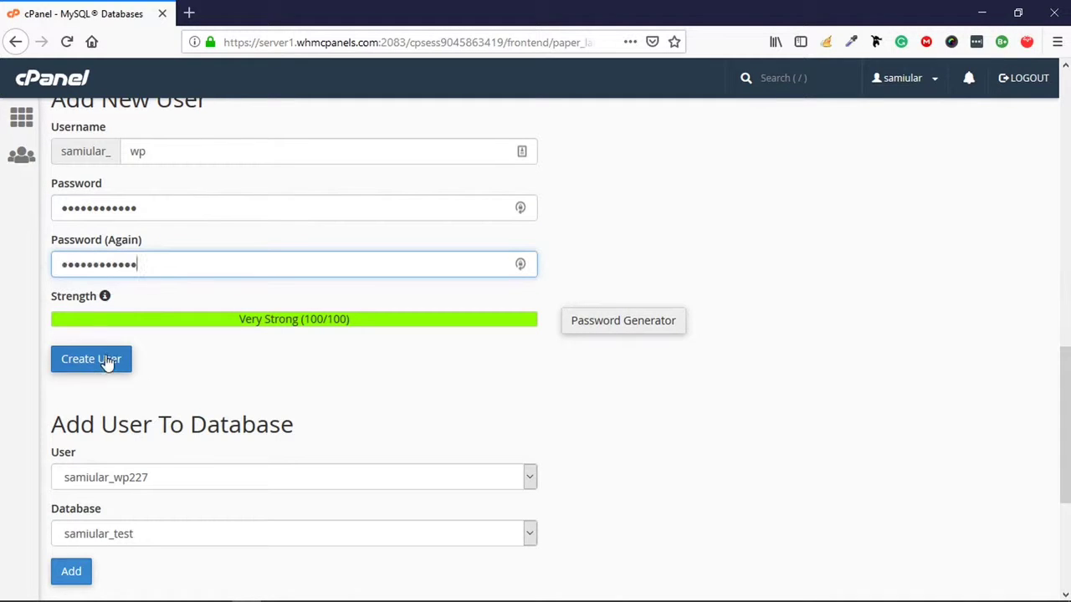
left_click(106, 369)
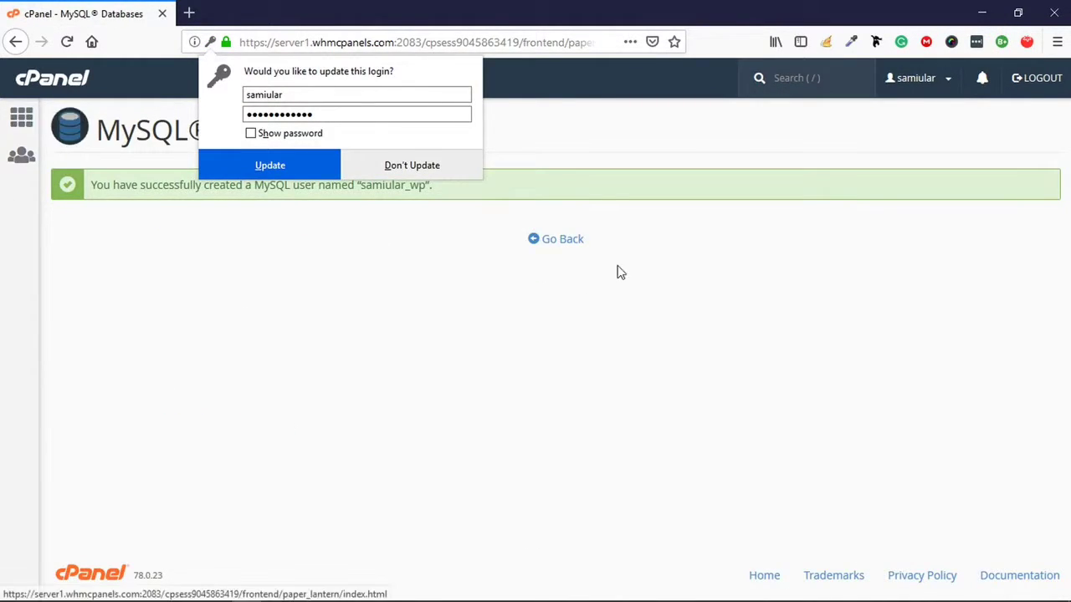
Step: Return to MySQL Databases and locate the Add User To Database section
left_click(561, 240)
scroll(463, 519, "down", 8)
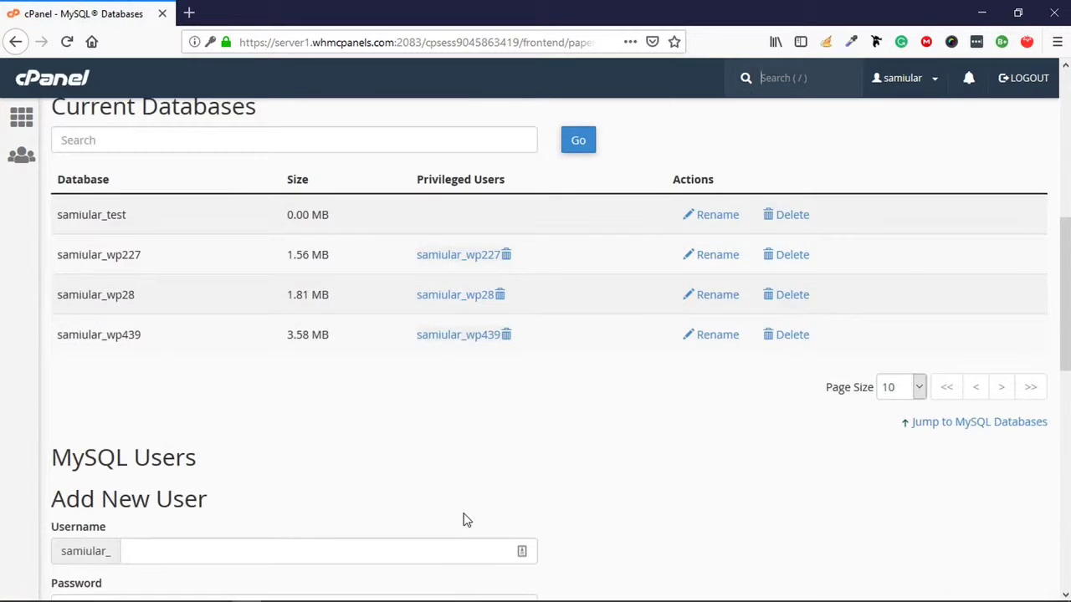
scroll(120, 426, "down", 5)
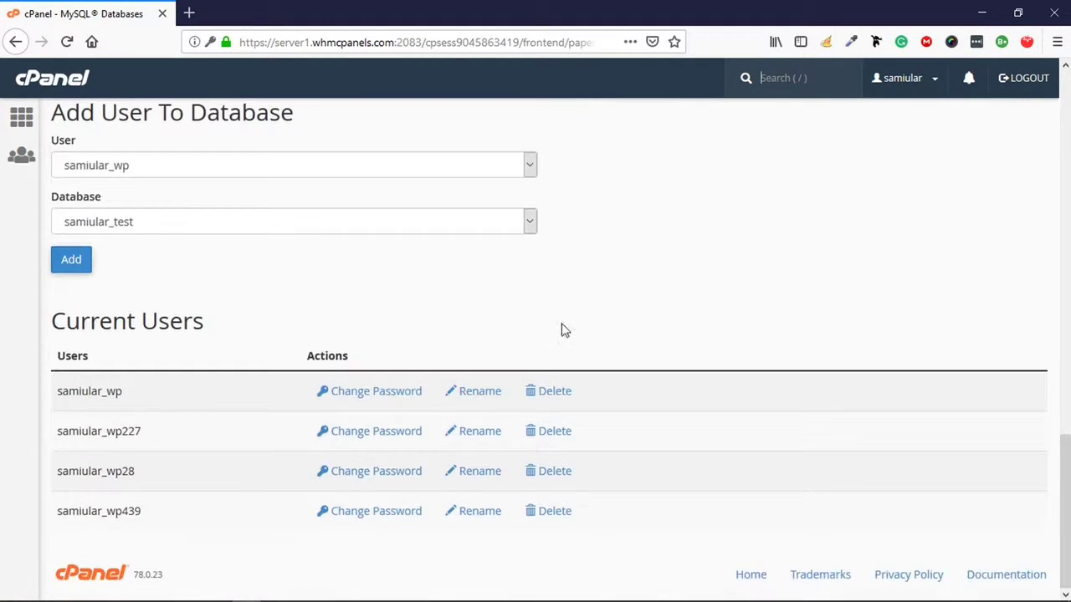
scroll(337, 407, "up", 3)
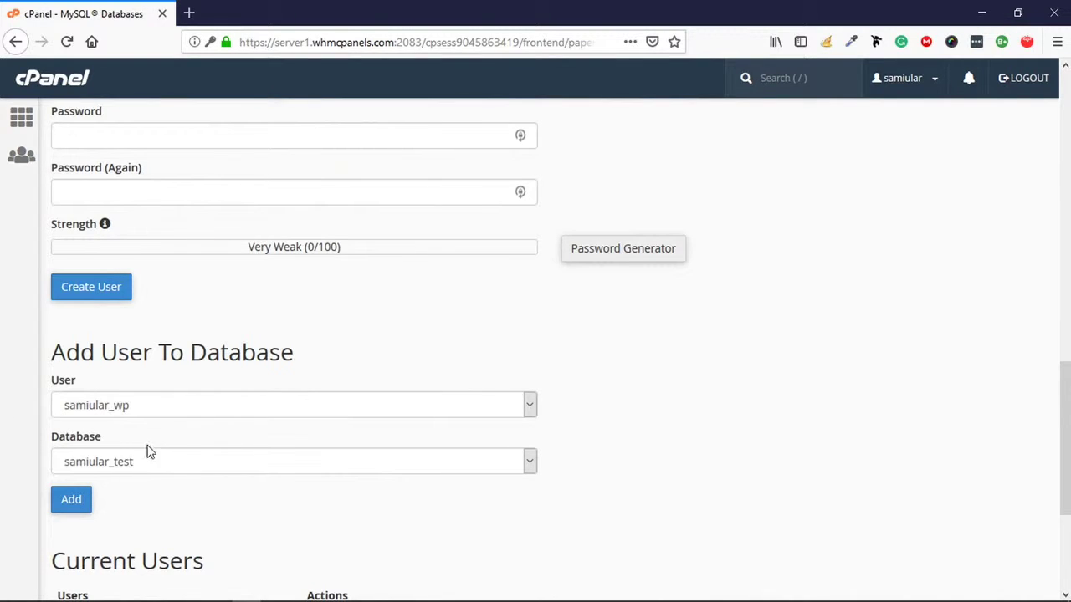
Step: Add 'user:' and 'database:' lines with the prefixed wp user and test database names under the password
mouse_move(272, 594)
left_click(334, 590)
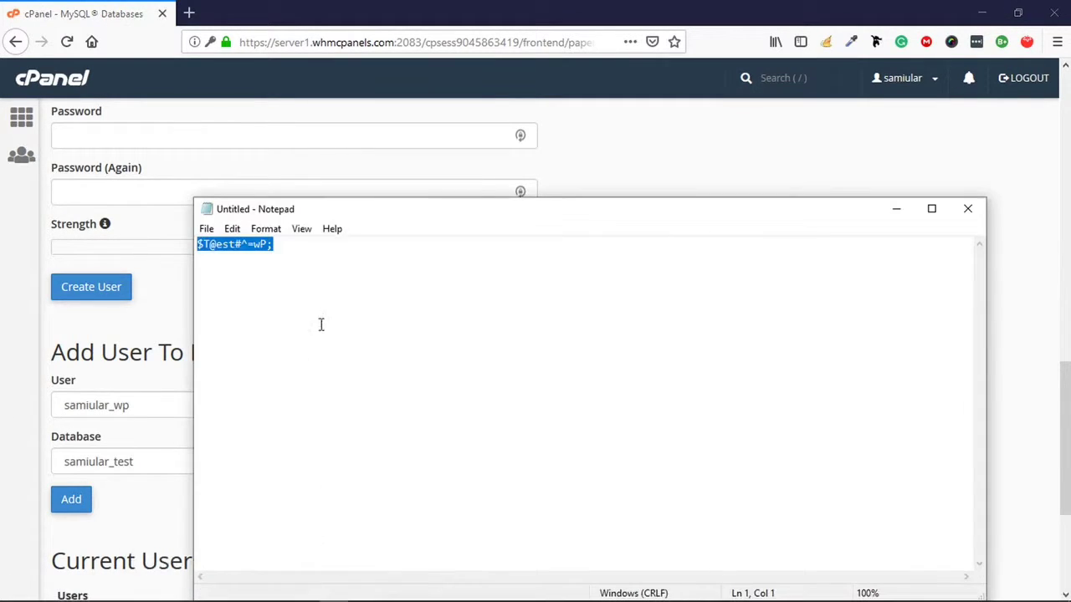
left_click(288, 253)
key("Return")
type("u")
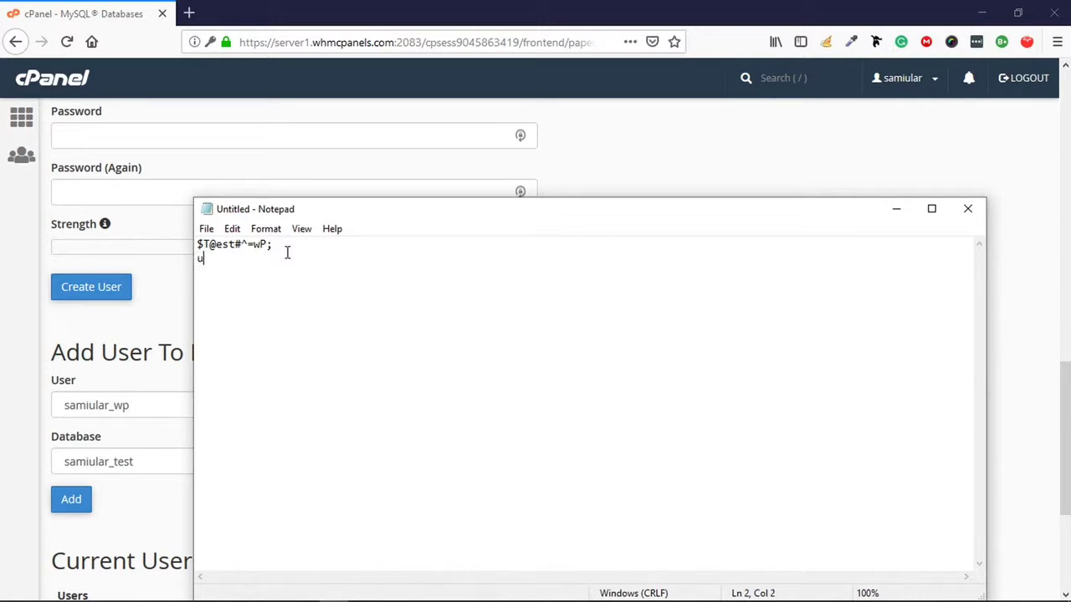
type("ser: samiular_test")
left_click_drag(230, 259, 338, 260)
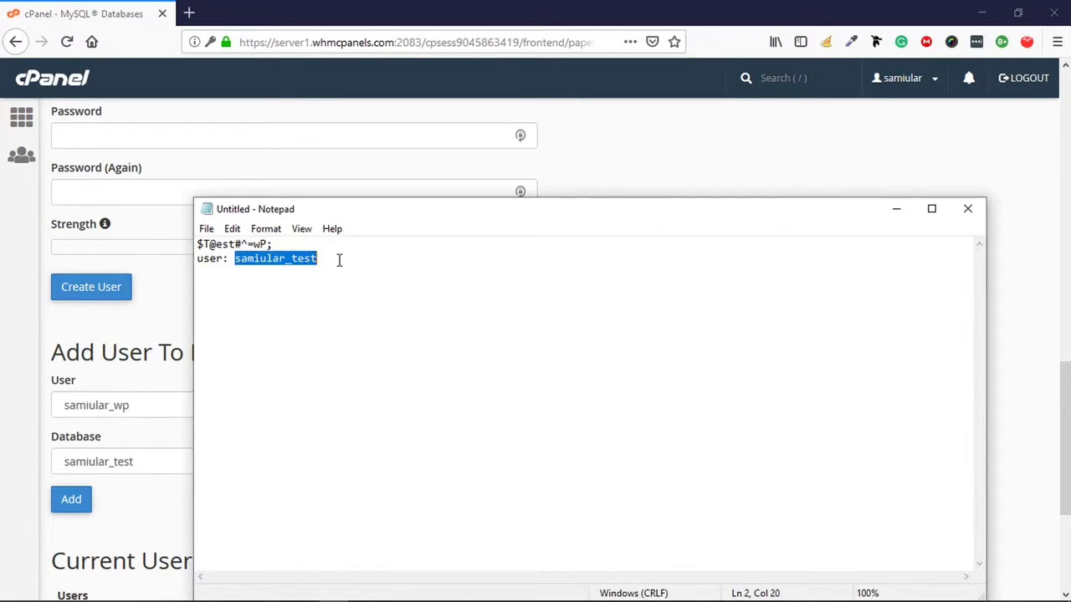
left_click(203, 282)
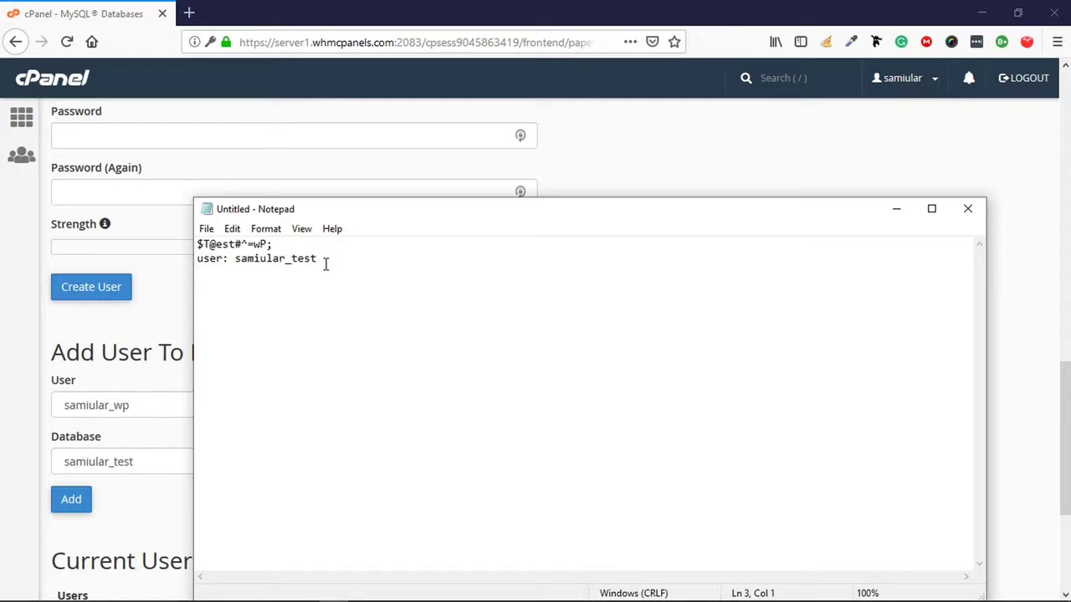
type("database:")
key("ctrl+v")
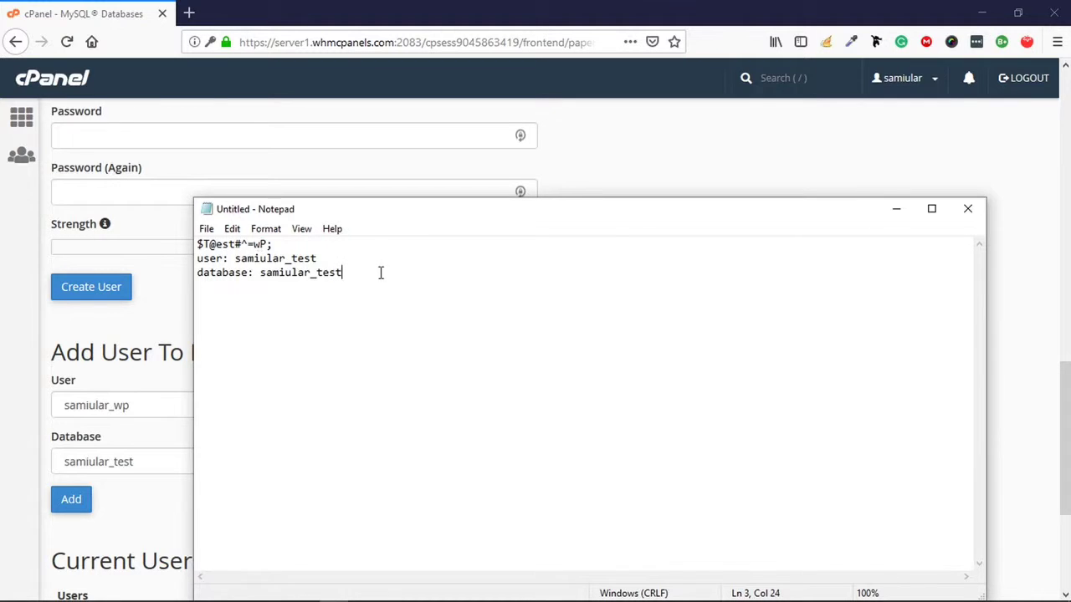
key("BackSpace")
key("BackSpace")
key("BackSpace")
Step: Add the wp user to the test database with ALL PRIVILEGES, then go back to MySQL Databases
left_click(72, 500)
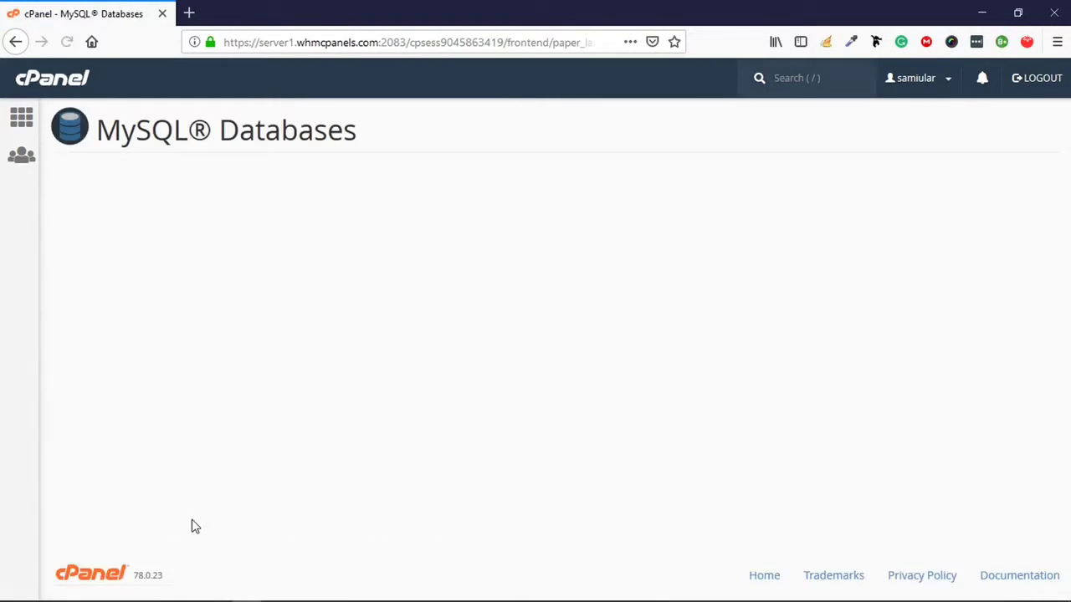
left_click(62, 269)
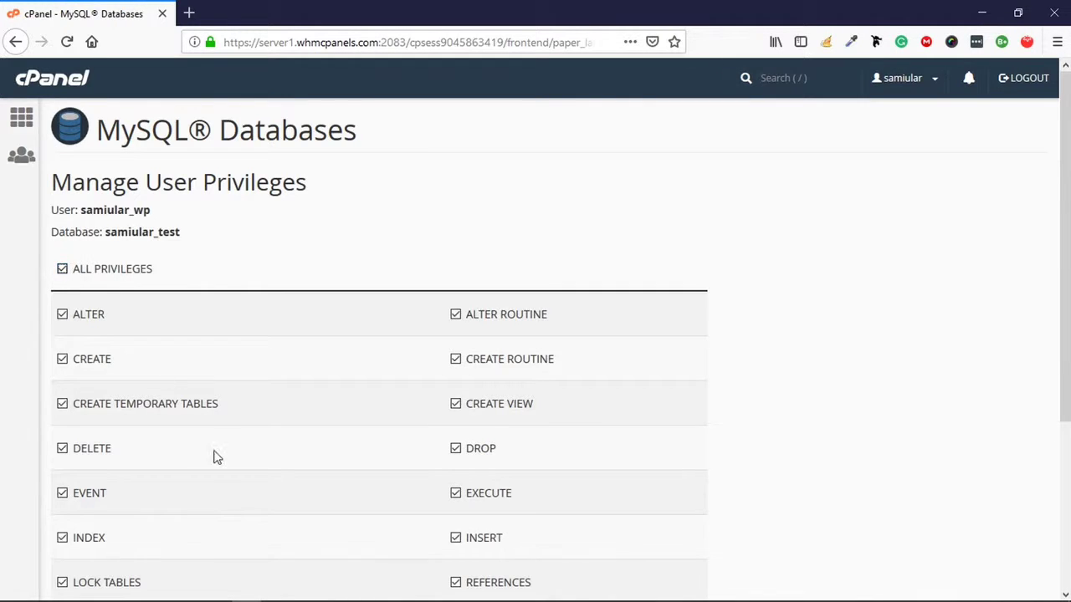
scroll(226, 502, "down", 3)
left_click(81, 486)
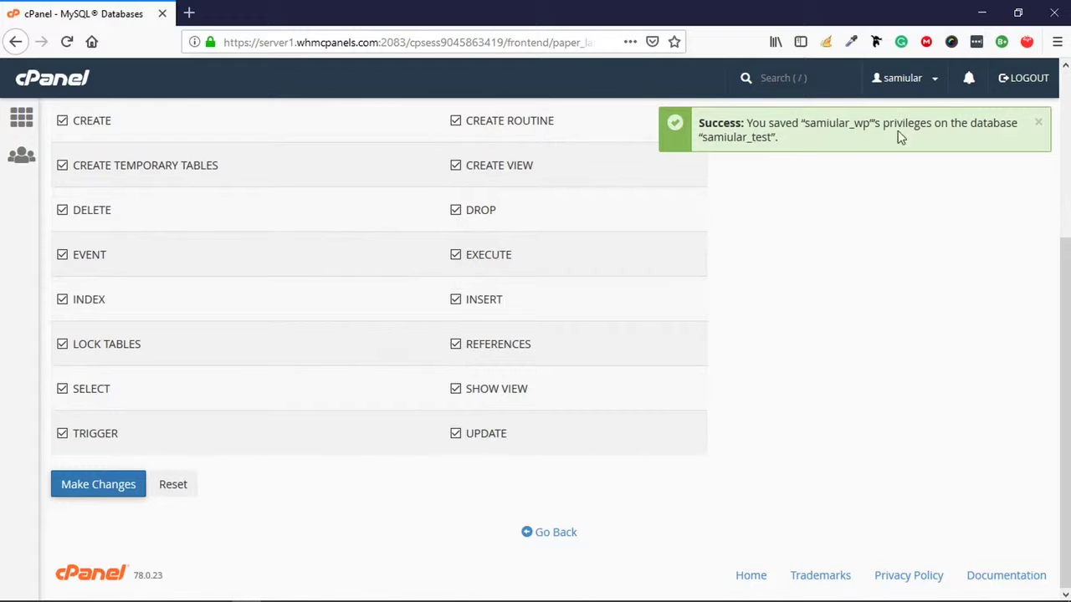
left_click(542, 532)
scroll(359, 525, "down", 15)
scroll(360, 524, "up", 5)
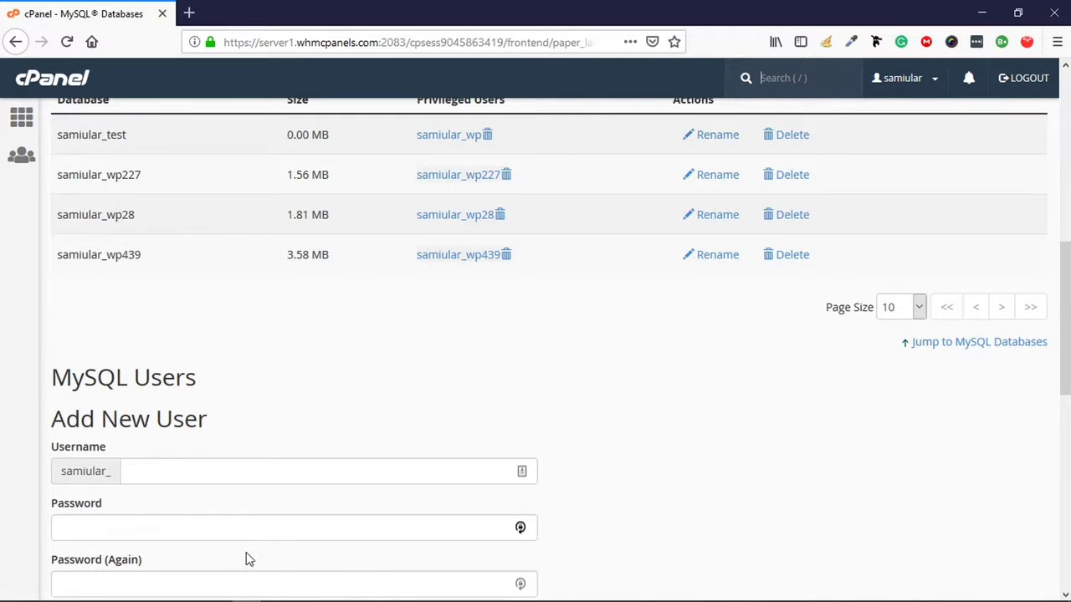
scroll(276, 569, "up", 3)
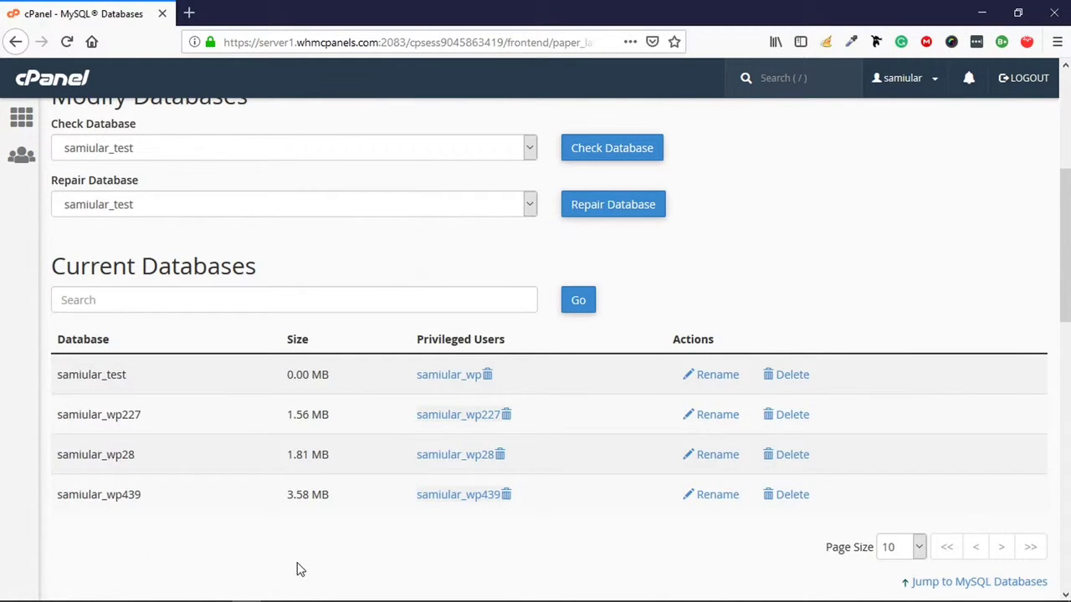
Step: In File Manager, open the test subdomain folder and delete its cgi-bin folder, skipping the trash
left_click(19, 119)
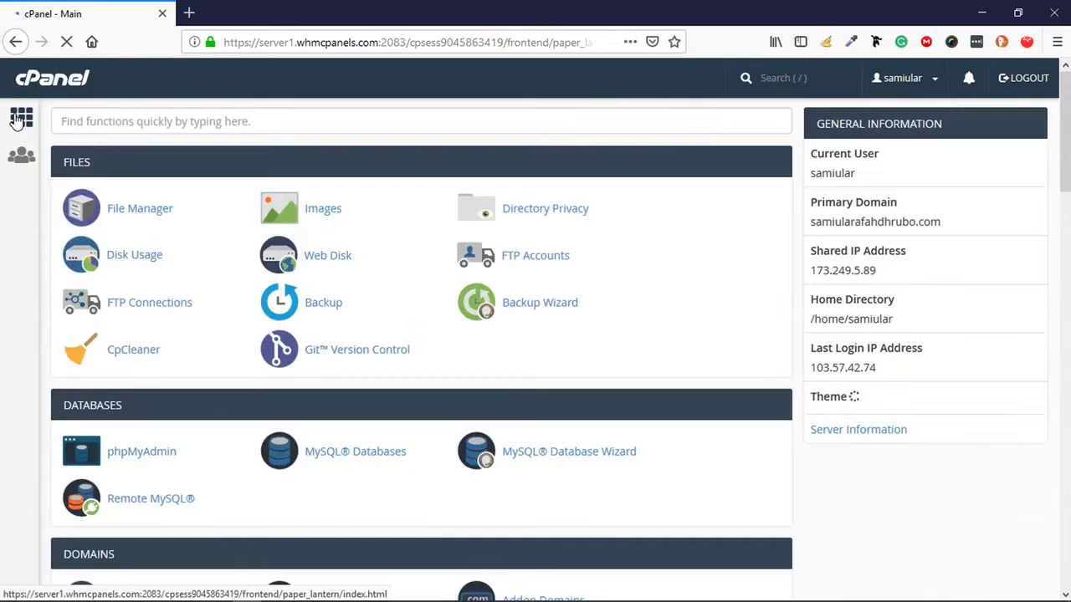
left_click(142, 217)
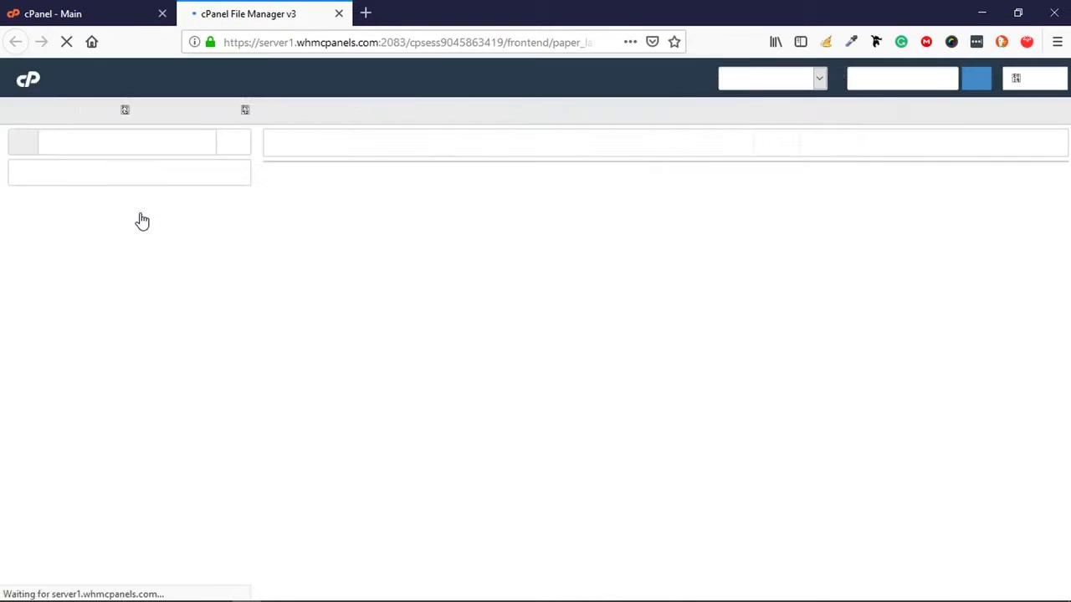
left_click(137, 352)
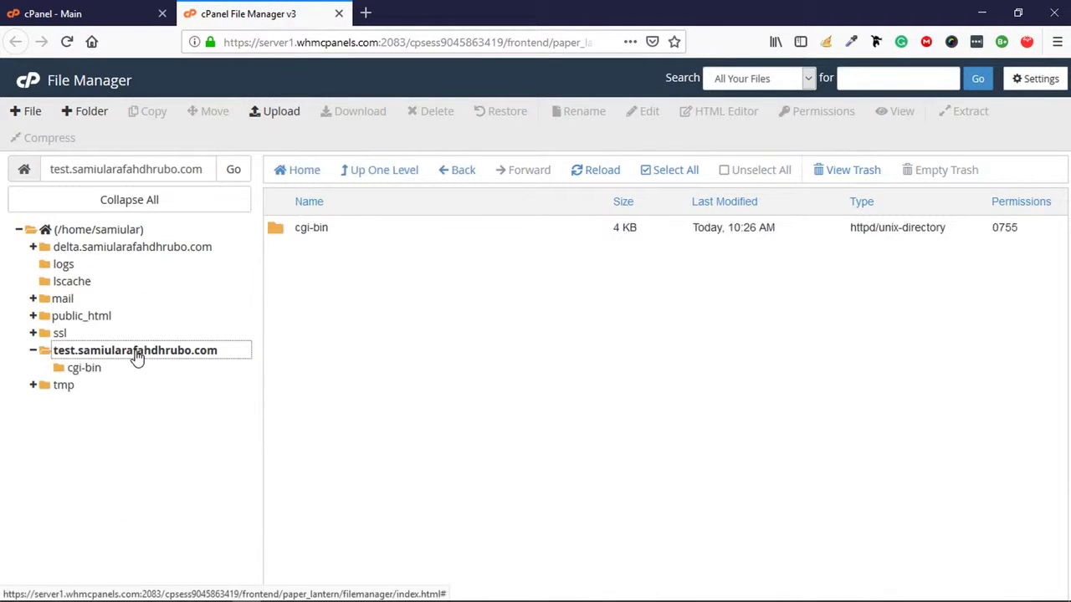
right_click(320, 230)
left_click(360, 338)
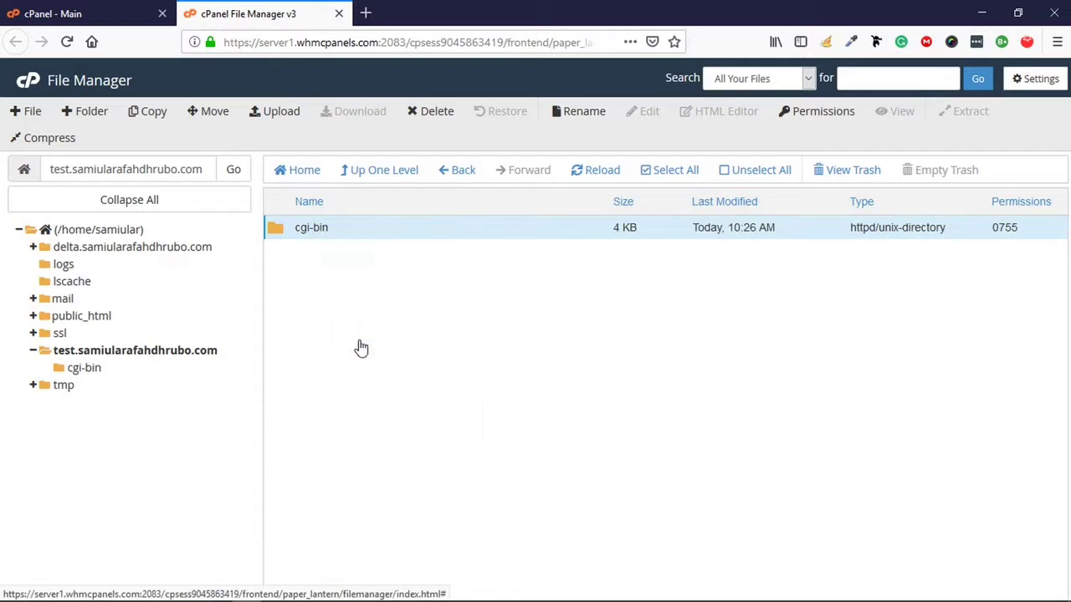
left_click(378, 337)
Step: Confirm the cgi-bin deletion and upload wordpress-5.1.1.zip from F:\WP\Misc into the folder
left_click(661, 378)
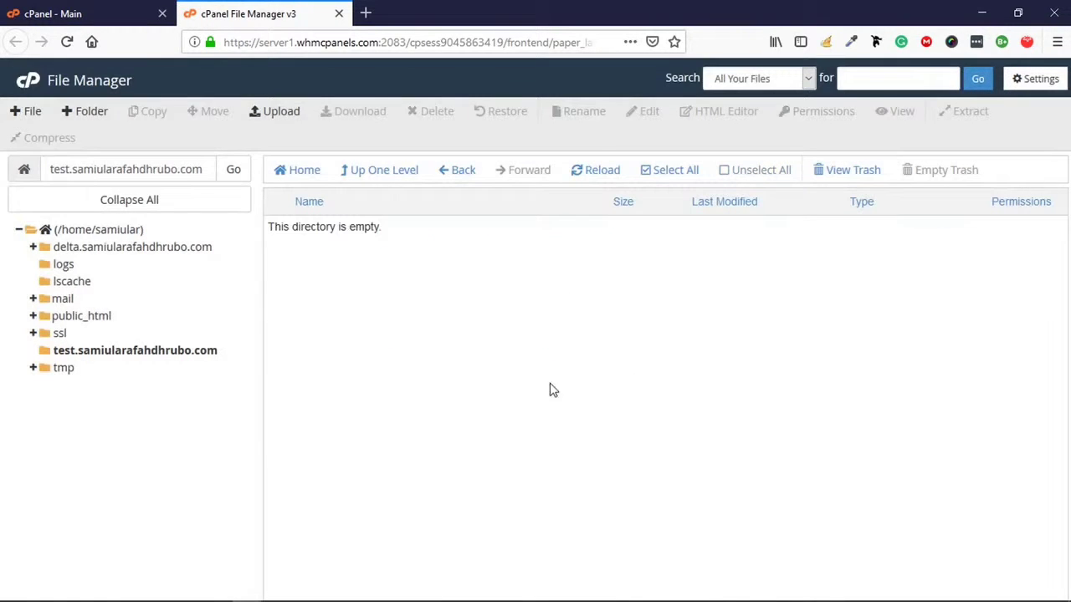
left_click(281, 111)
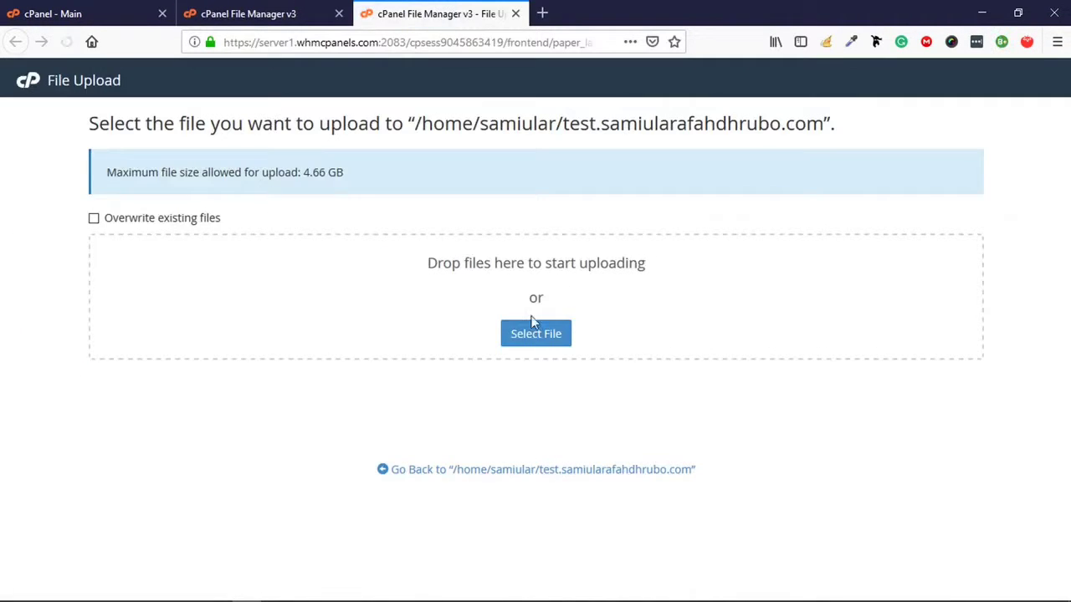
left_click(533, 332)
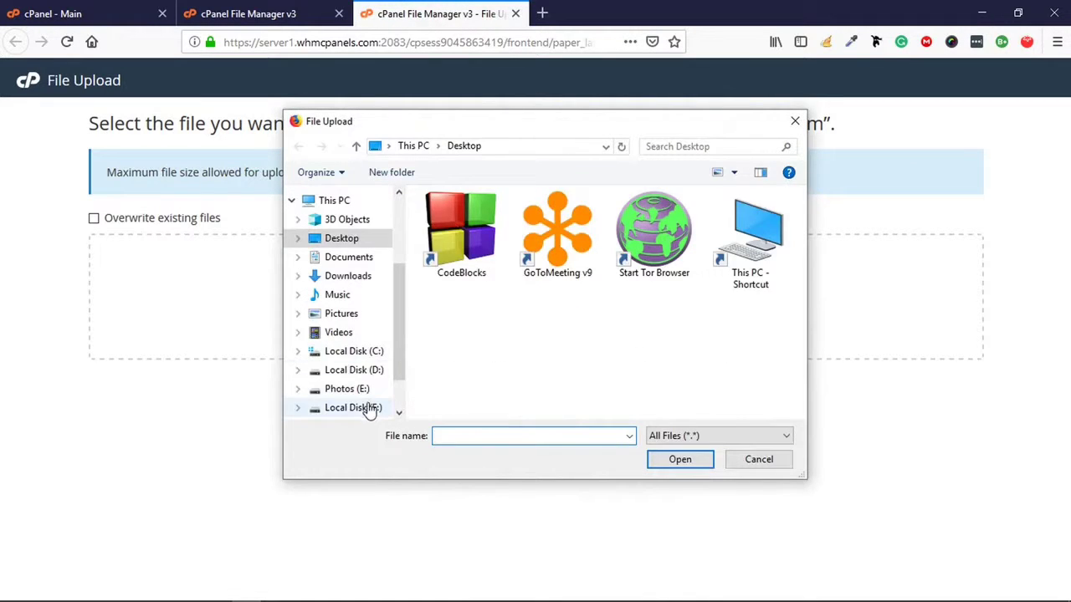
left_click(369, 408)
left_click(471, 285)
double_click(471, 285)
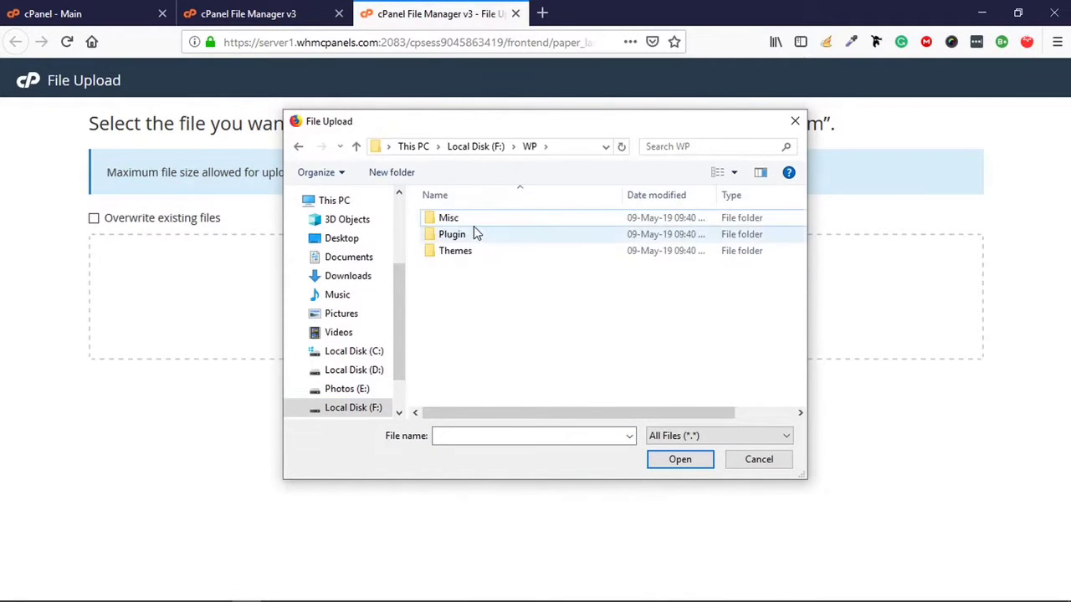
double_click(473, 219)
left_click(473, 219)
left_click(673, 459)
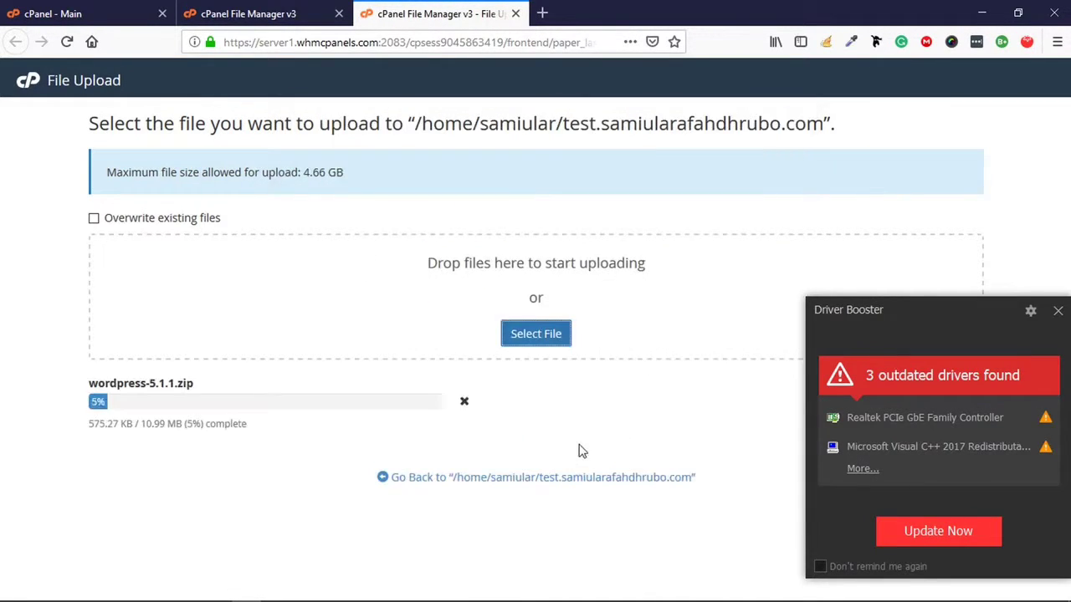
left_click(1057, 310)
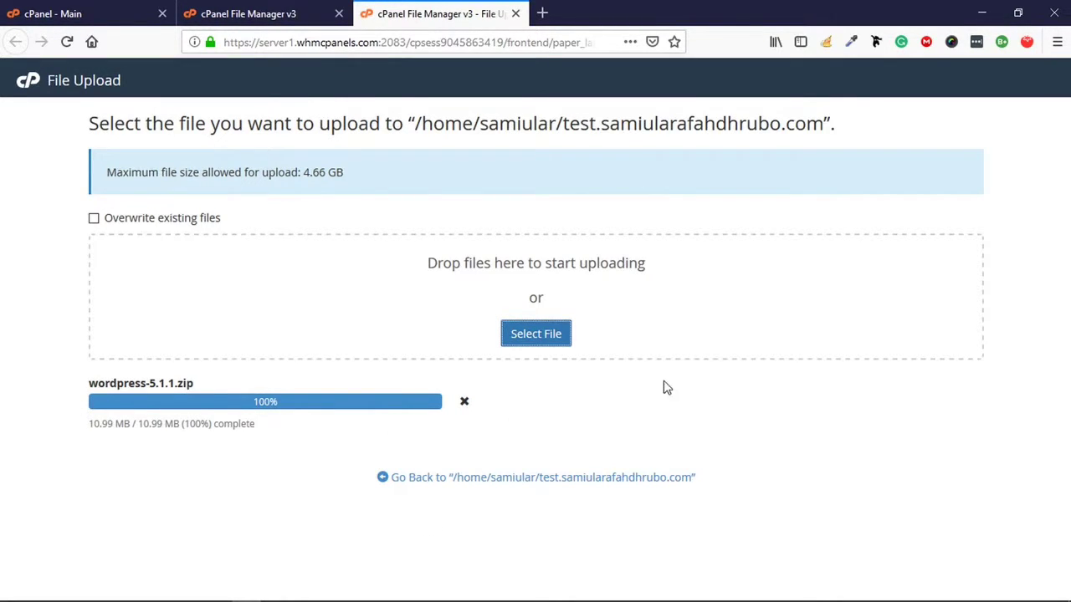
left_click(473, 478)
Step: Extract wordpress-5.1.1.zip into the current folder and check the new wordpress folder
right_click(374, 241)
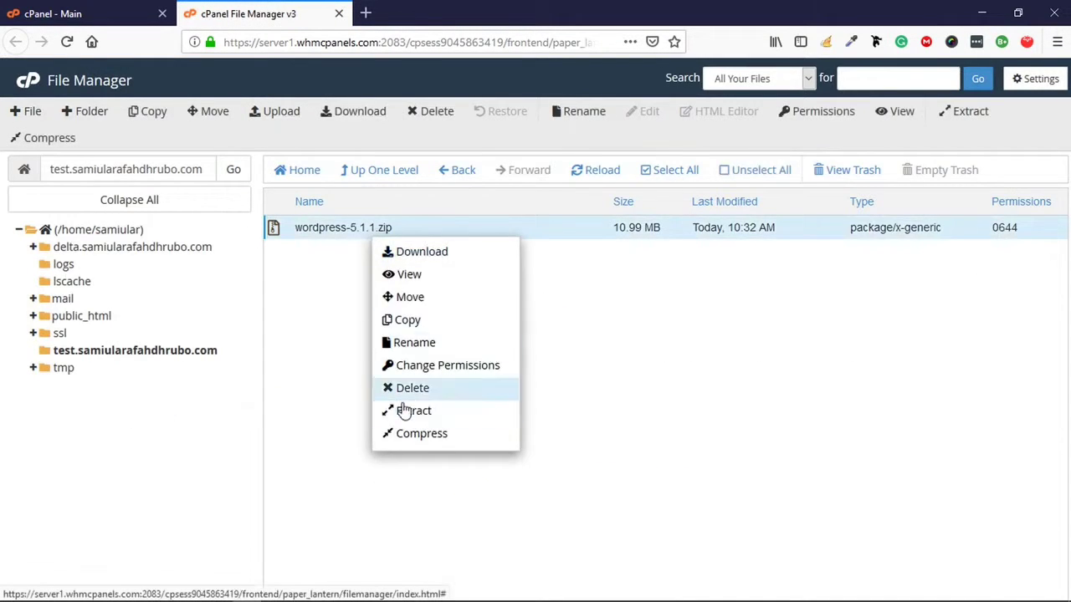
left_click(407, 411)
left_click(658, 417)
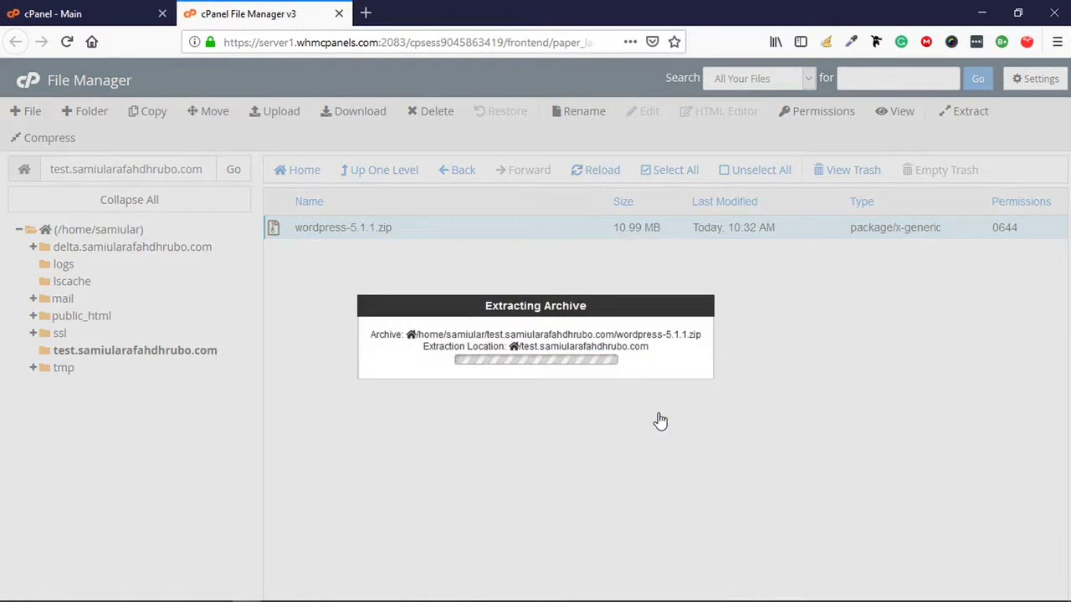
left_click(788, 489)
double_click(334, 228)
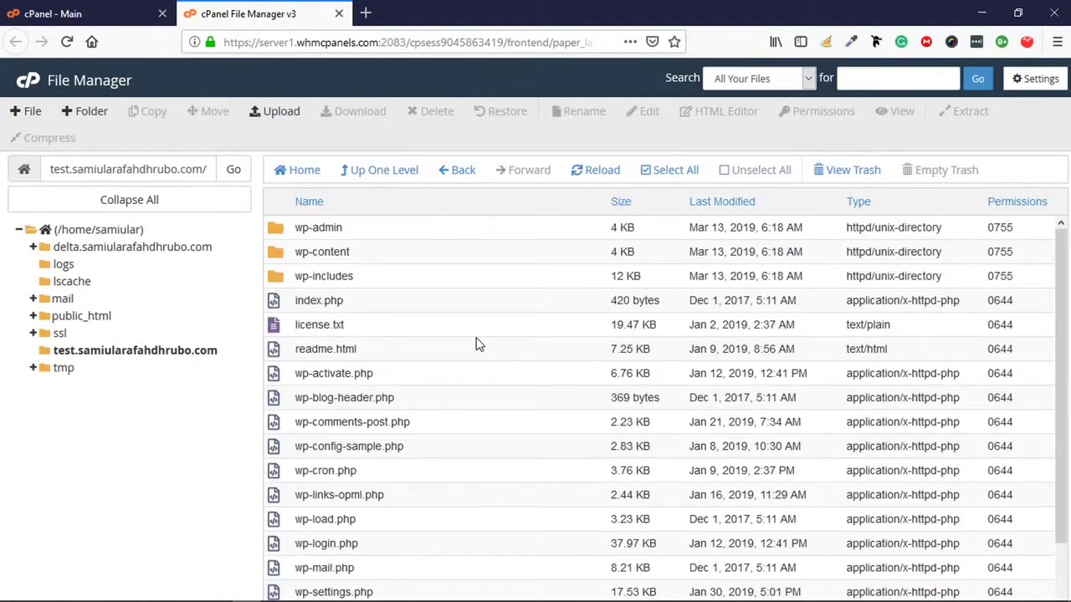
left_click(397, 172)
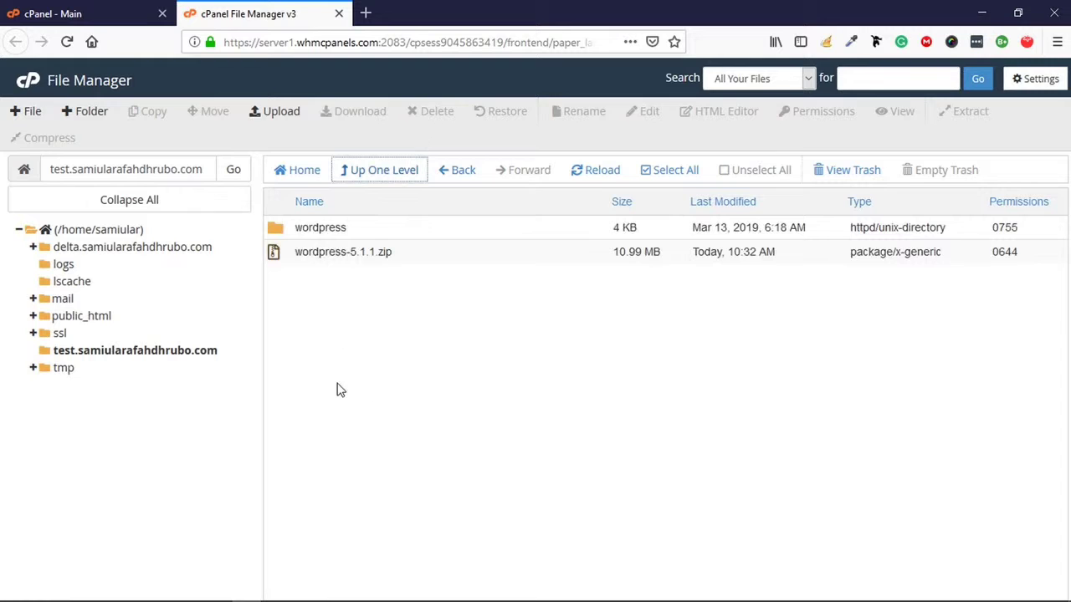
Step: Copy the subdomain name and open it in a new browser tab to view the listing
left_click_drag(117, 358, 200, 358)
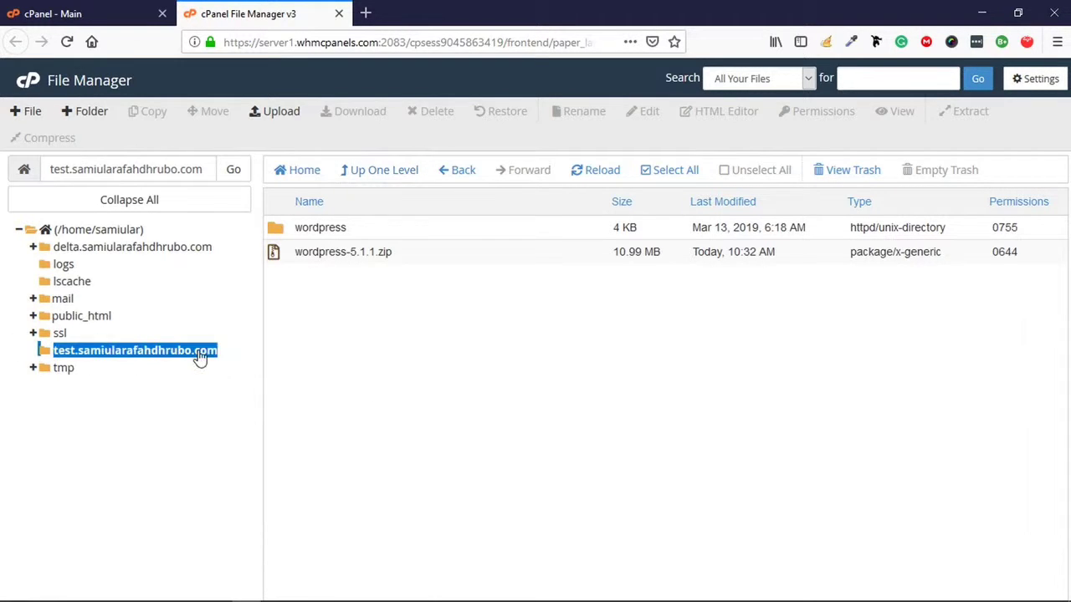
right_click(199, 358)
left_click(242, 472)
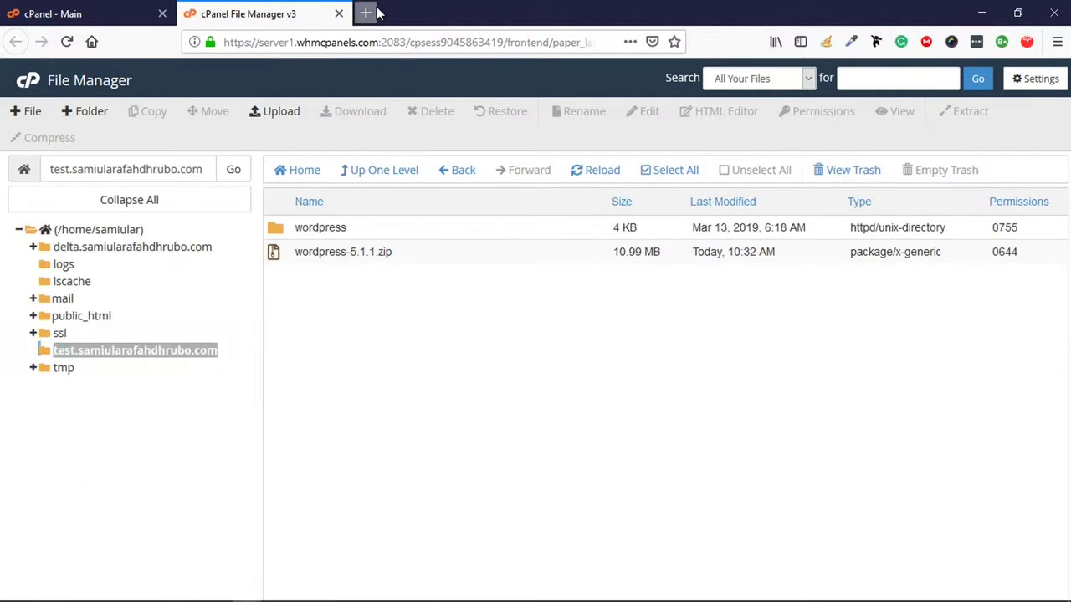
left_click(376, 10)
key("ctrl+v")
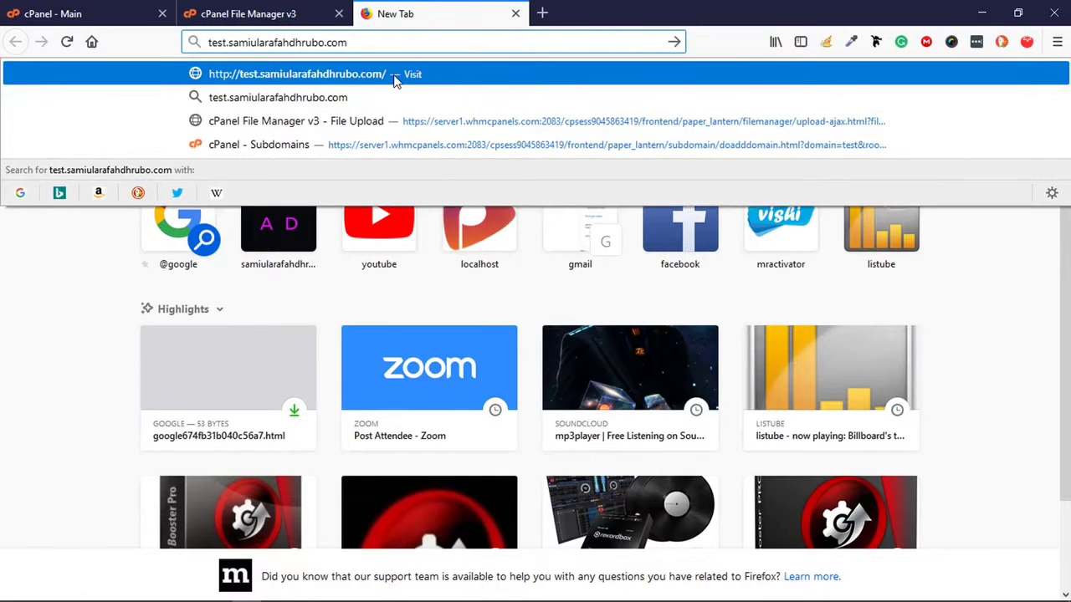
left_click(395, 77)
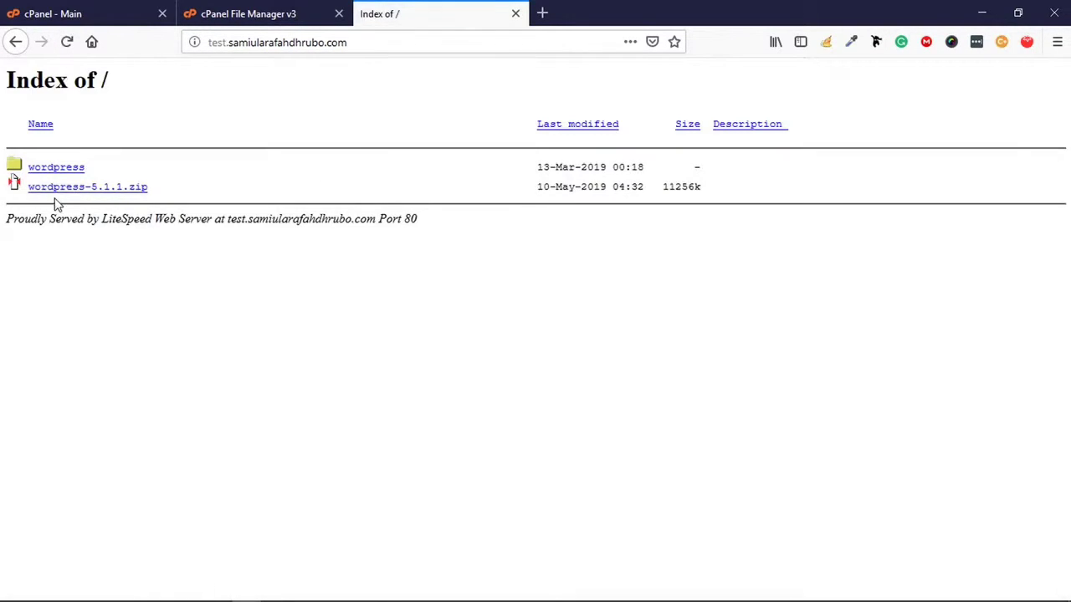
left_click(251, 10)
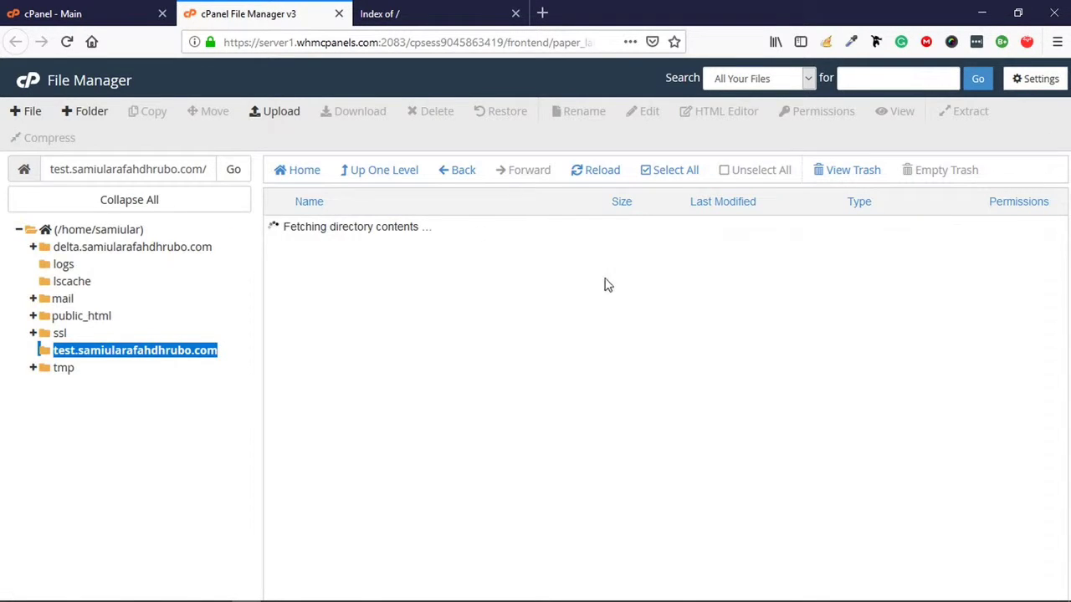
Step: Move all the WordPress files into the site's root folder
left_click(676, 178)
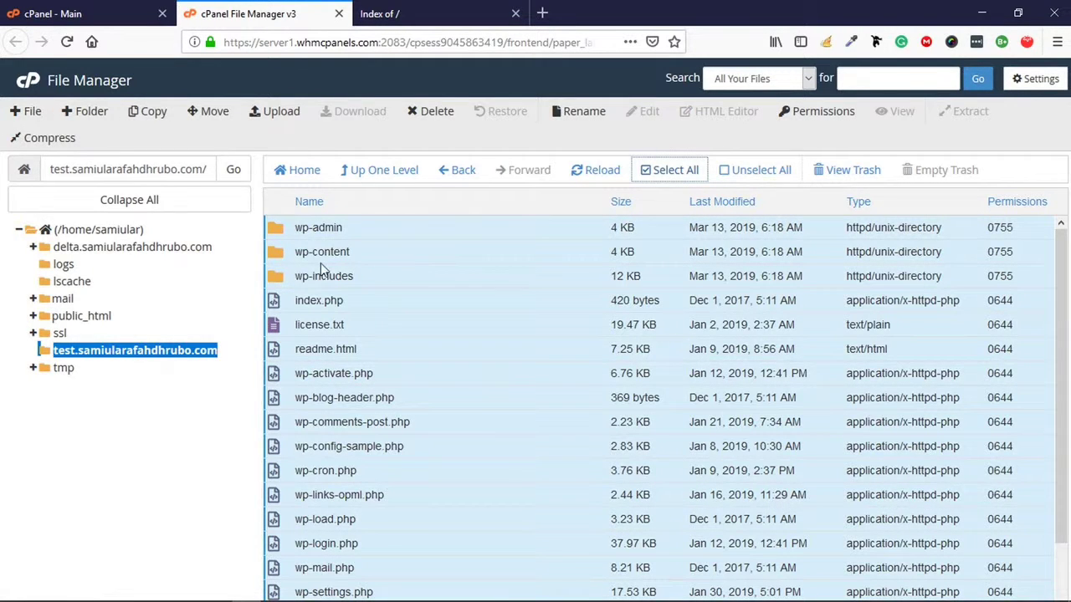
left_click_drag(297, 238, 175, 350)
left_click(371, 172)
Step: Permanently delete the wordpress folder and wordpress-5.1.1.zip, skipping the trash, then reload the site
left_click(365, 228)
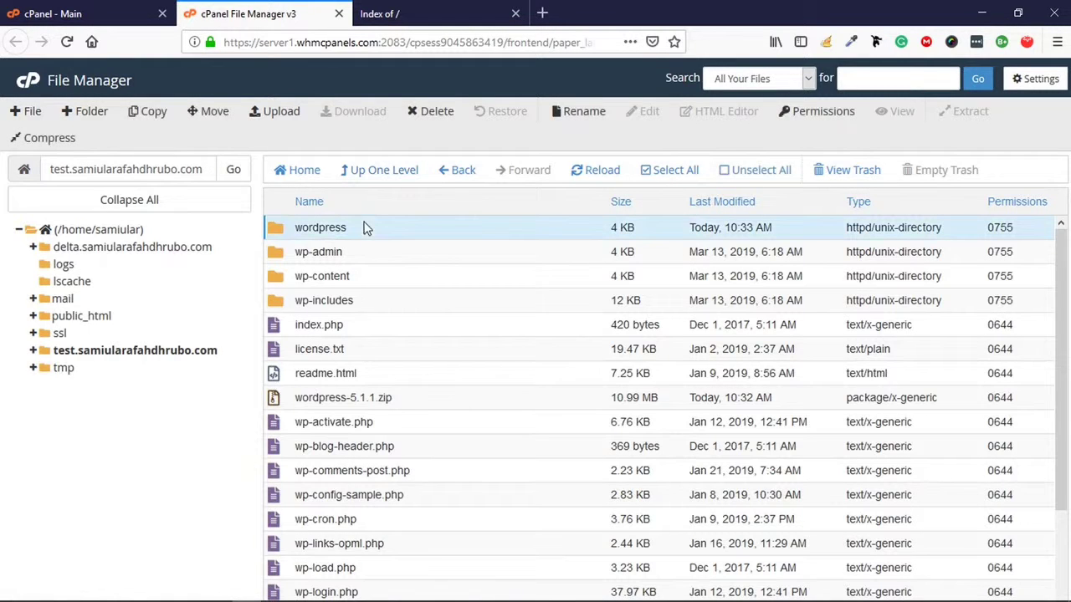
left_click(336, 395, "ctrl")
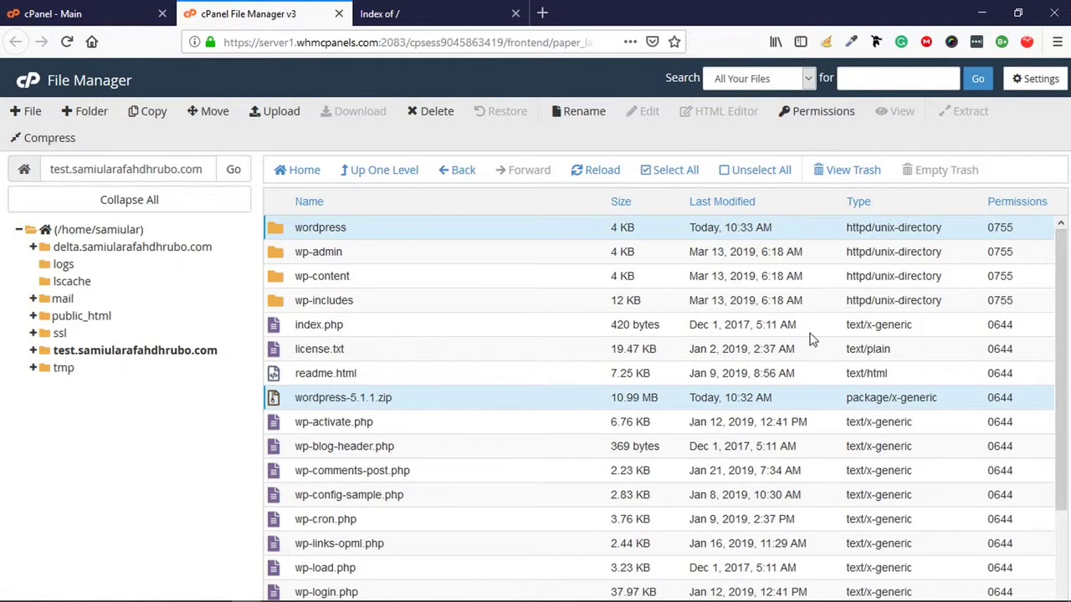
right_click(398, 404)
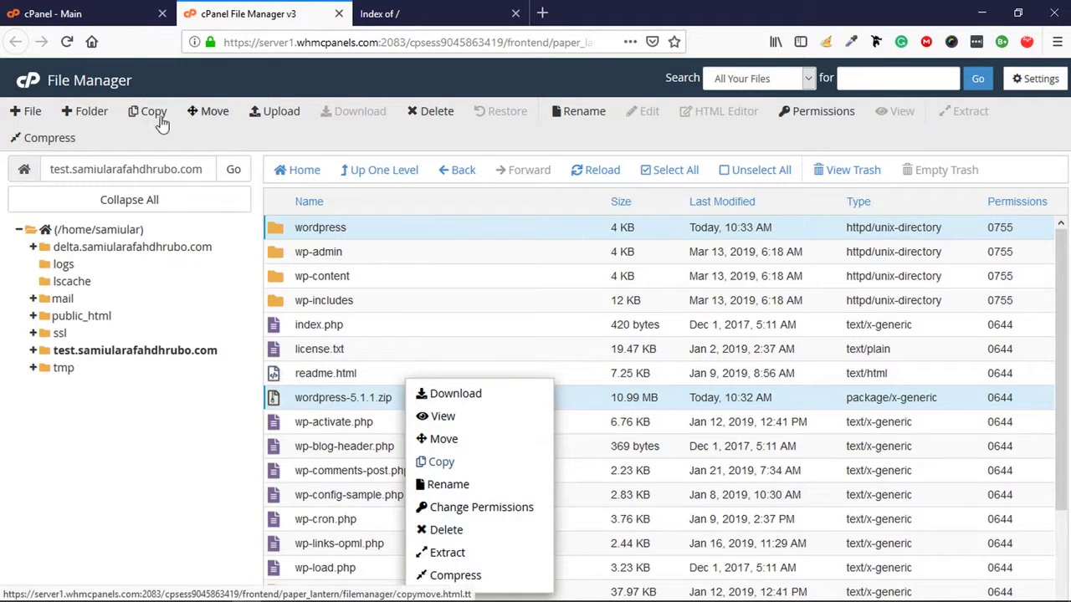
left_click(443, 115)
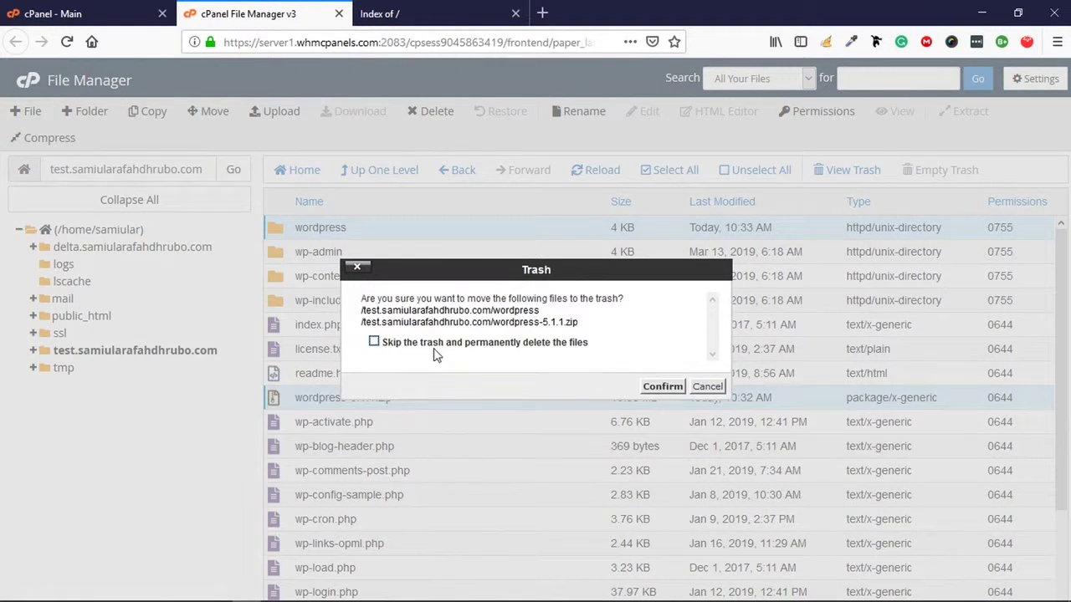
left_click(374, 343)
left_click(664, 387)
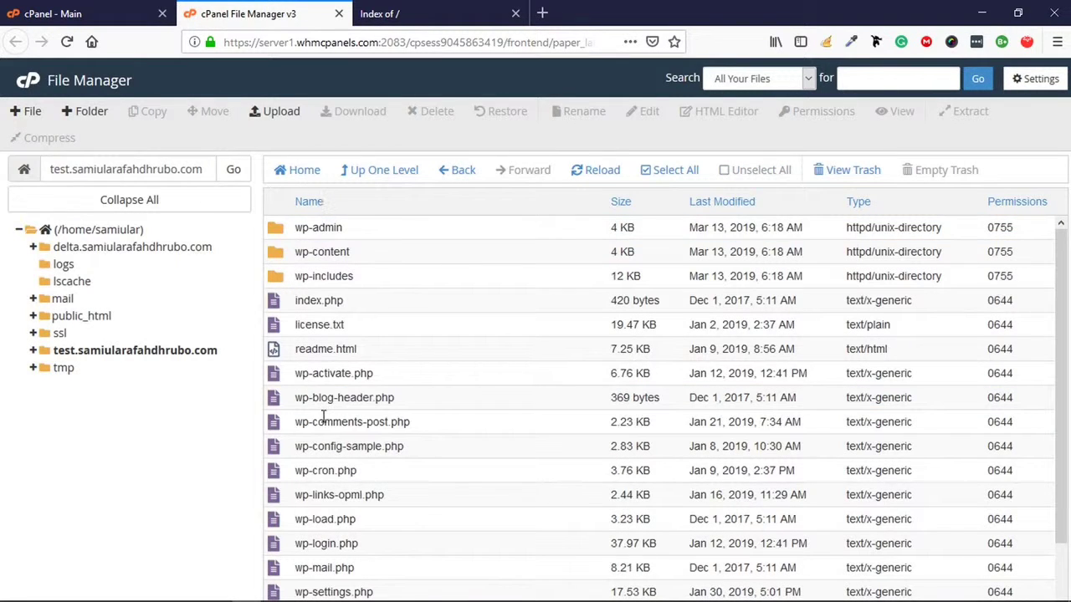
left_click(380, 13)
left_click(66, 43)
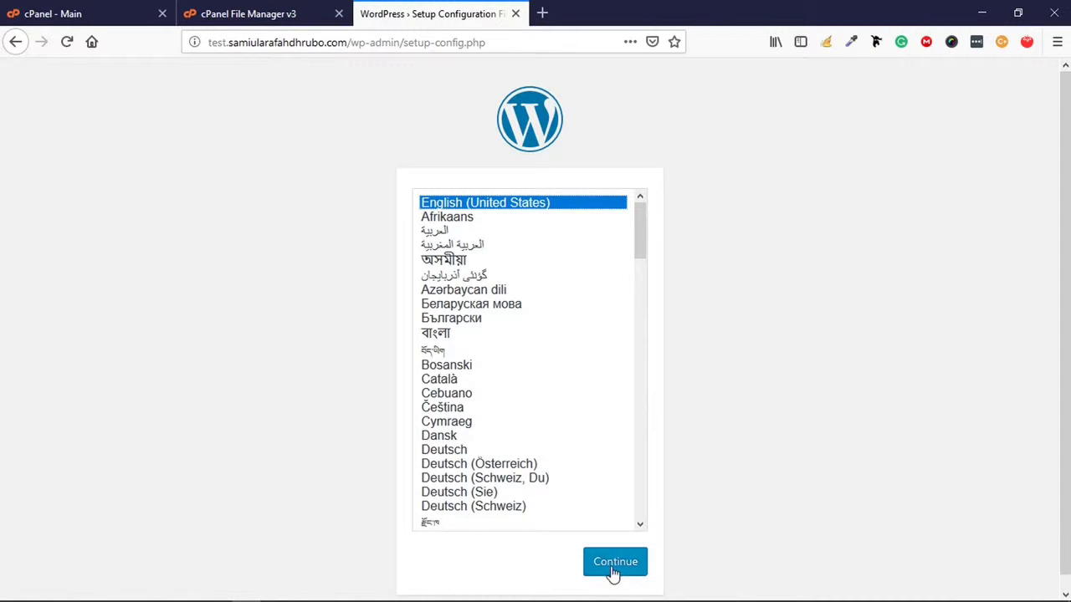
Step: Keep English, reach the database form, and paste the saved database name over 'wordpress'
left_click(603, 567)
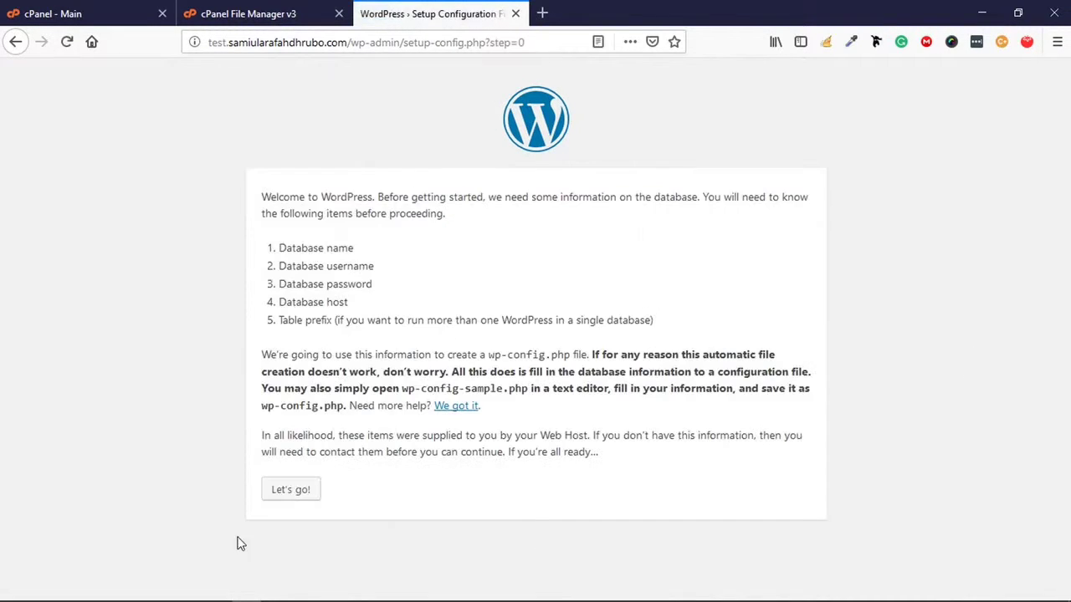
left_click(297, 493)
left_click(1018, 15)
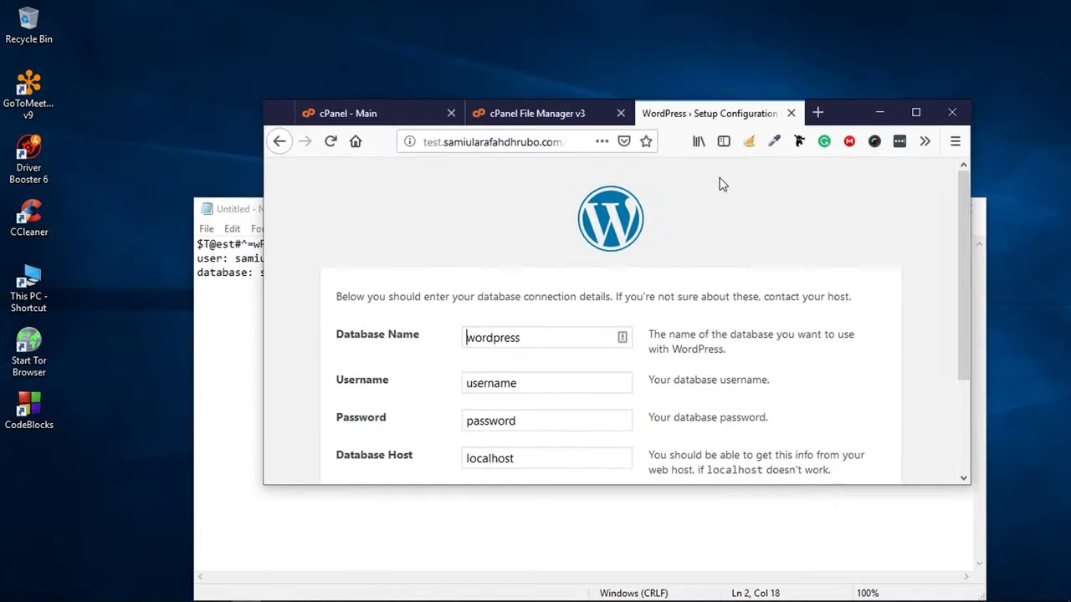
left_click_drag(853, 112, 974, 110)
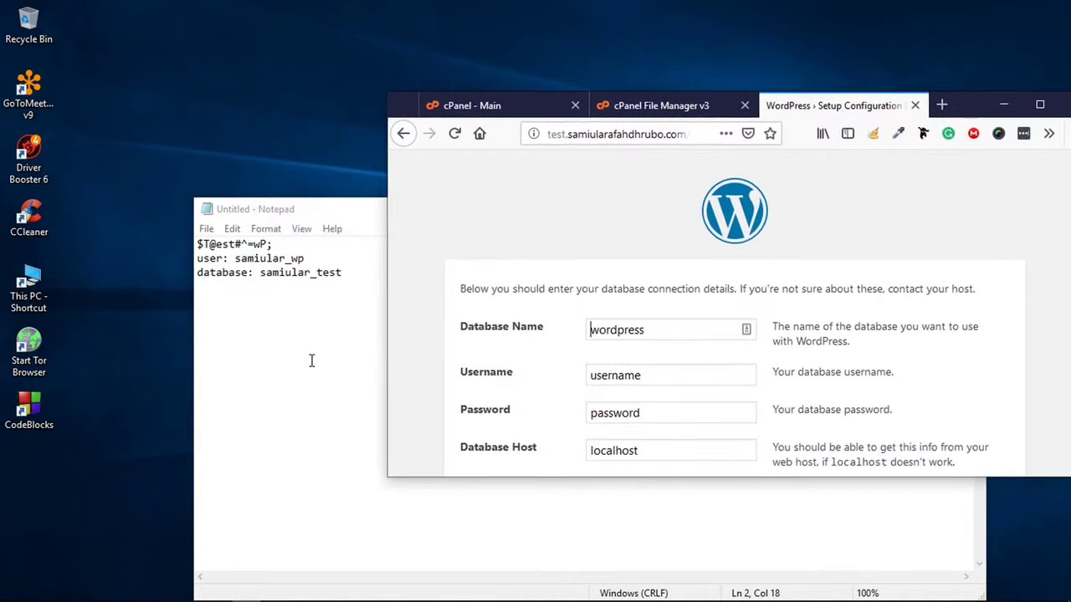
left_click_drag(342, 273, 260, 272)
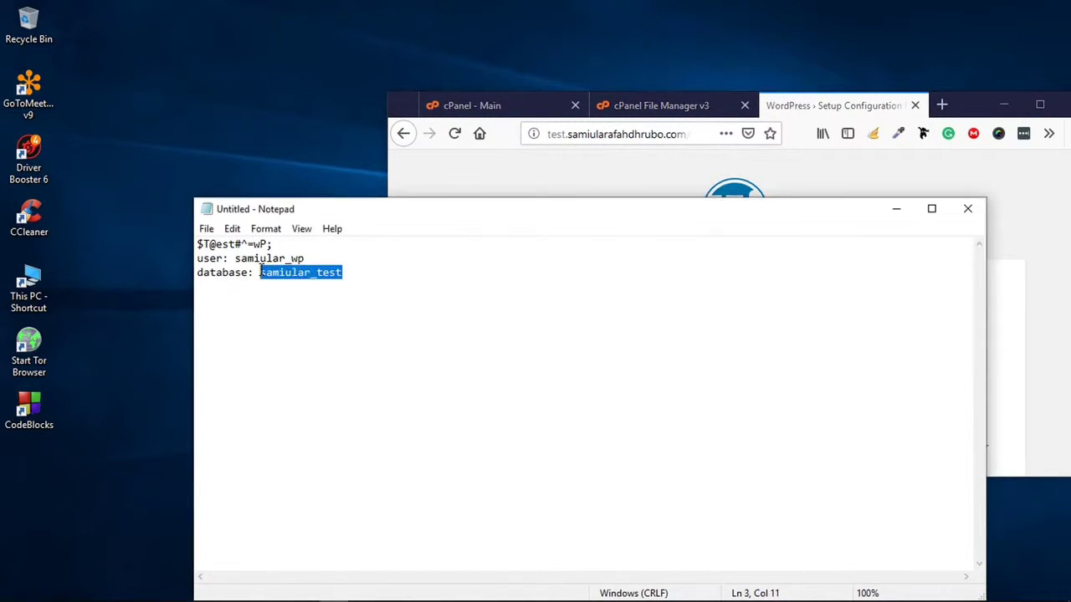
key("ctrl+c")
left_click(519, 173)
left_click_drag(610, 328, 454, 315)
key("ctrl+v")
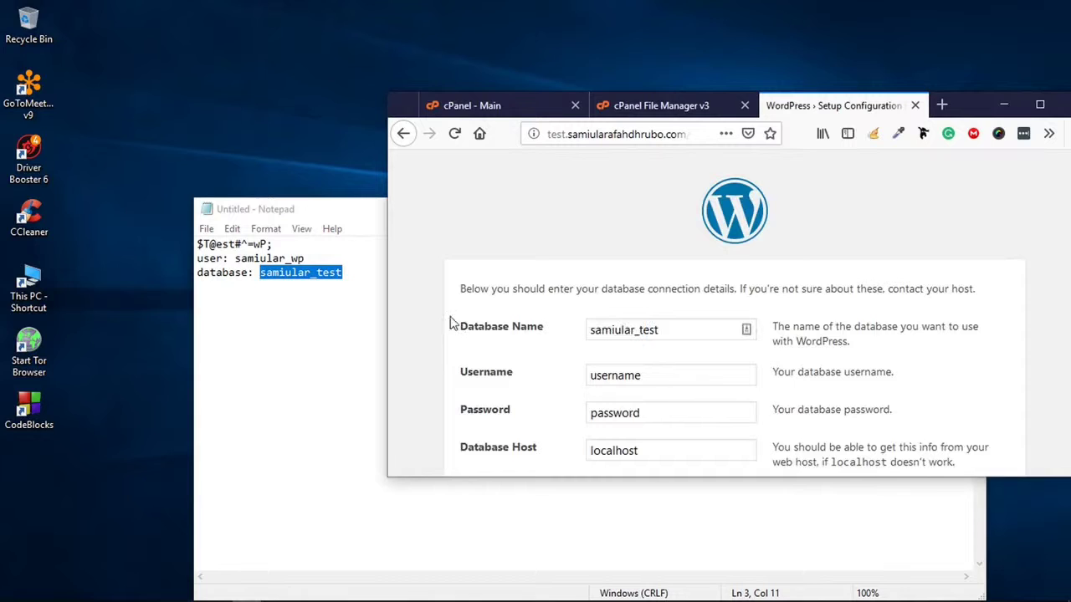
Step: Replace the placeholder username with the saved database user name from the notes
left_click(310, 260)
left_click_drag(310, 260, 236, 259)
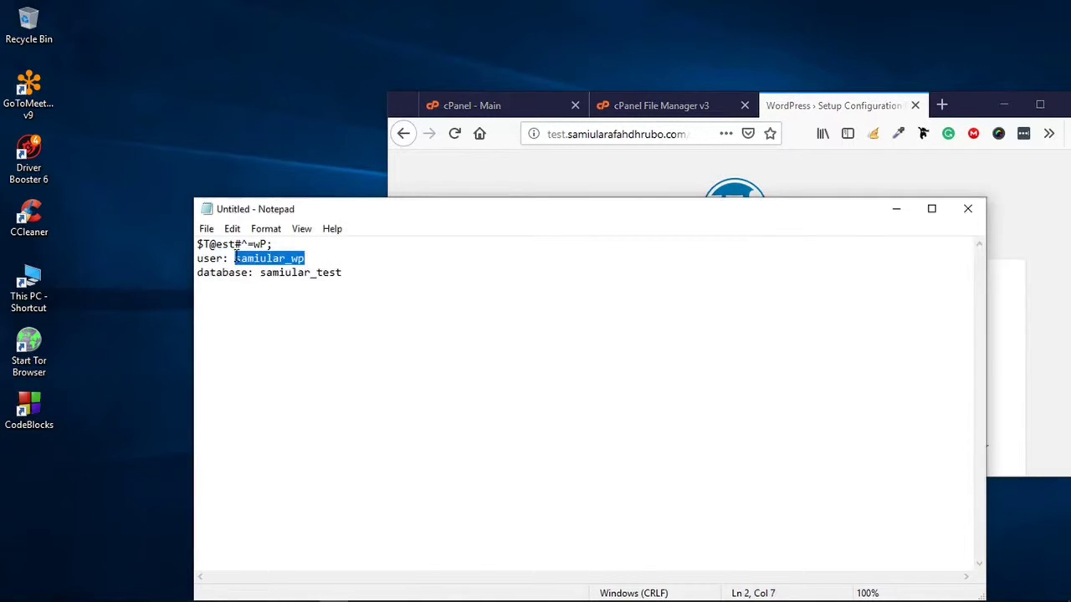
key("ctrl+v")
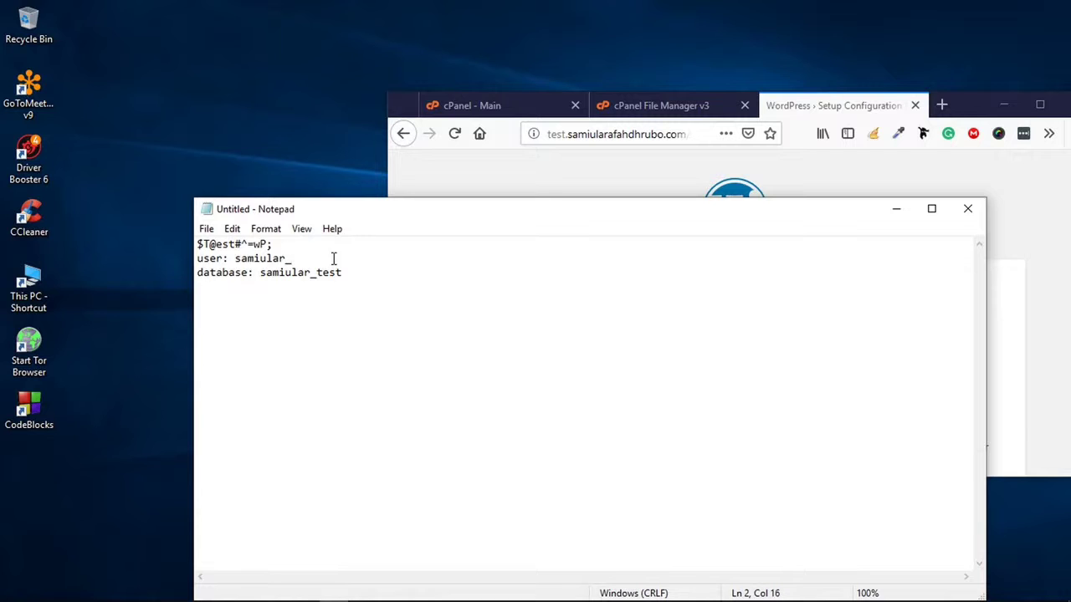
left_click_drag(235, 259, 355, 258)
left_click(568, 179)
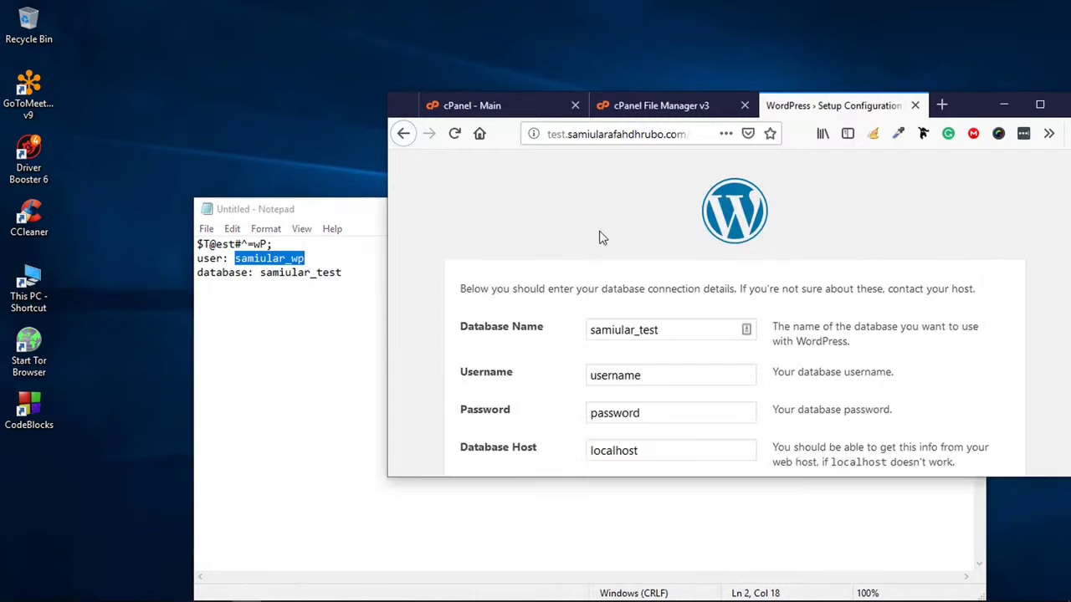
double_click(656, 378)
key("ctrl+v")
Step: Paste the saved database password into the form and submit the connection details
left_click_drag(291, 244, 180, 241)
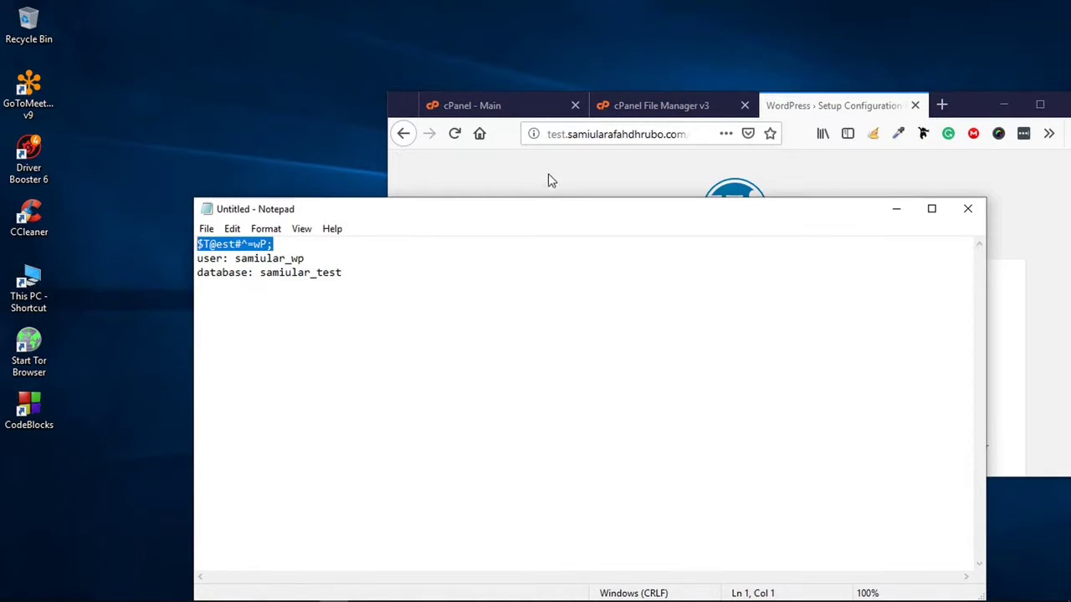
left_click(548, 175)
double_click(658, 415)
key("ctrl+v")
scroll(651, 417, "down", 1)
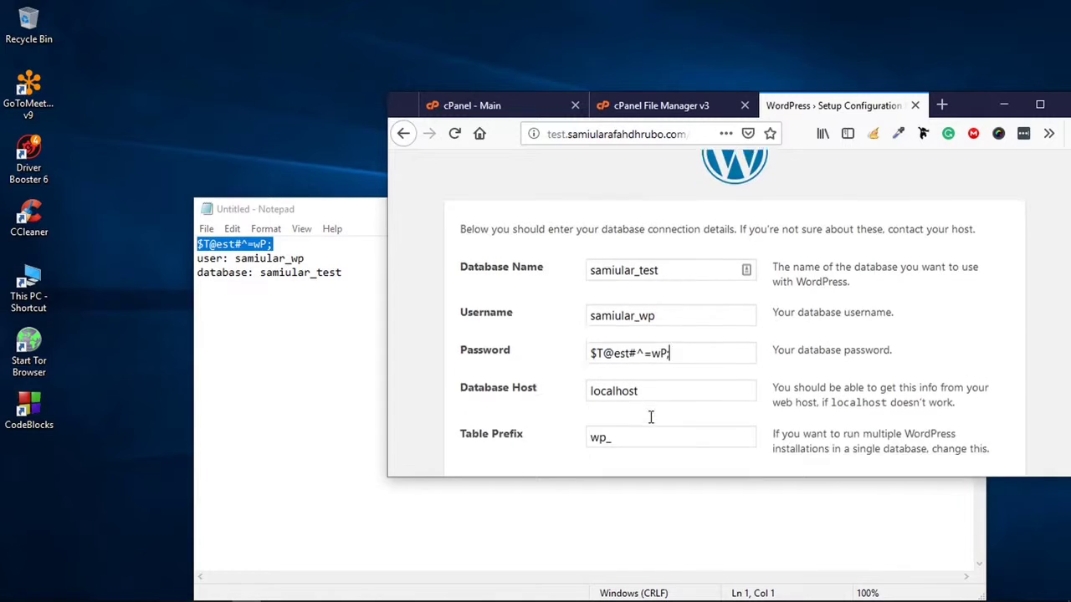
scroll(651, 417, "down", 1)
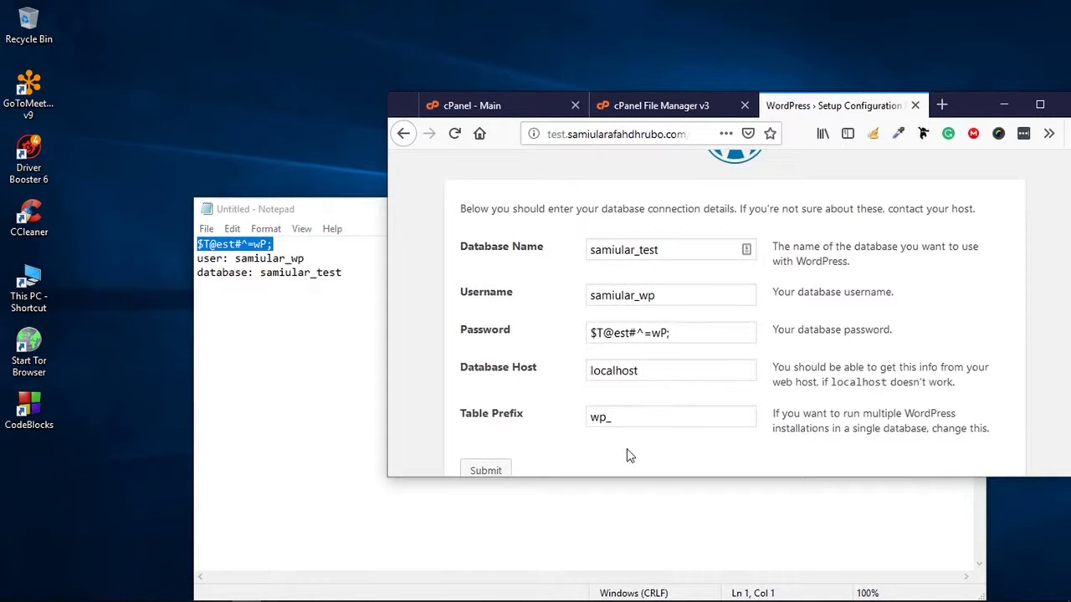
scroll(631, 457, "down", 1)
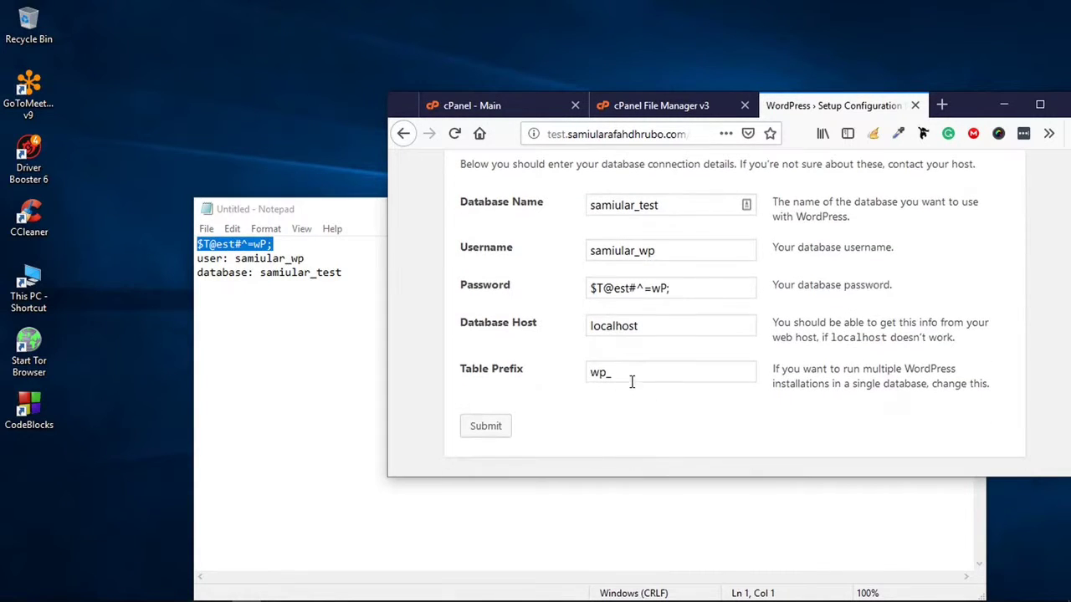
left_click(499, 428)
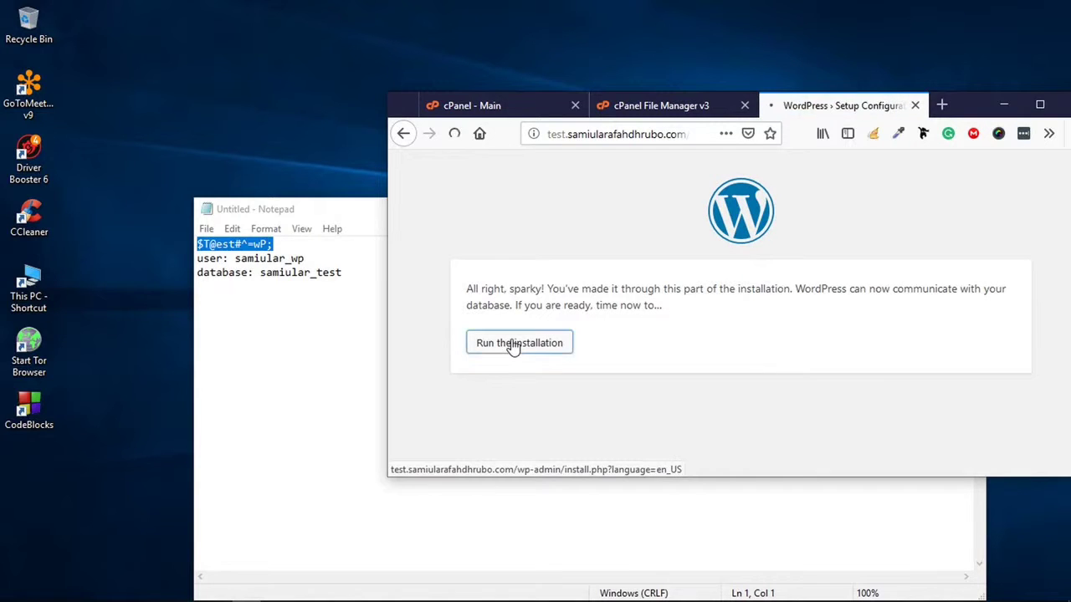
Step: Run the installation and enter site title 'Test' and admin username 'WP'
left_click(513, 345)
scroll(683, 411, "down", 3)
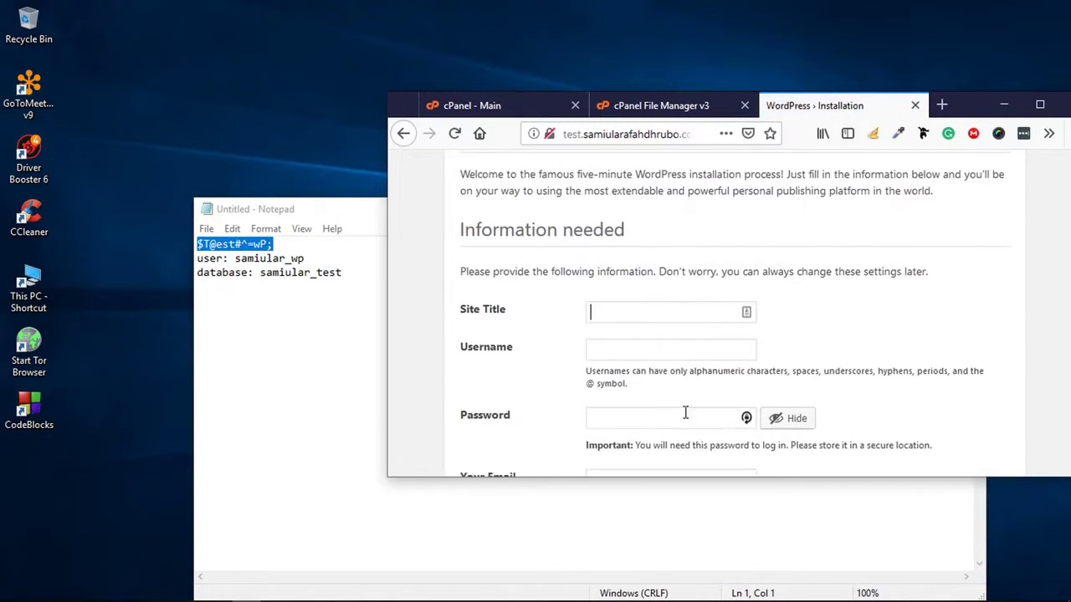
left_click(632, 305)
type("Test")
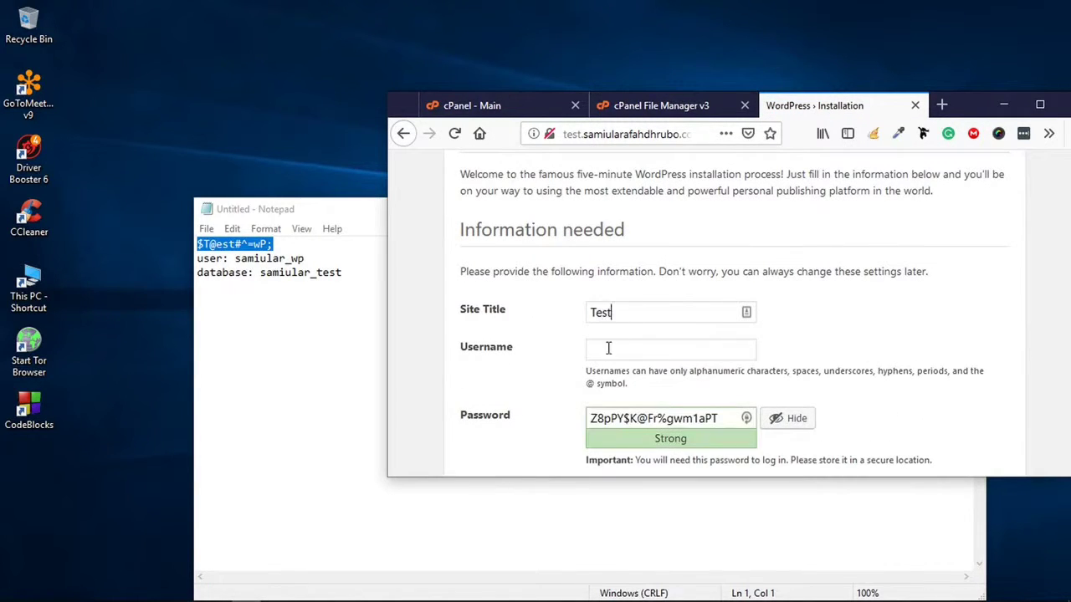
left_click(609, 350)
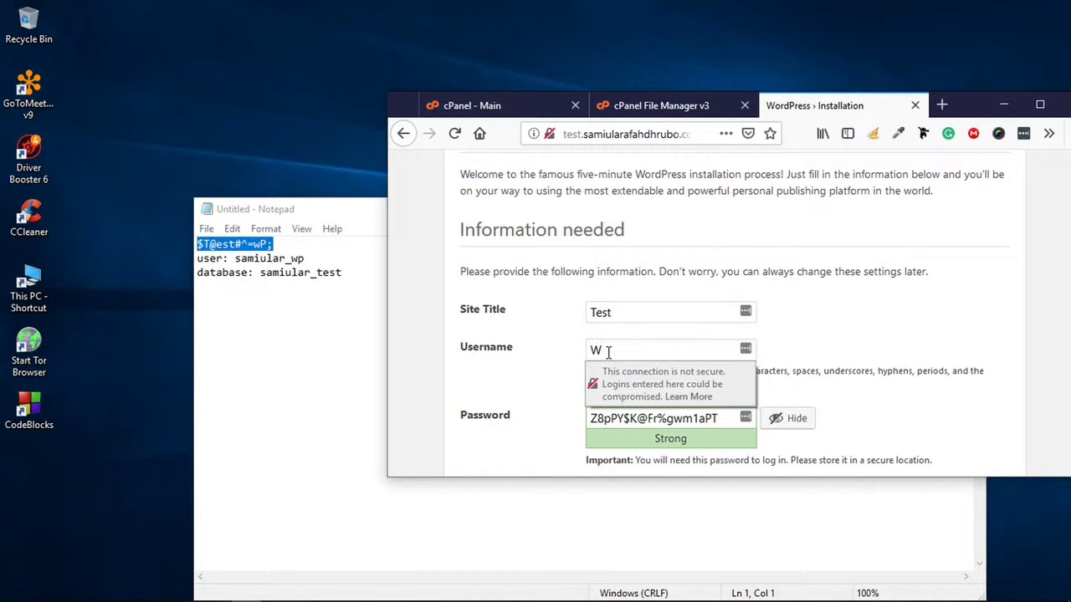
left_click(882, 417)
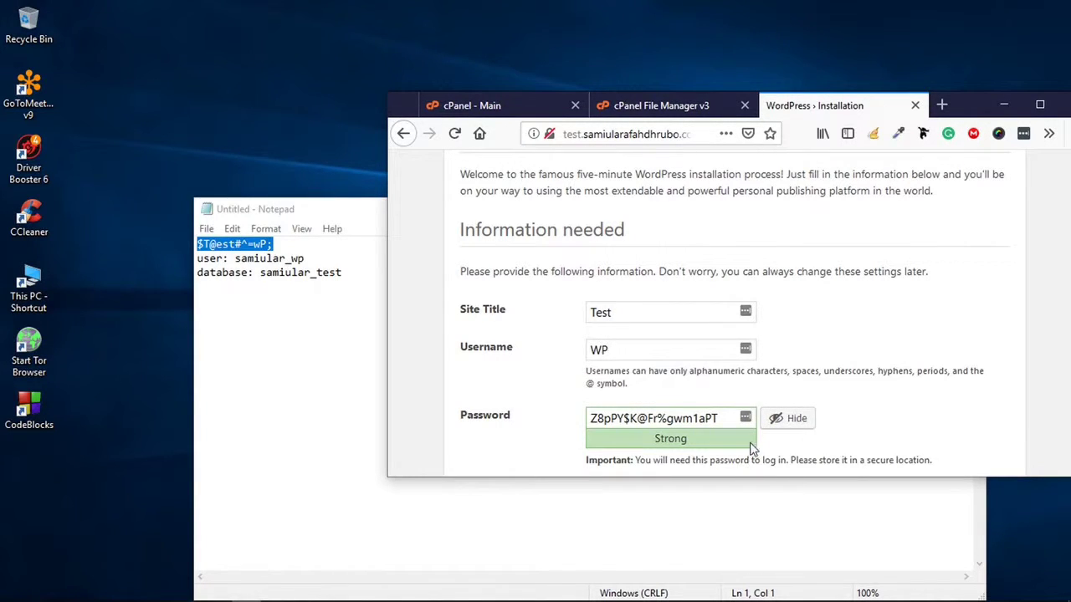
Step: Copy the generated admin password into the notes under a 'pass' label
left_click_drag(724, 416, 463, 419)
left_click(354, 273)
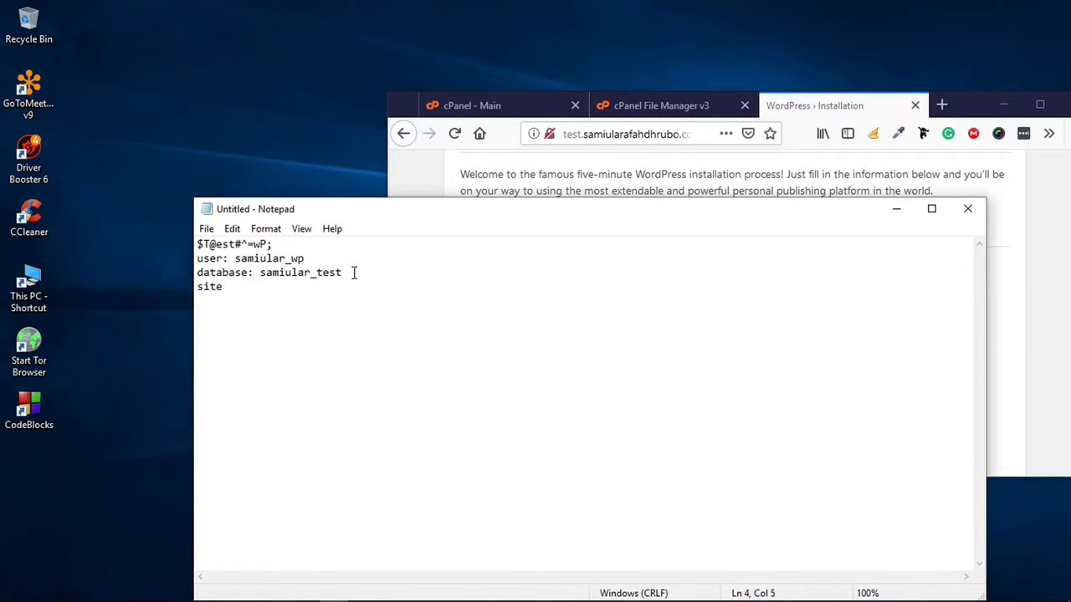
type("pass:")
key("ctrl+v")
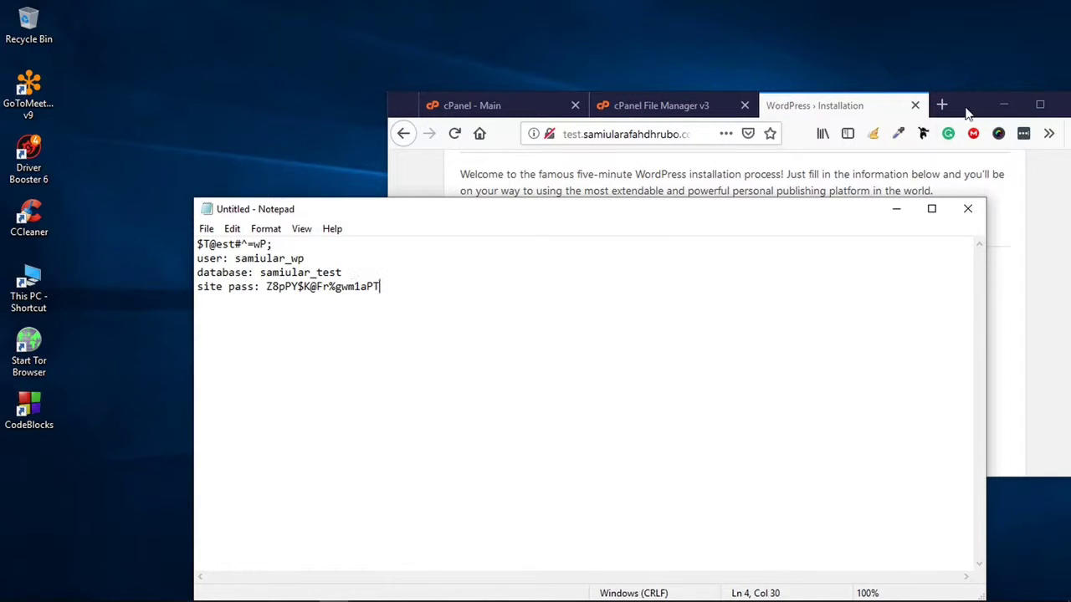
left_click(968, 112)
Step: Fill in the admin e-mail address and install WordPress
scroll(657, 394, "down", 2)
left_click(638, 331)
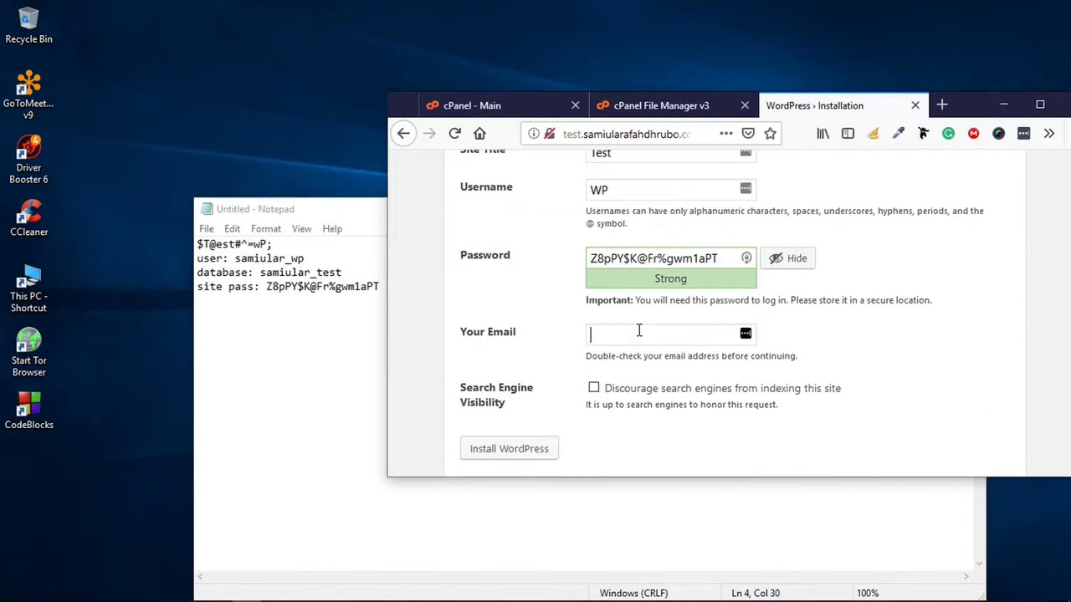
type("dhru")
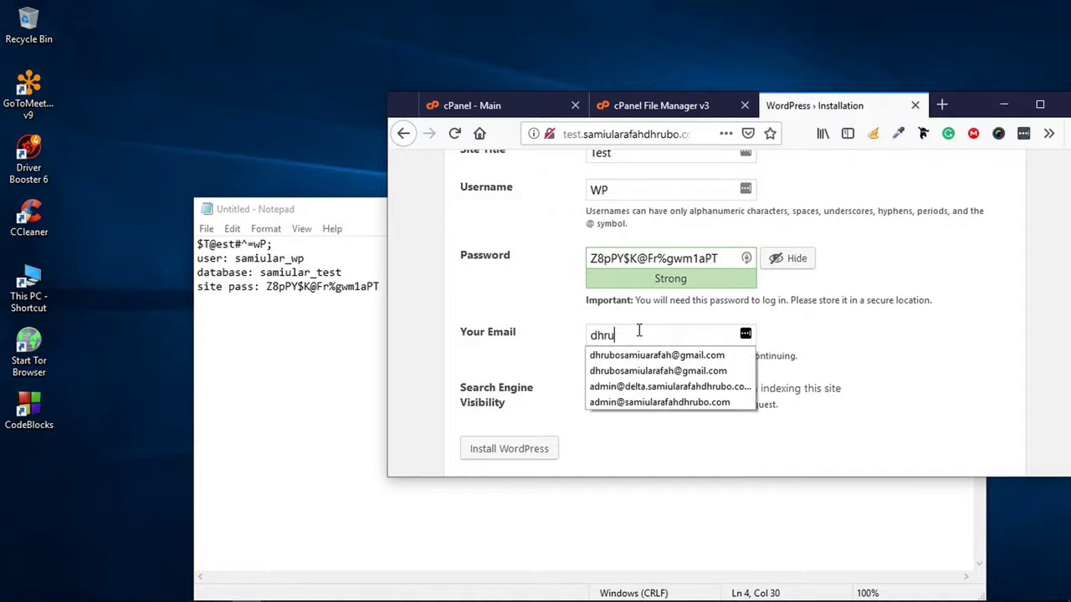
left_click(658, 370)
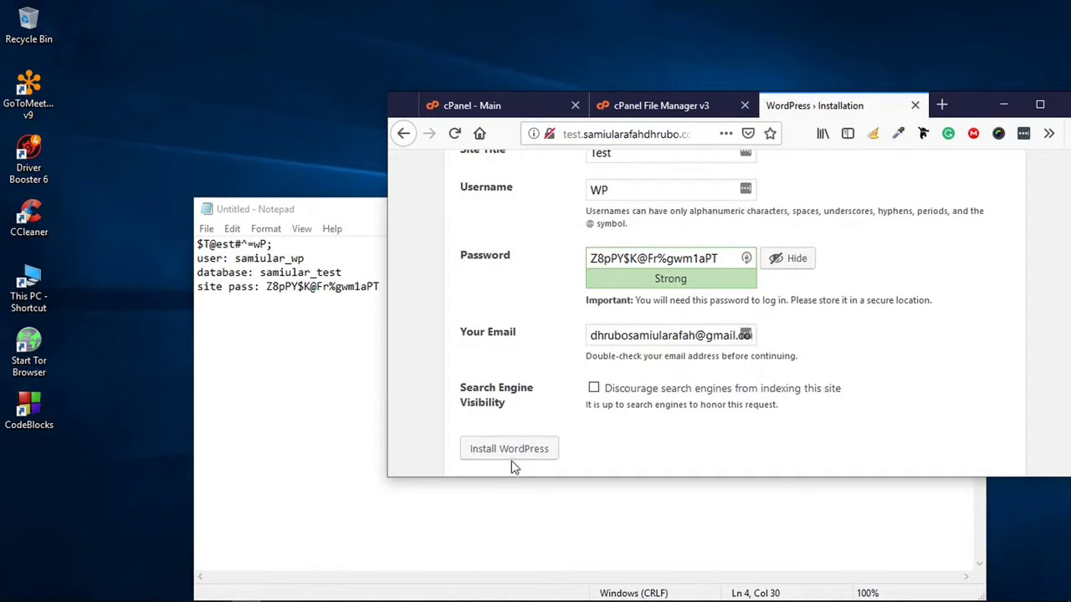
left_click(511, 460)
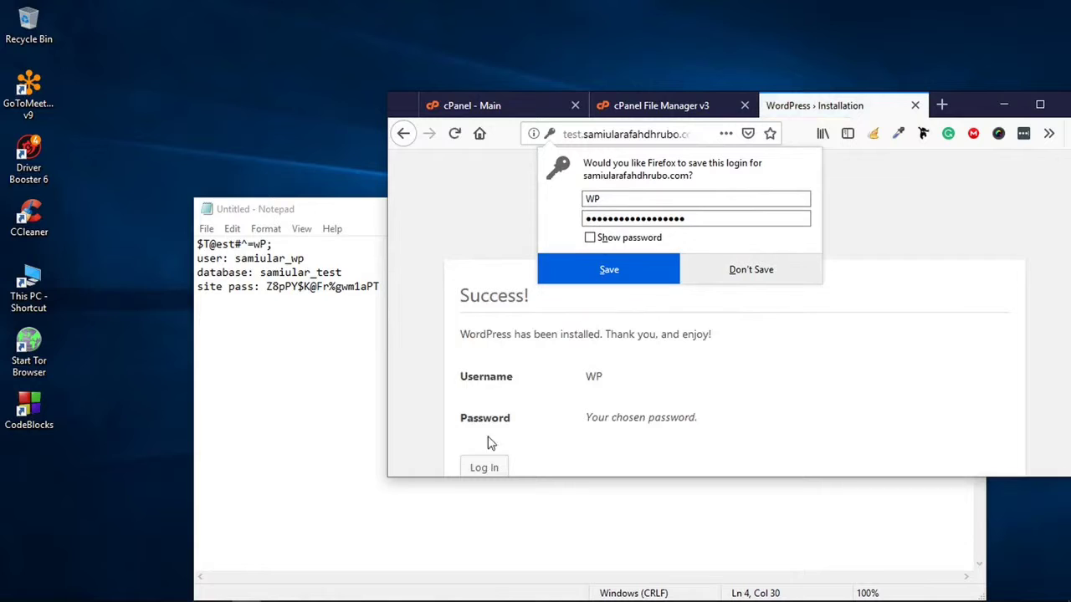
Step: Enter the admin e-mail address as the username on the new site's login page
left_click(747, 270)
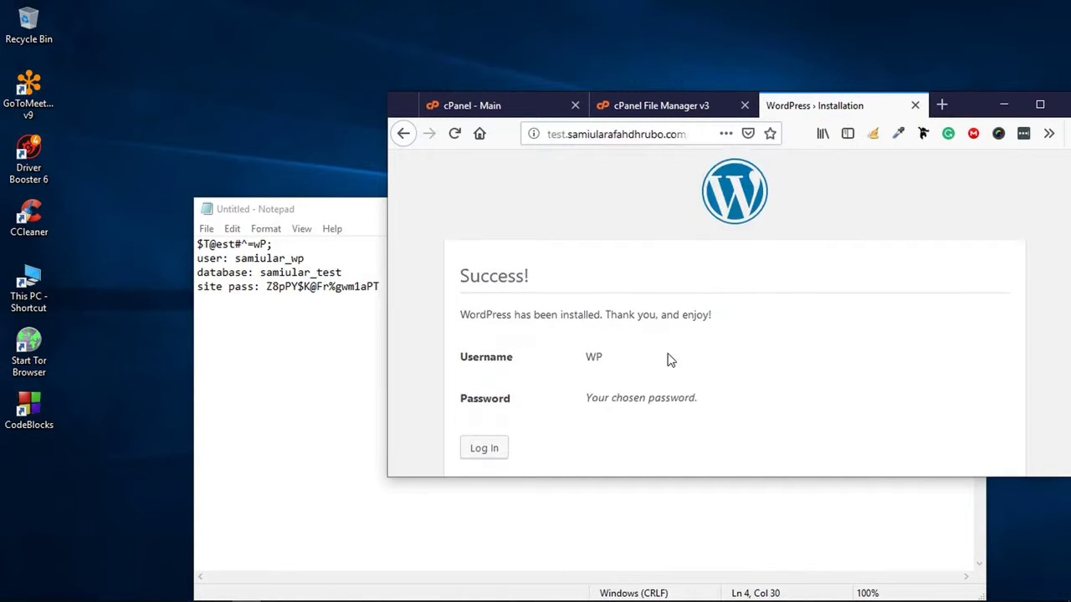
left_click(486, 431)
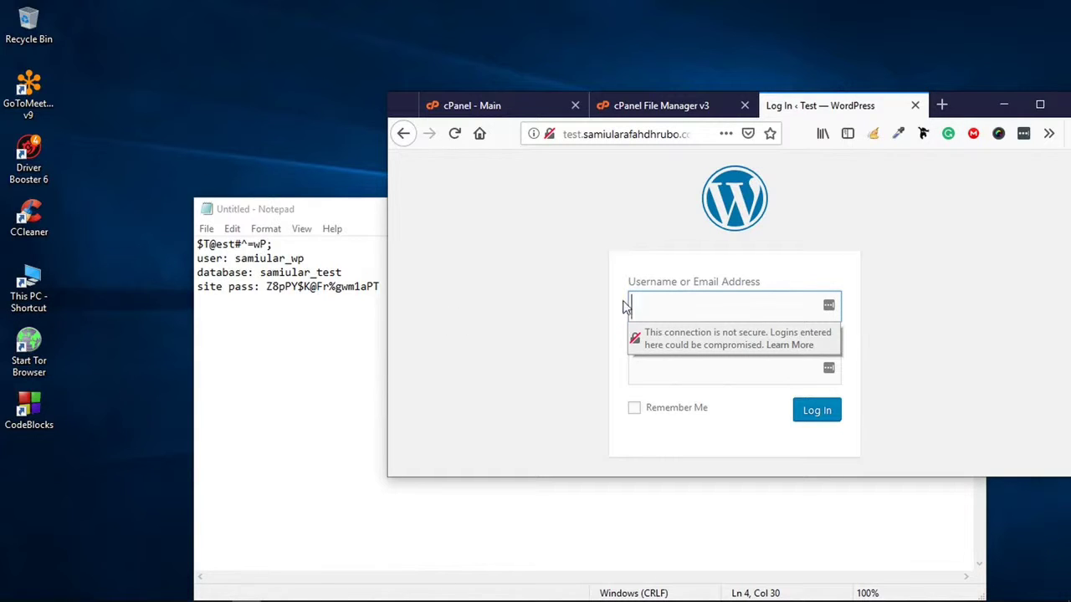
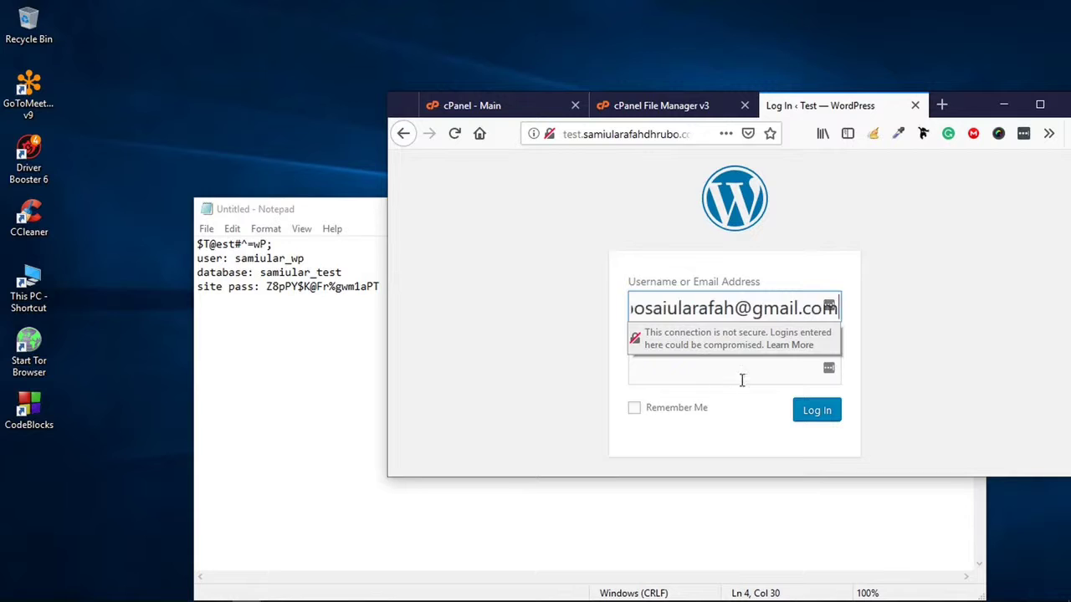
left_click(678, 375)
left_click(665, 308)
type("m")
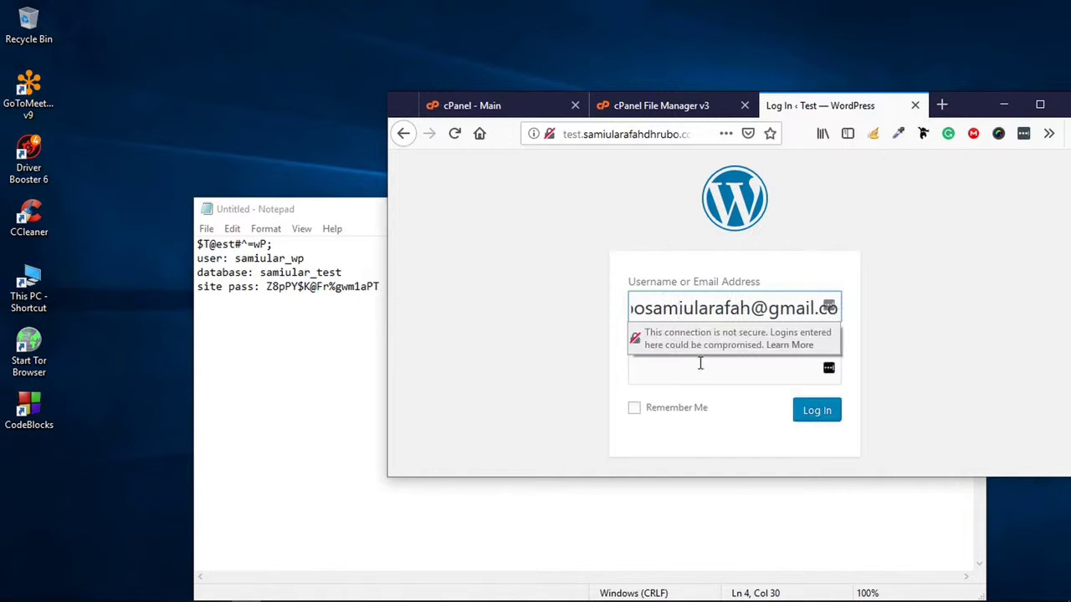
left_click(700, 364)
Step: Paste the saved site password, log in, and decline saving the login
left_click(266, 286)
left_click_drag(266, 286, 393, 288)
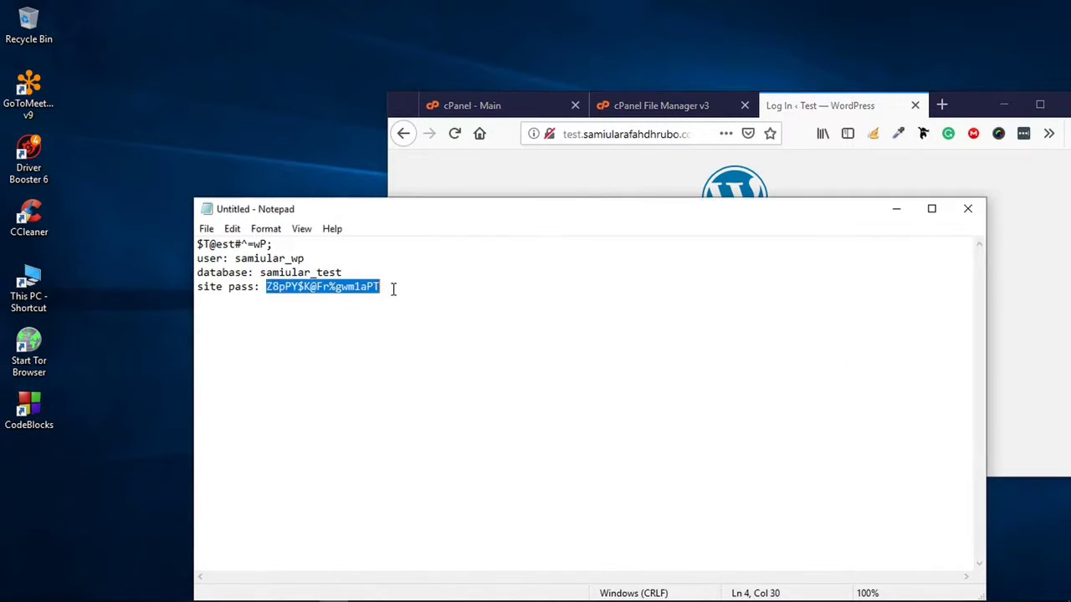
left_click(481, 194)
left_click(688, 374)
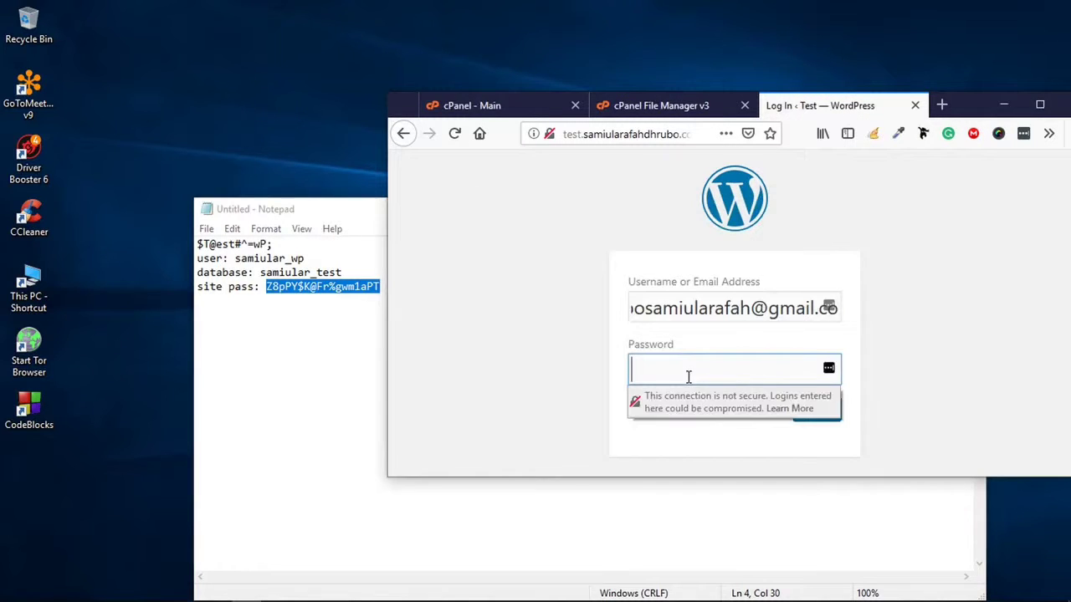
key("ctrl+v")
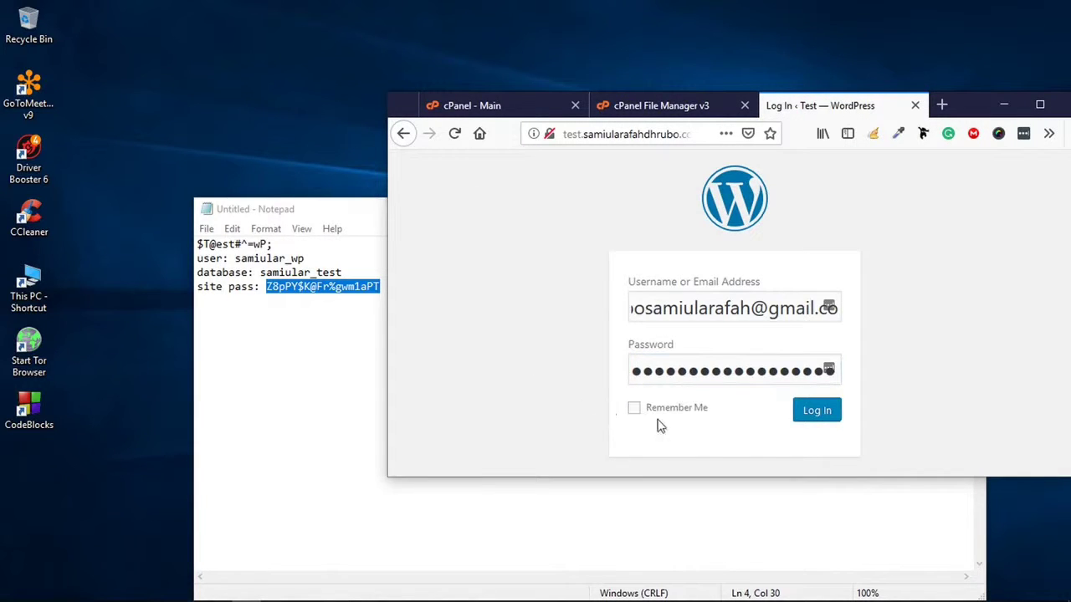
left_click(817, 413)
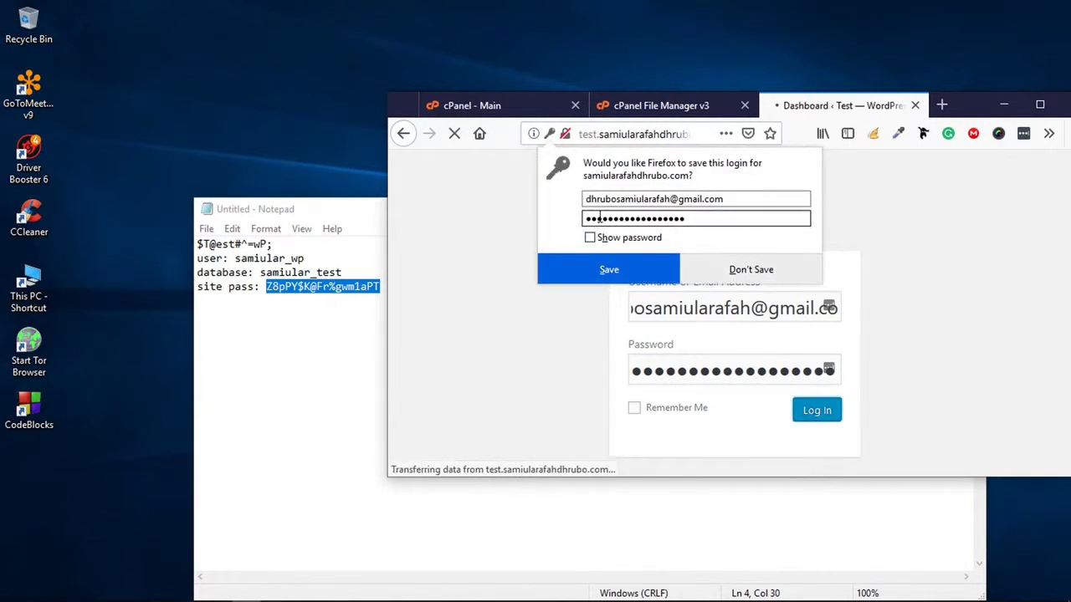
left_click(677, 315)
scroll(672, 378, "down", 5)
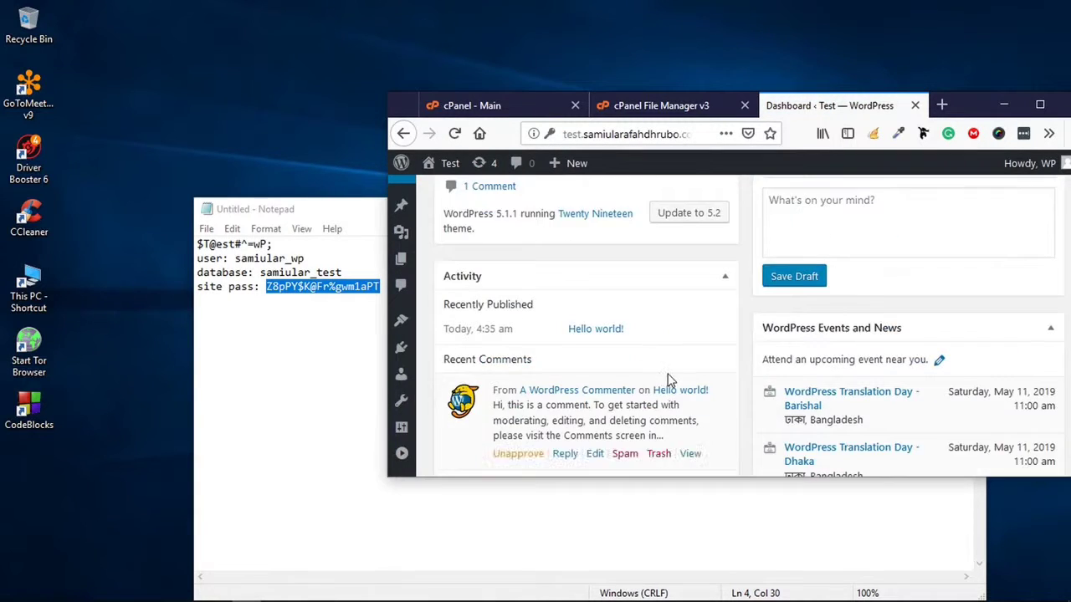
scroll(669, 381, "up", 2)
double_click(28, 347)
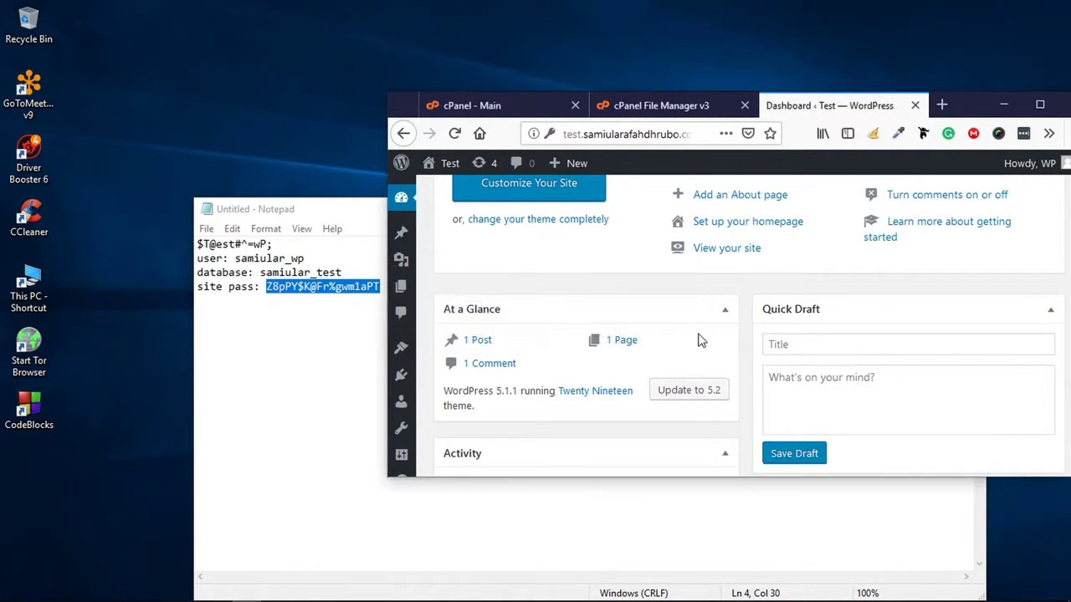
scroll(673, 361, "up", 5)
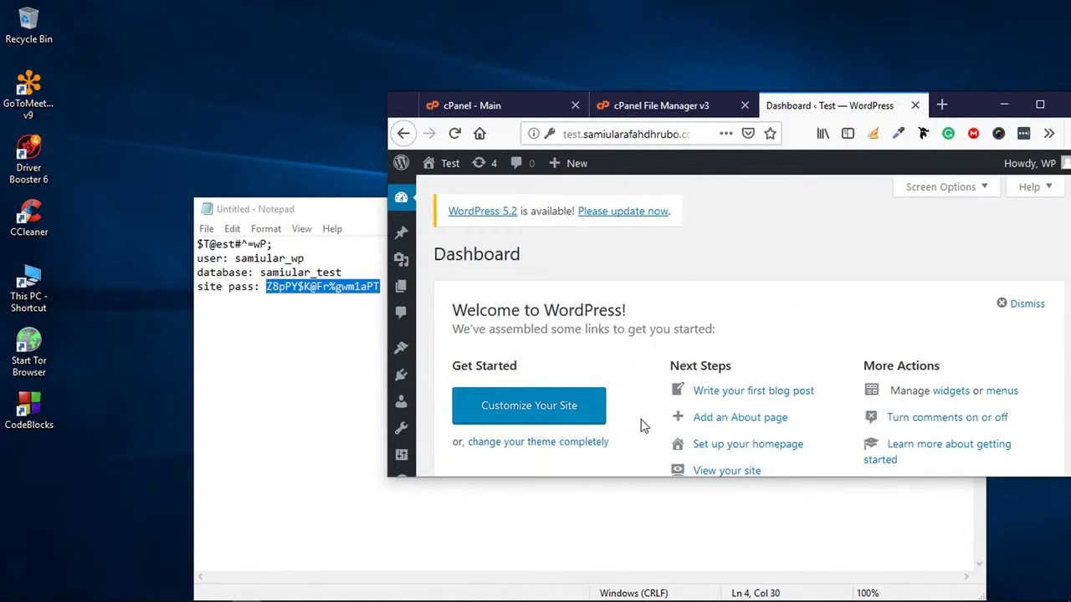
mouse_move(402, 599)
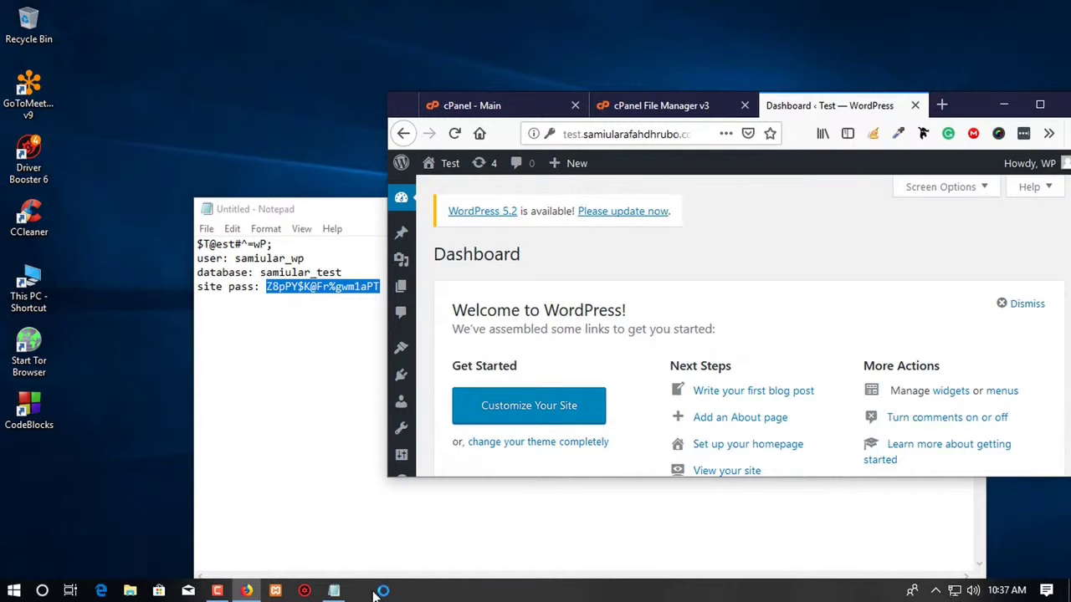
Step: Bring Tor Browser forward and maximize its window
left_click(197, 179)
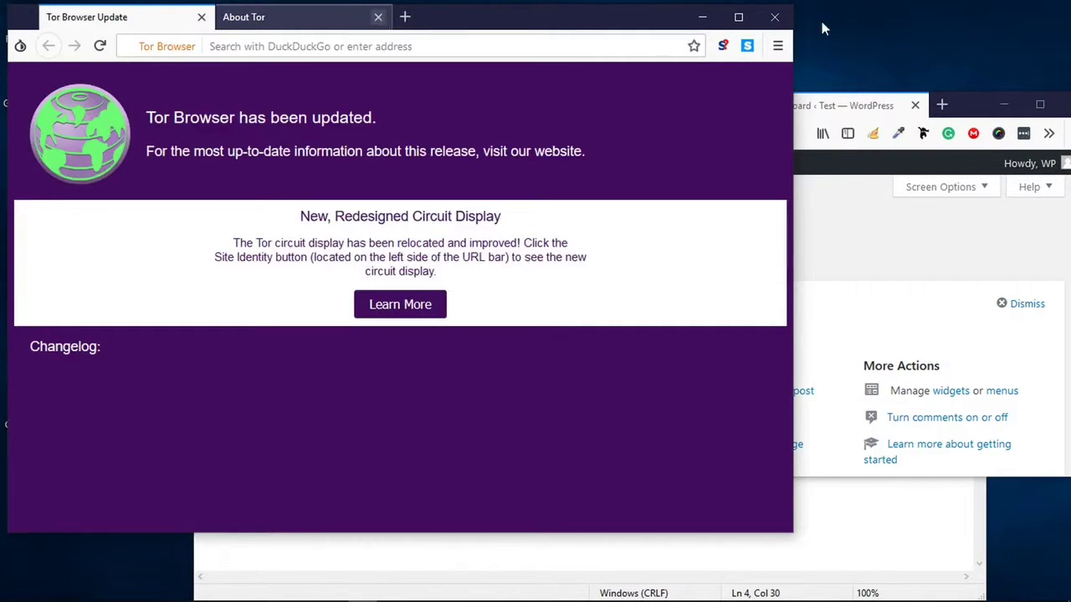
left_click(738, 17)
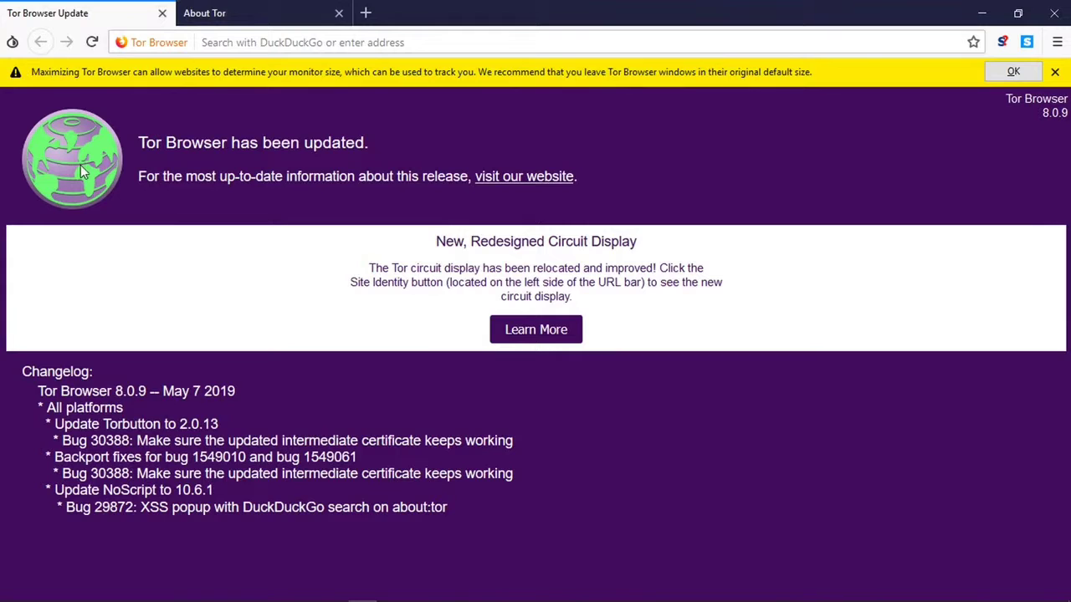
left_click(12, 43)
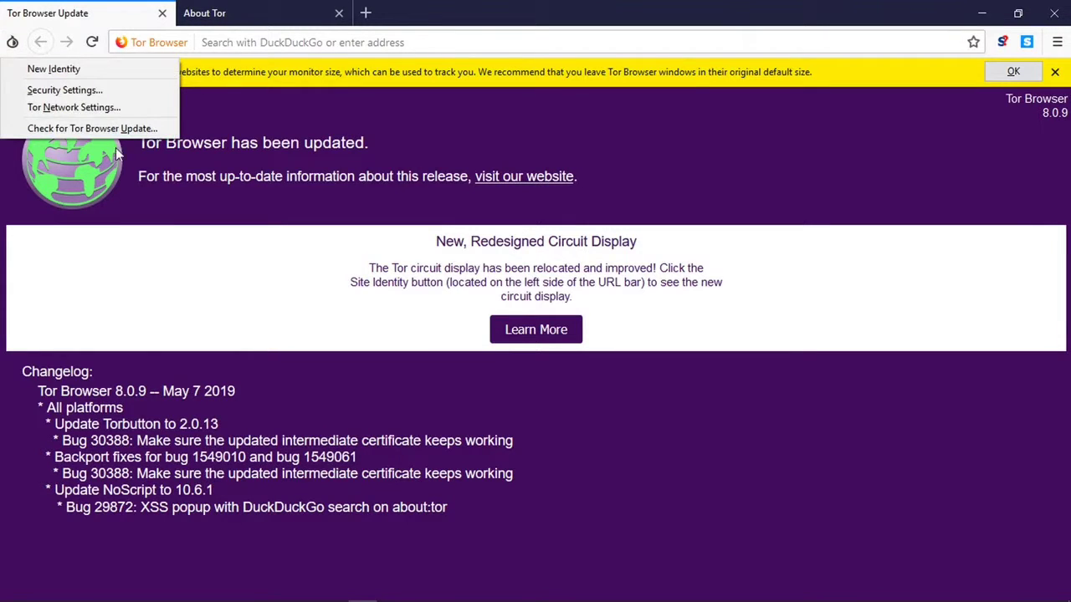
left_click(447, 98)
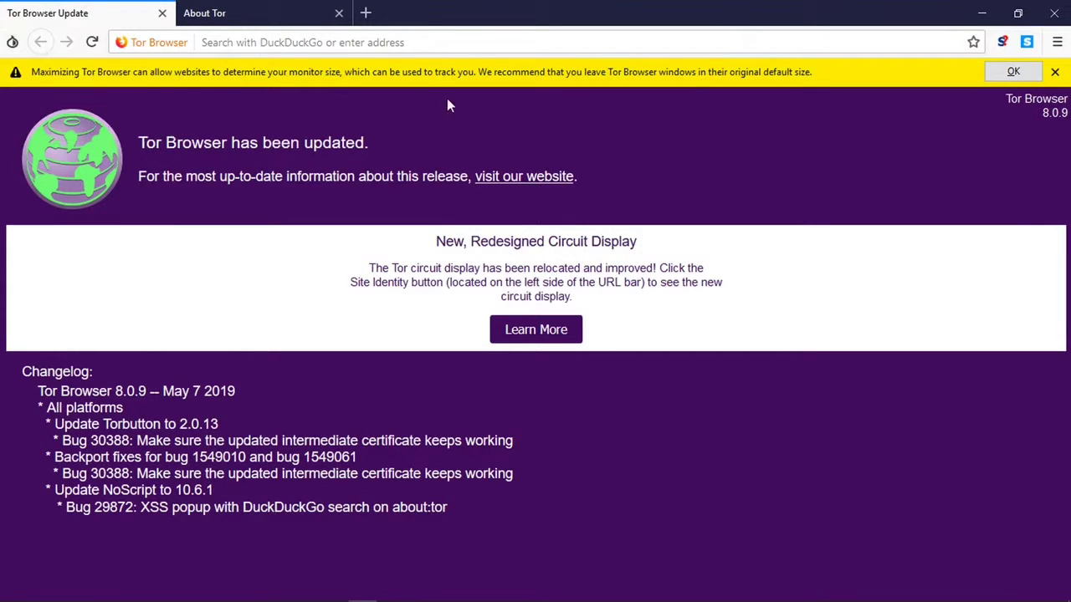
Step: Search DuckDuckGo for 'Download cracked Be theme free'
left_click(460, 39)
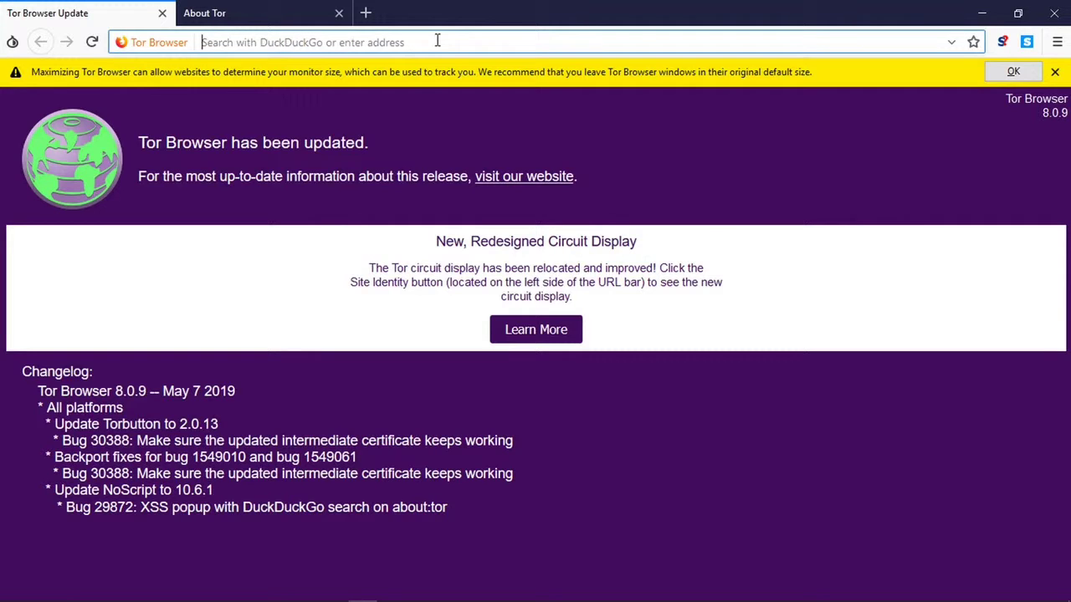
type("Be t")
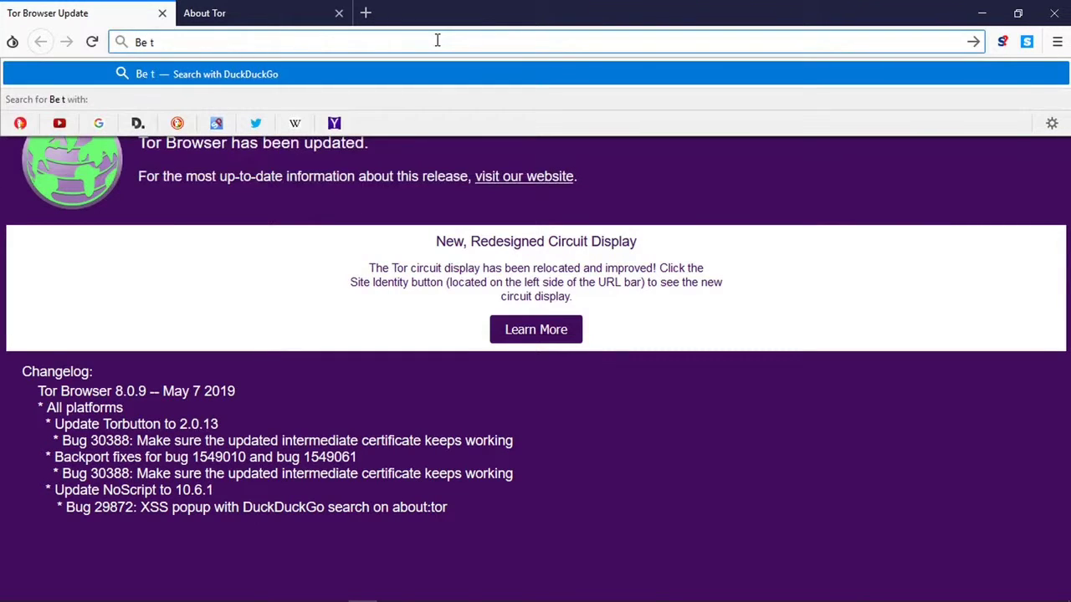
type("heme")
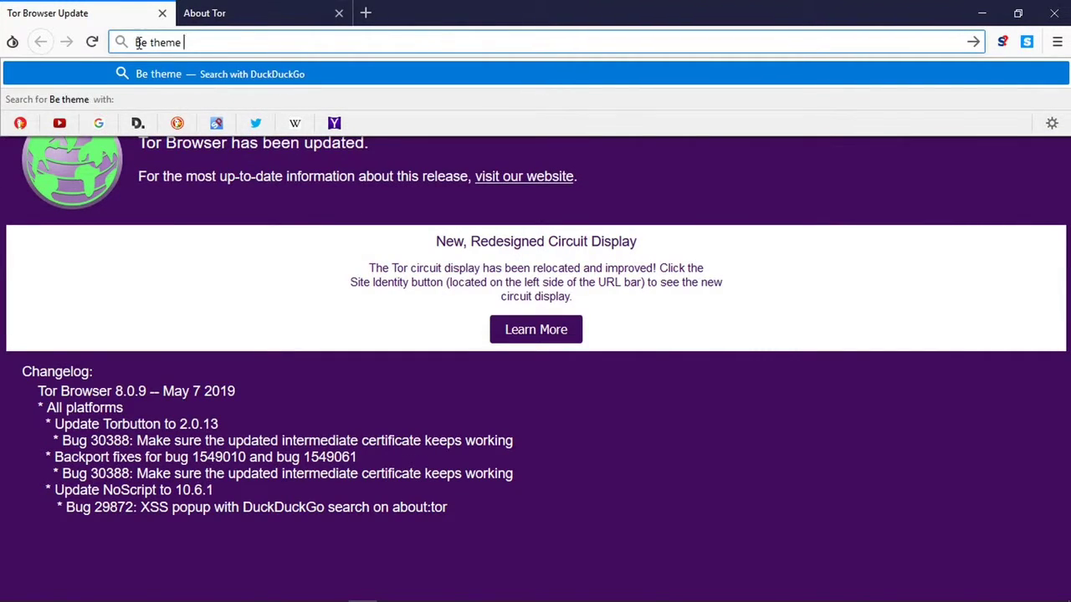
left_click(136, 42)
type("Down")
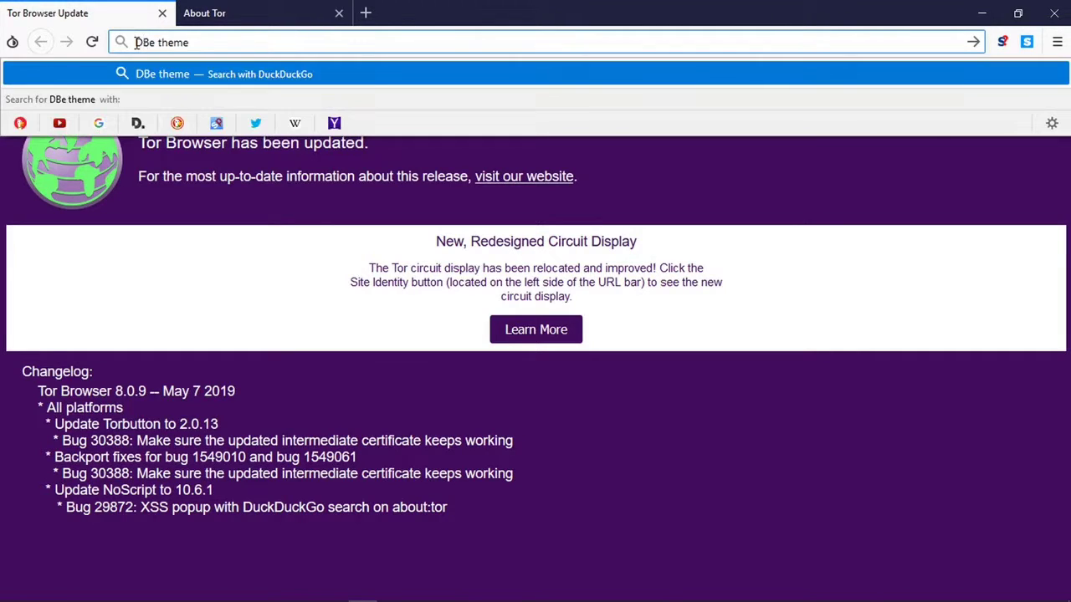
type("load cra")
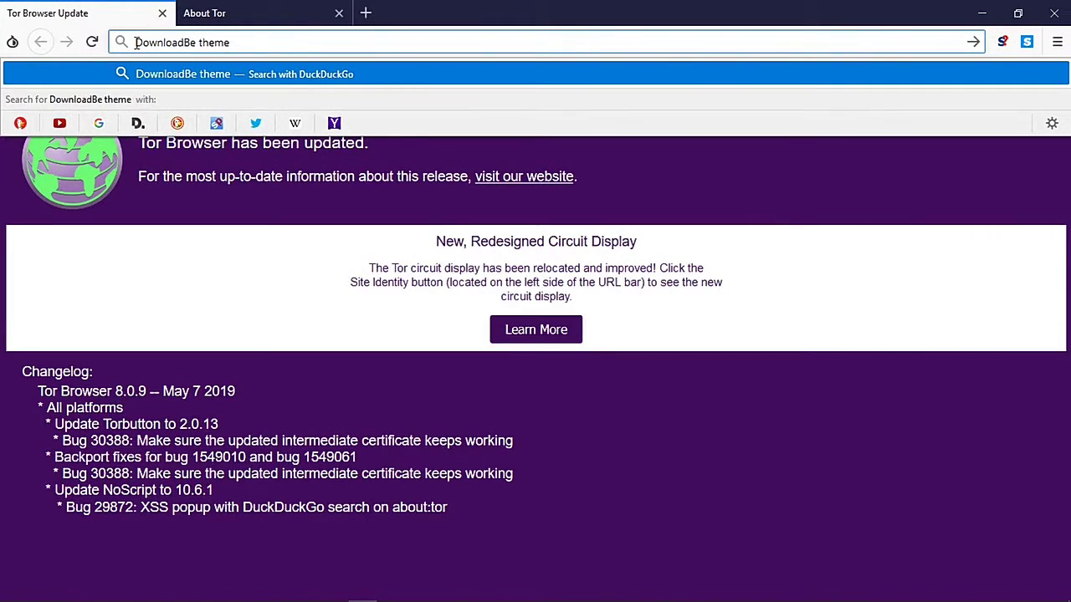
type("ck ")
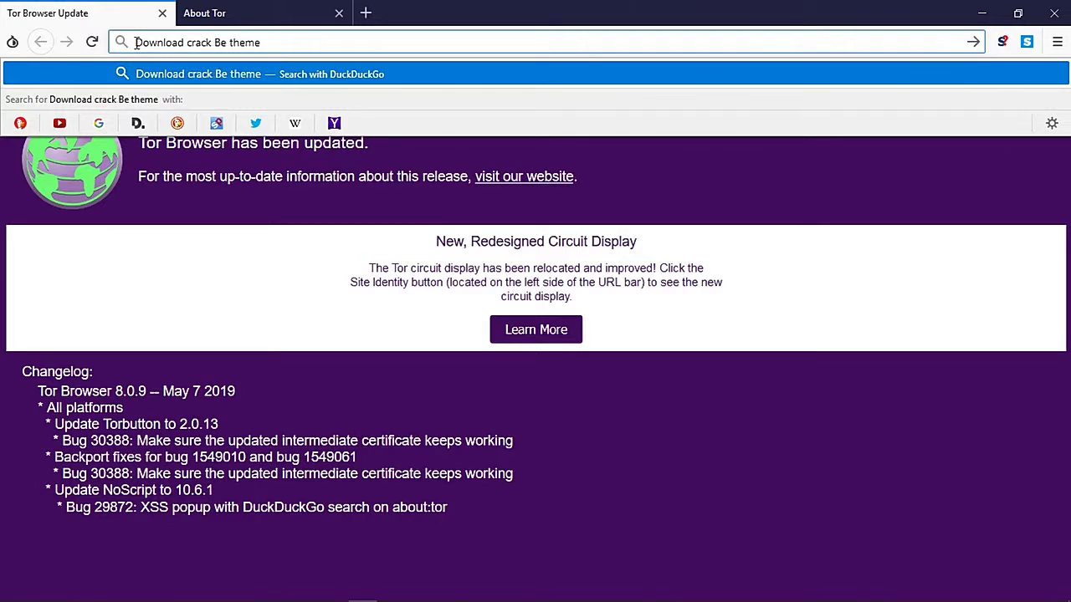
type("ed")
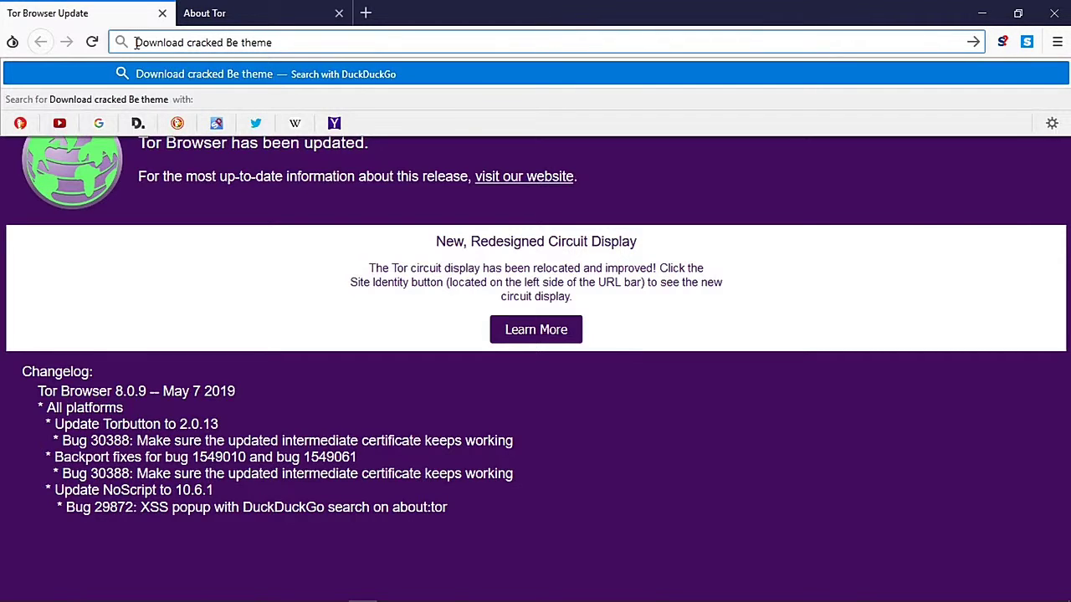
key("Escape")
left_click(137, 42)
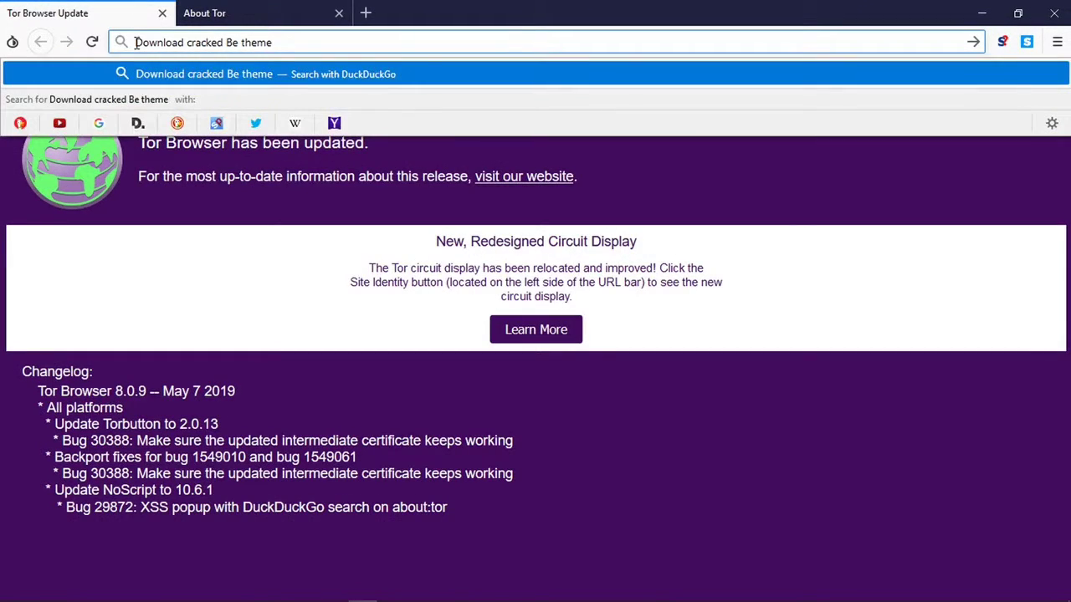
type("free")
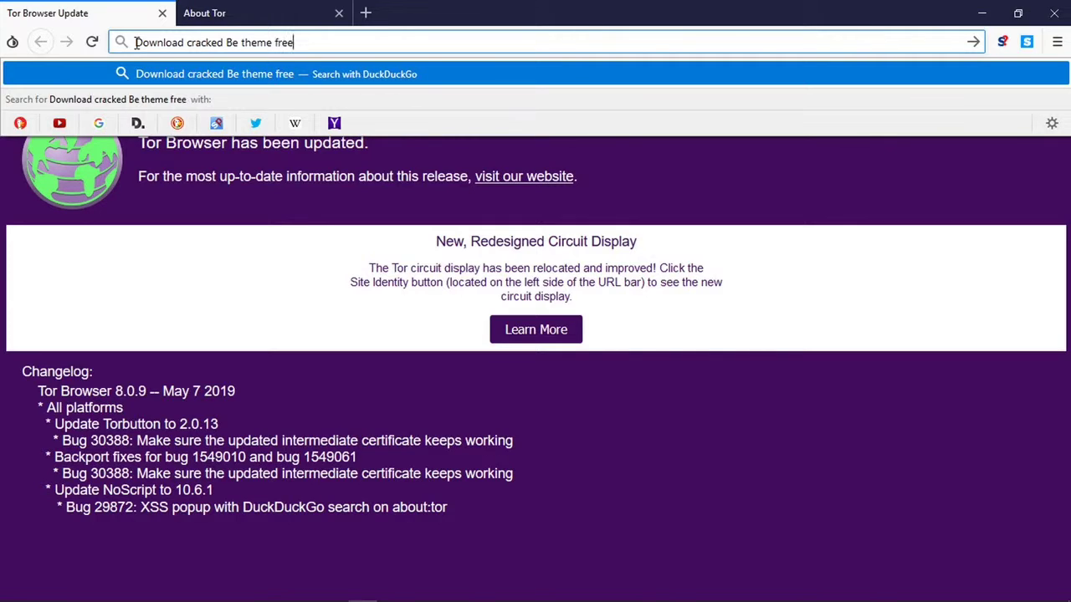
key("Return")
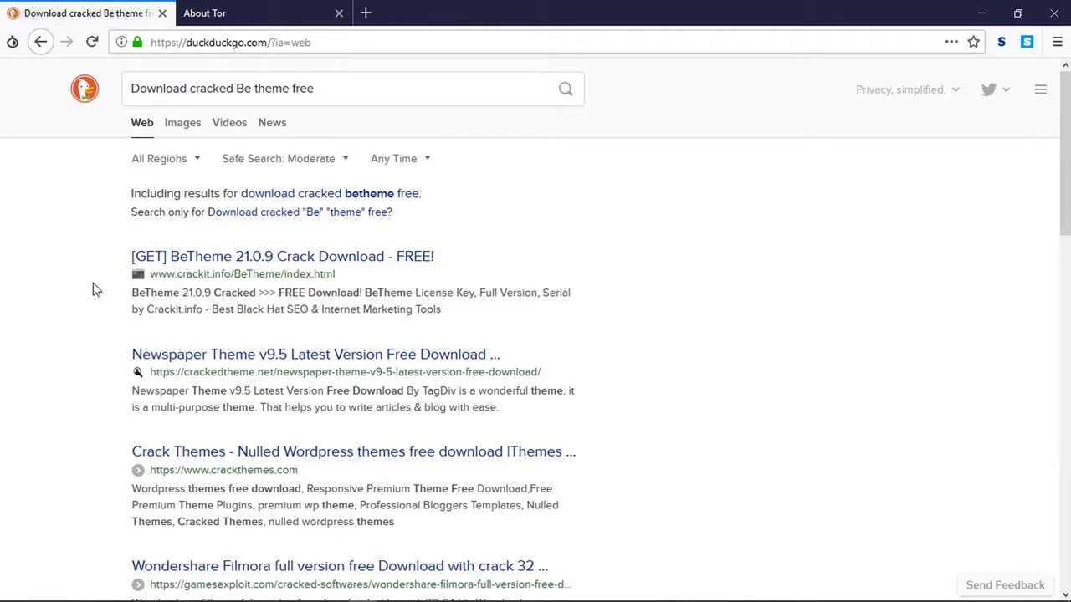
Step: Open the BeTheme 21.0.9 crack result, try its download, then return to DuckDuckGo
left_click(352, 258)
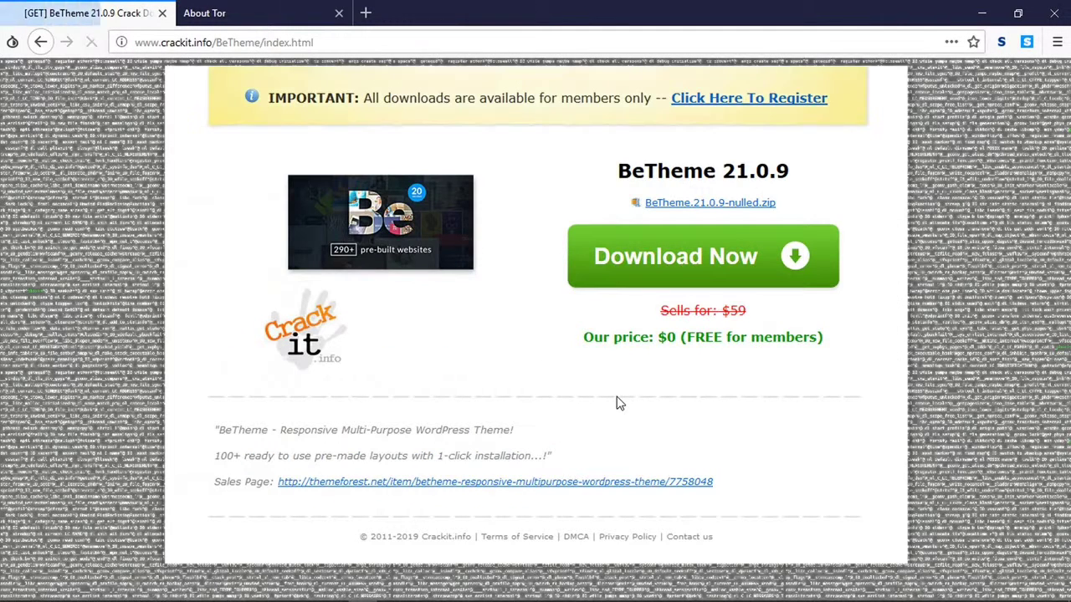
left_click(681, 262)
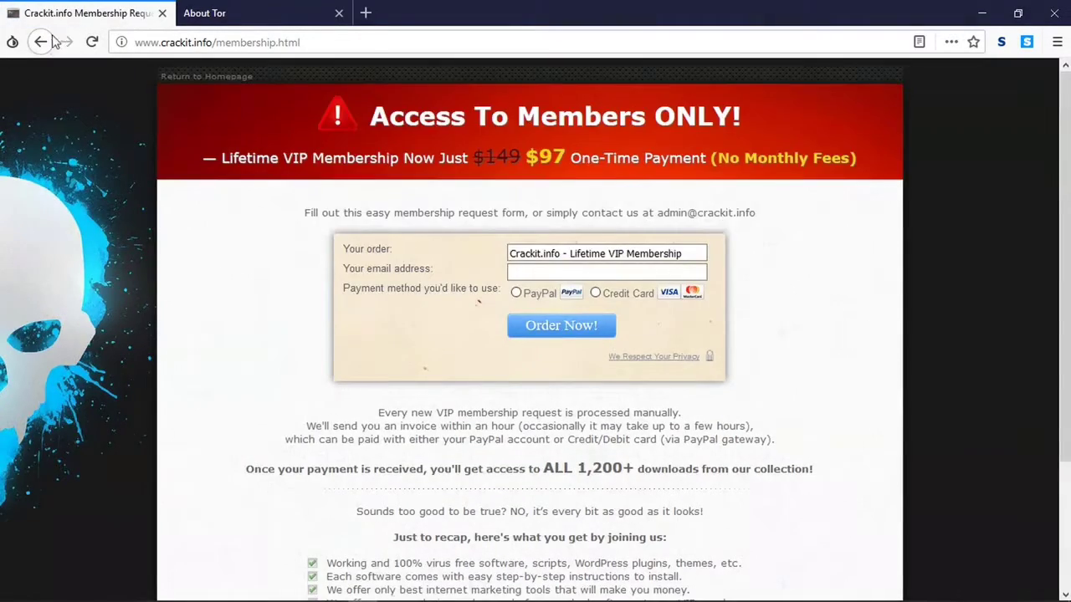
left_click(41, 42)
left_click(42, 42)
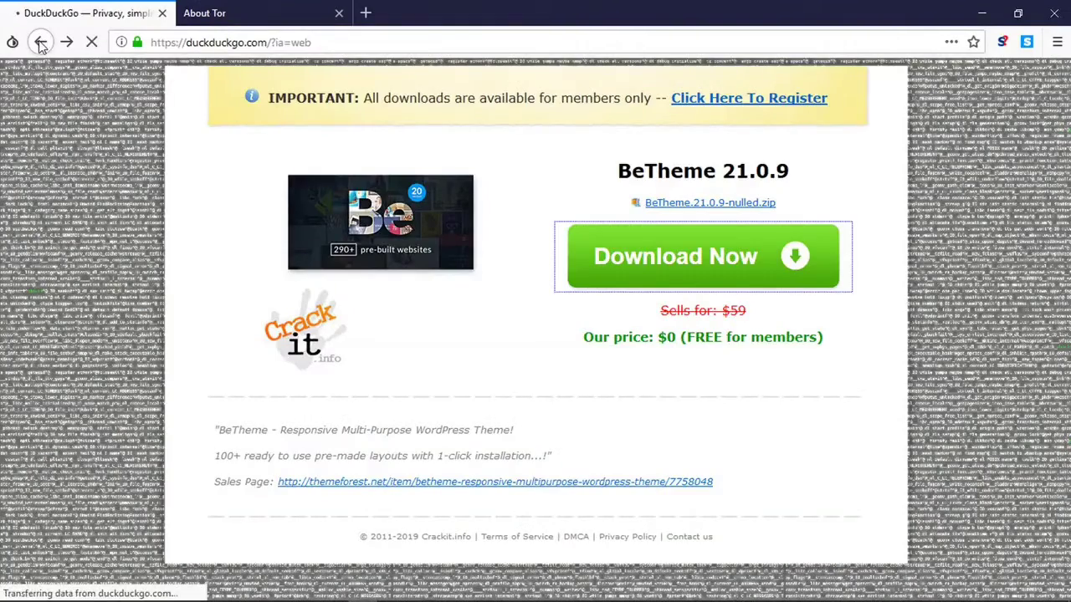
left_click(66, 42)
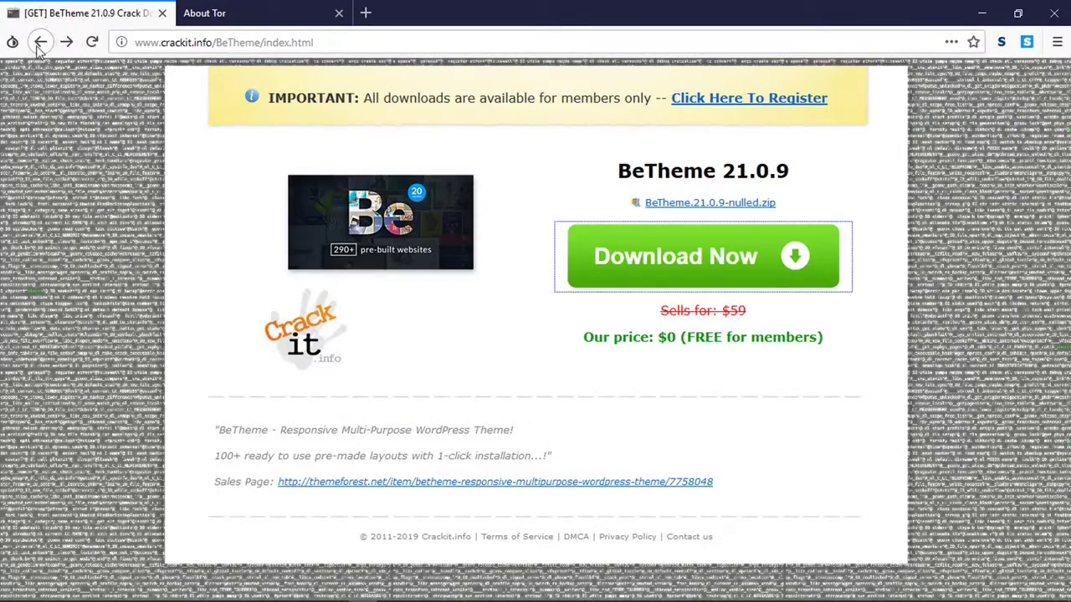
left_click(41, 42)
Step: Enter and copy the query 'download cracked be theme free', then reveal Notepad
type("dow")
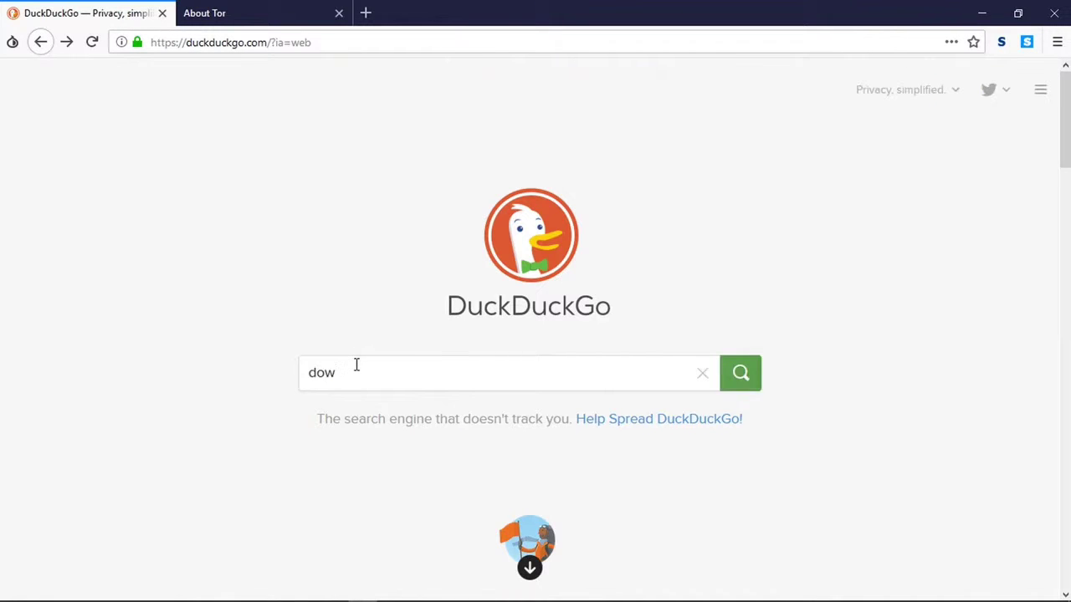
type("nload cra")
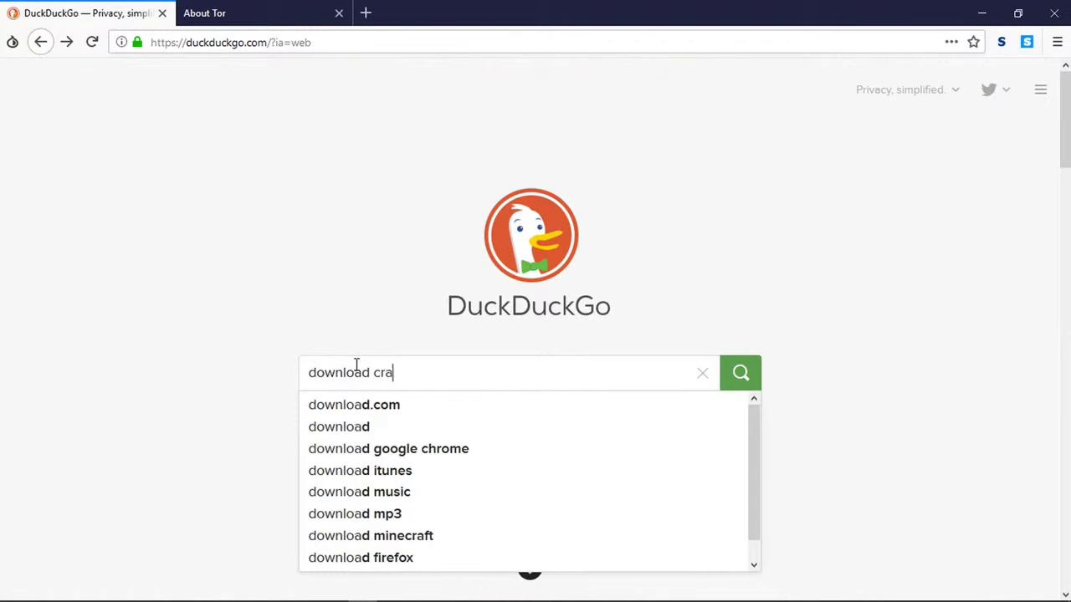
type("cked be theme free")
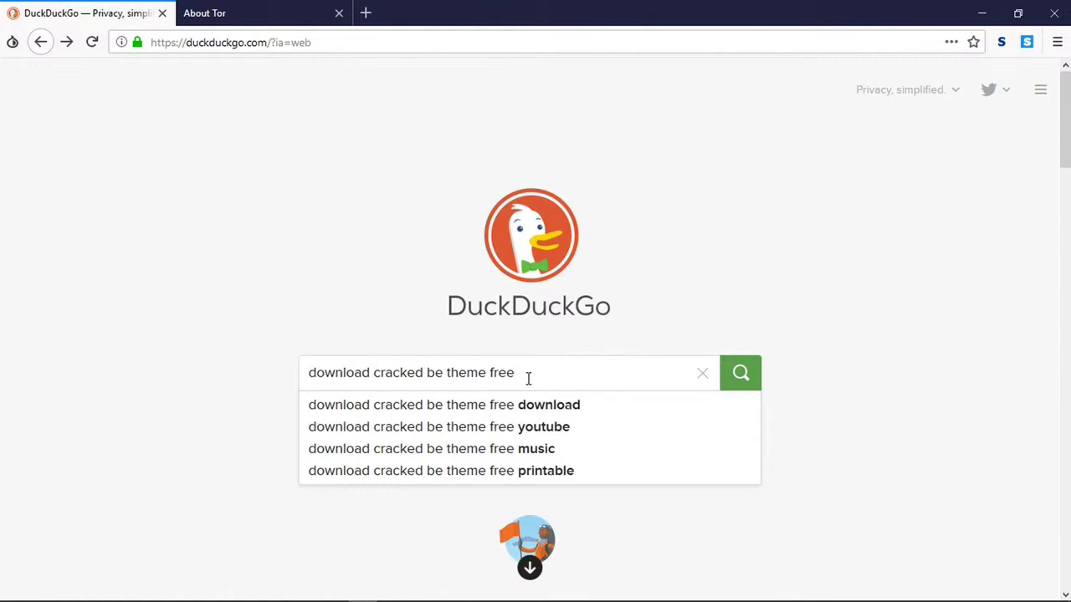
left_click_drag(528, 377, 244, 387)
key("ctrl+c")
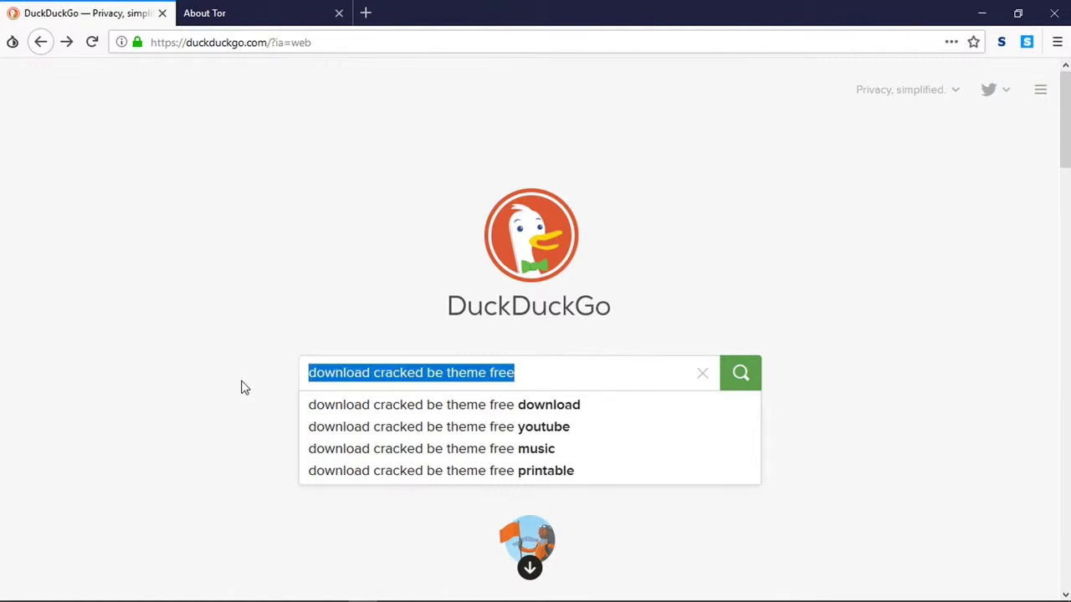
key("super+Down")
left_click(348, 596)
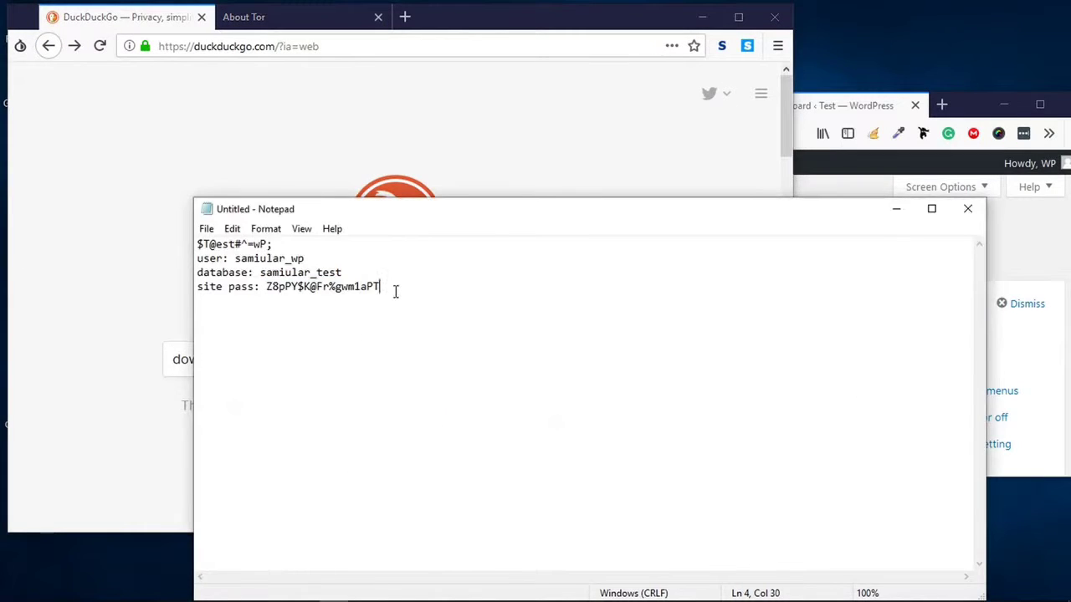
Step: Paste the query into the notes and run the DuckDuckGo search
key("ctrl+v")
left_click(112, 243)
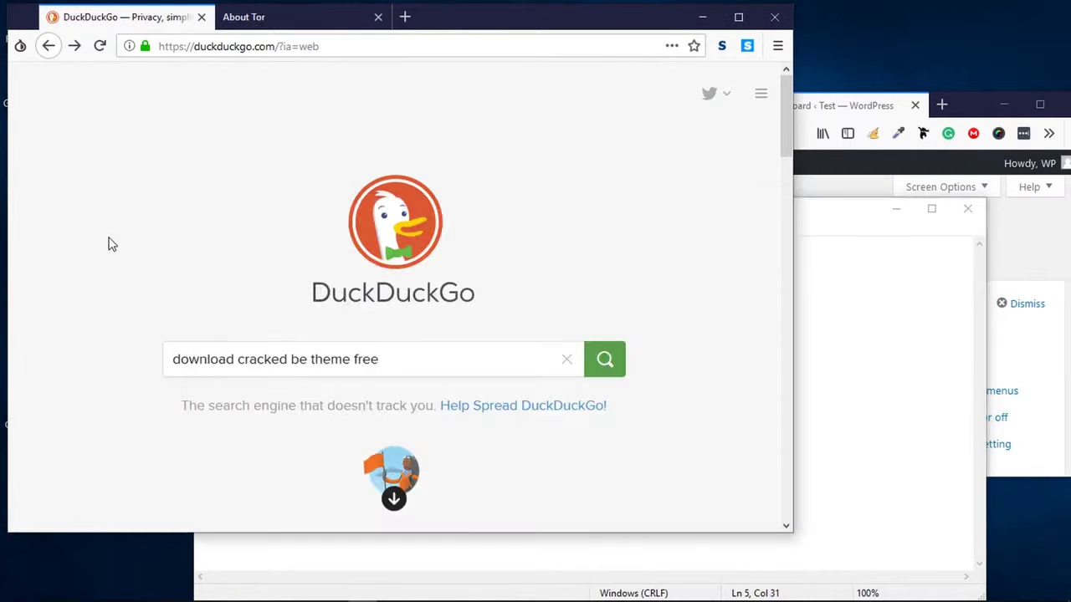
left_click(617, 363)
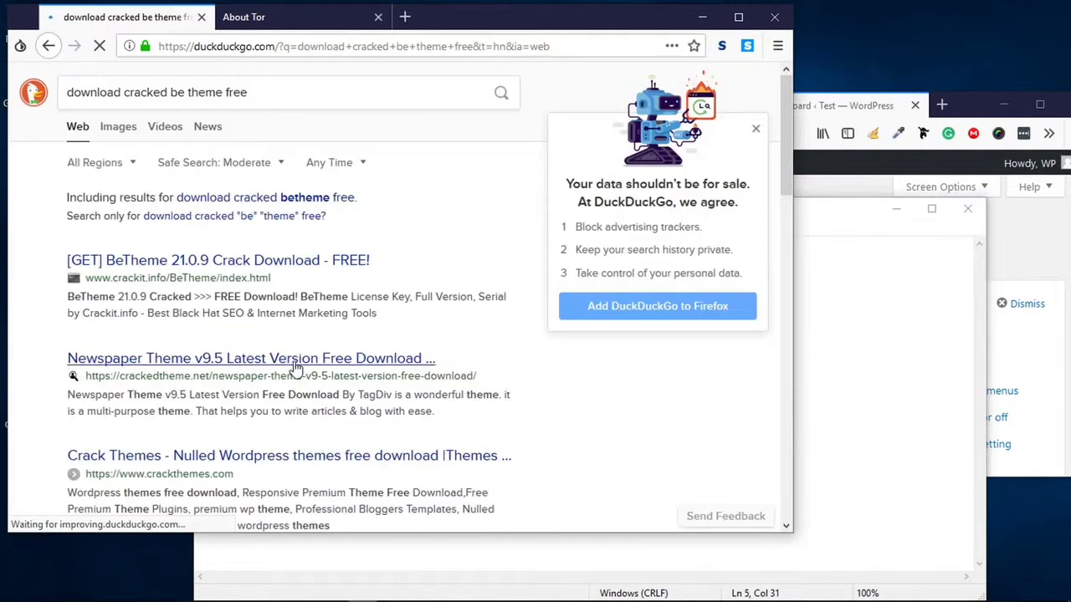
scroll(319, 414, "down", 2)
scroll(319, 419, "down", 10)
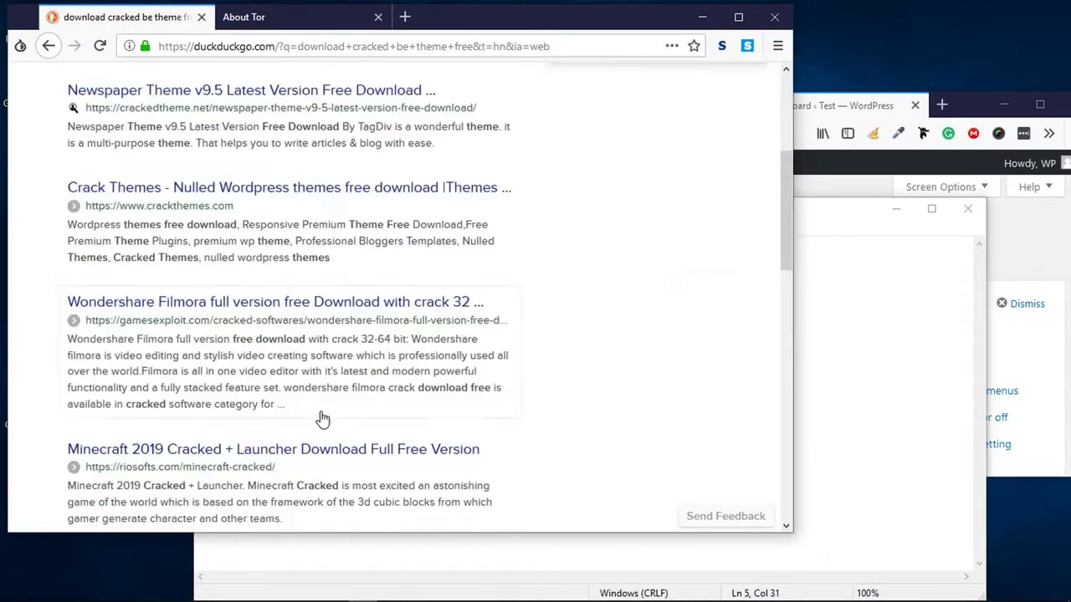
scroll(293, 380, "up", 10)
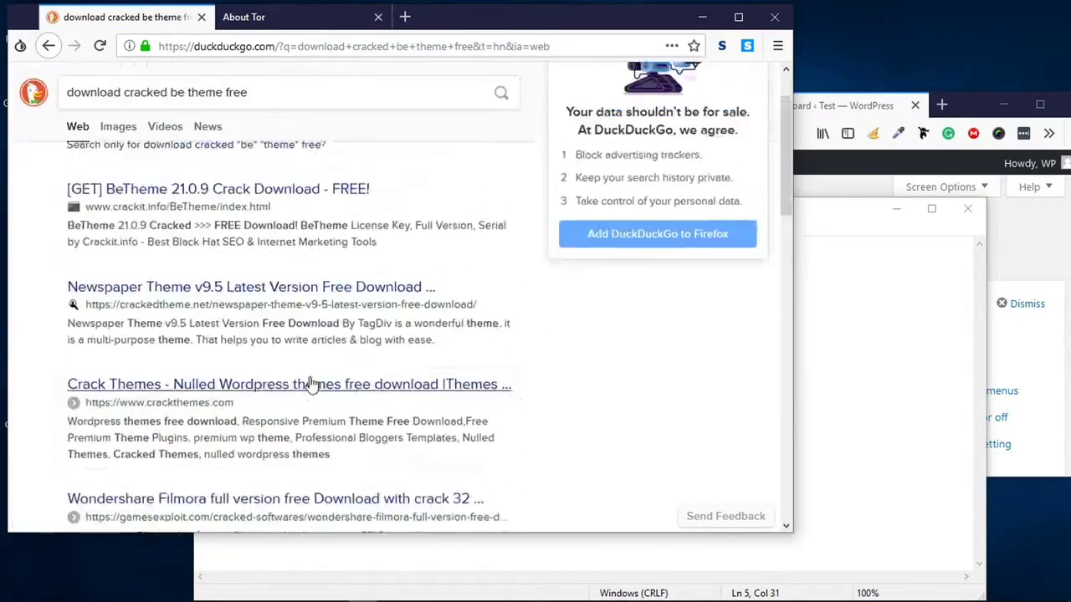
scroll(310, 382, "down", 10)
scroll(315, 383, "up", 10)
scroll(318, 380, "down", 10)
scroll(323, 380, "down", 6)
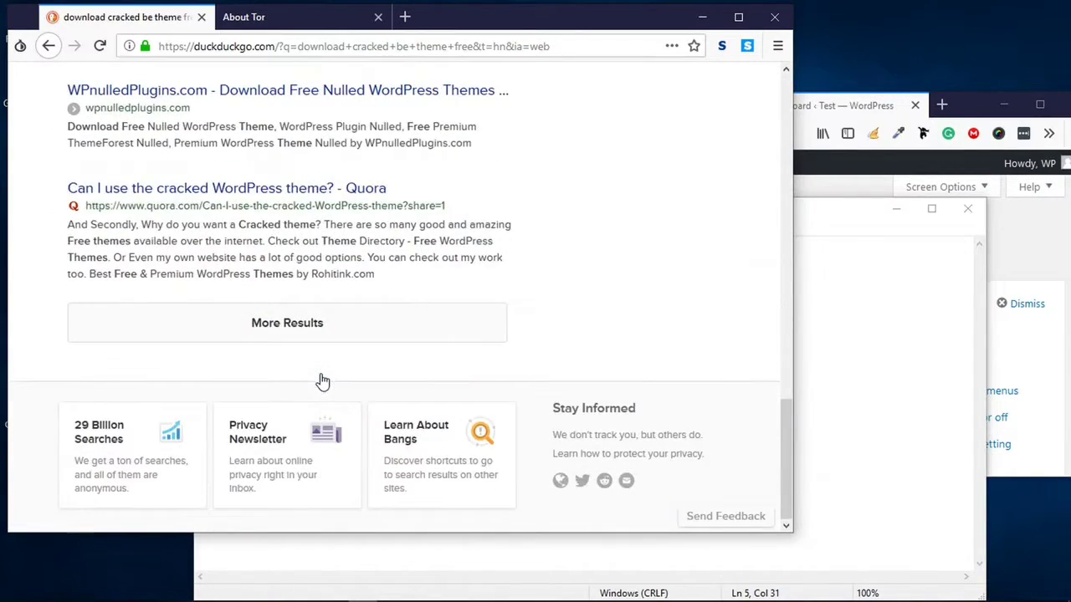
scroll(324, 378, "up", 15)
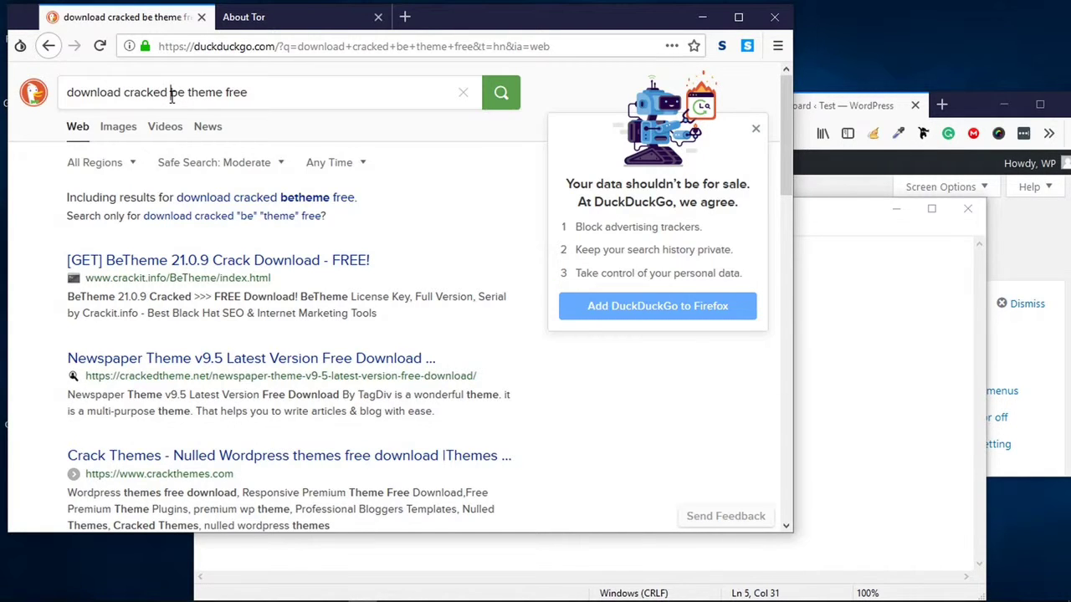
Step: Search 'download cracked wordPress be theme free' and open the Crack Themes result
left_click(170, 94)
type("wordPress")
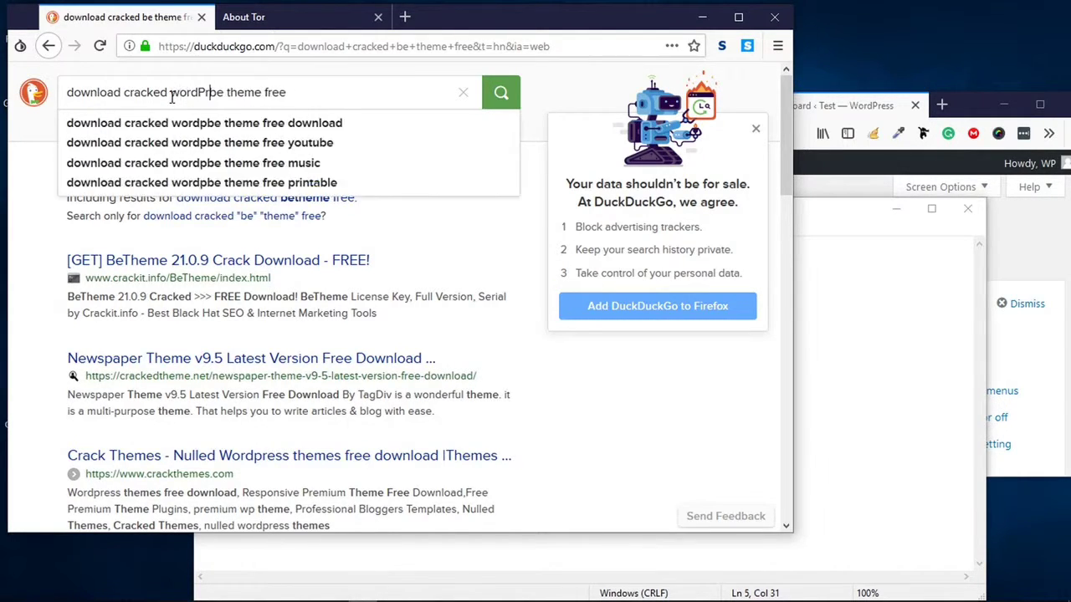
key("Return")
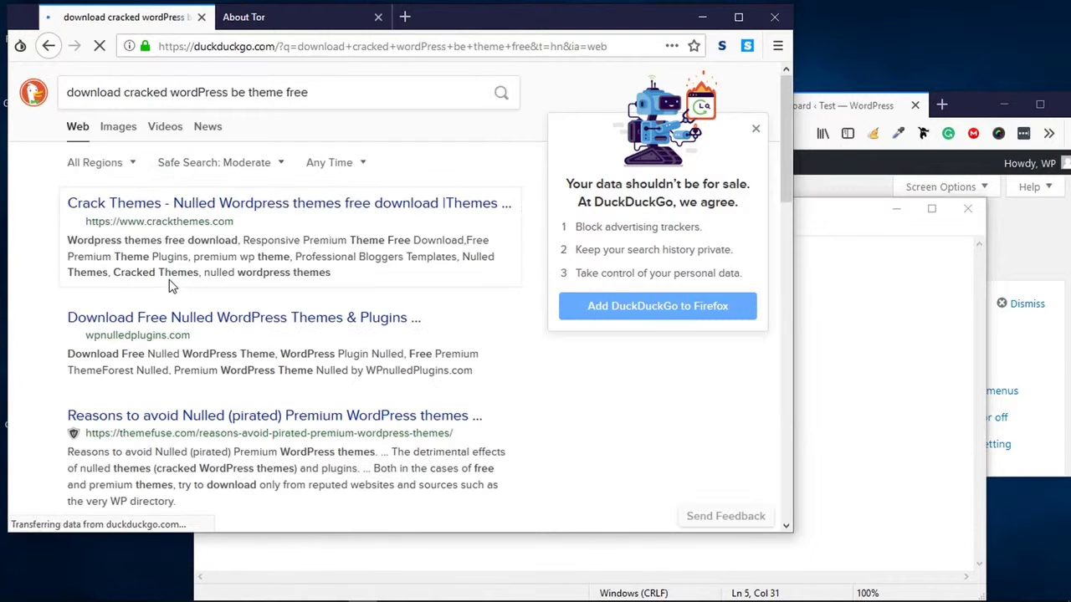
left_click(214, 220)
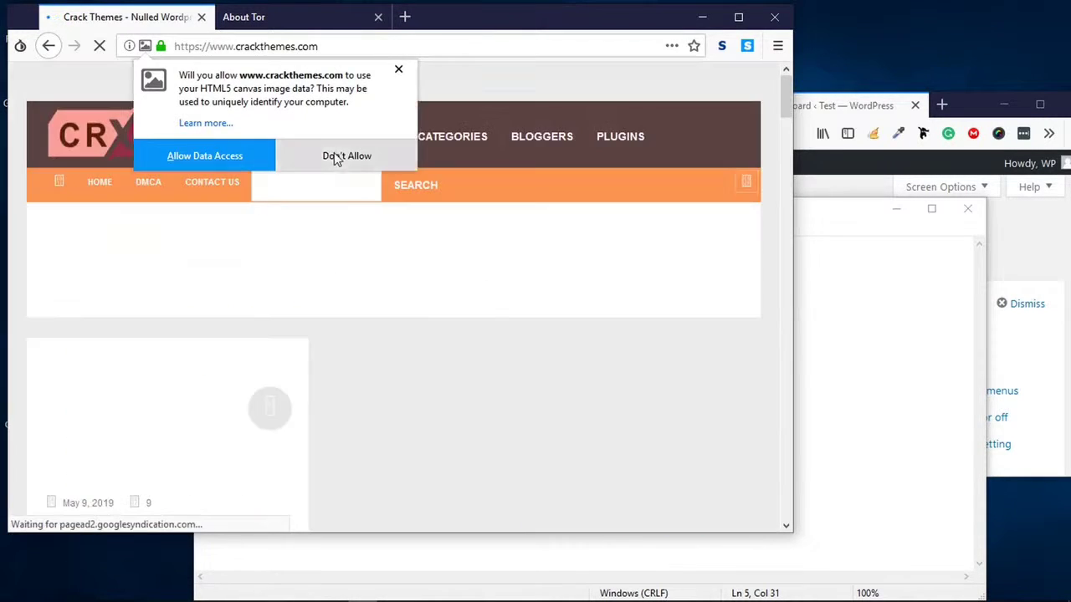
Step: Decline the site's canvas data request and maximize the browser window
left_click(339, 156)
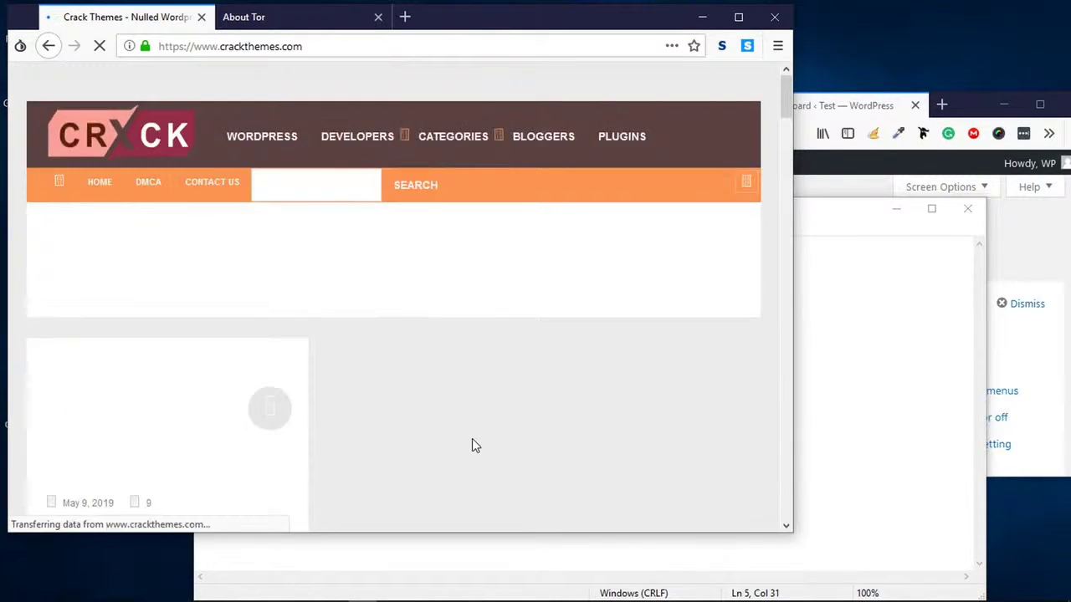
scroll(472, 440, "down", 5)
left_click(738, 17)
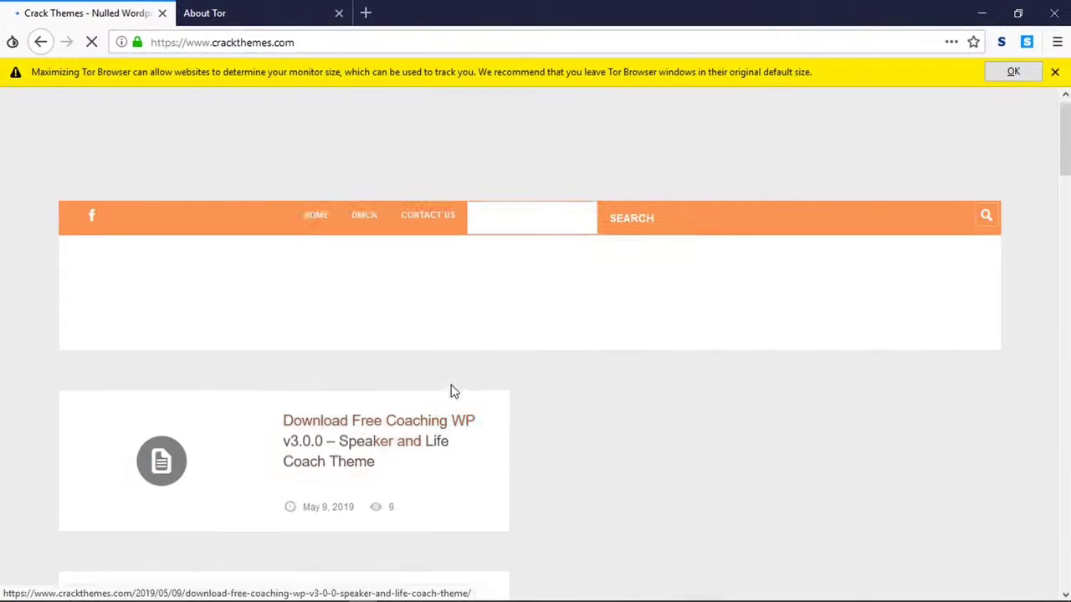
scroll(443, 492, "down", 5)
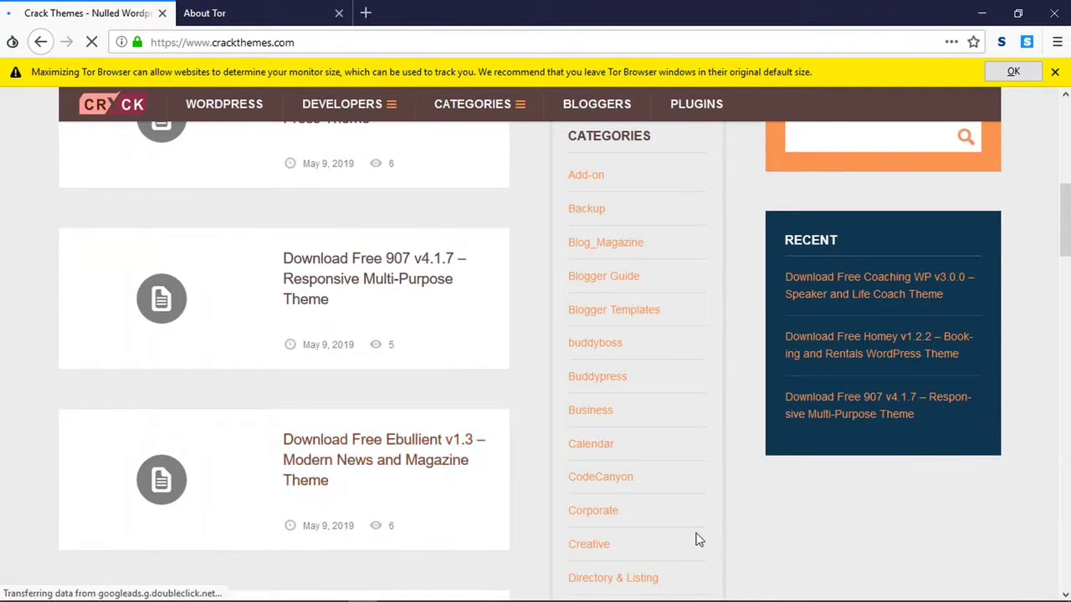
scroll(695, 539, "up", 6)
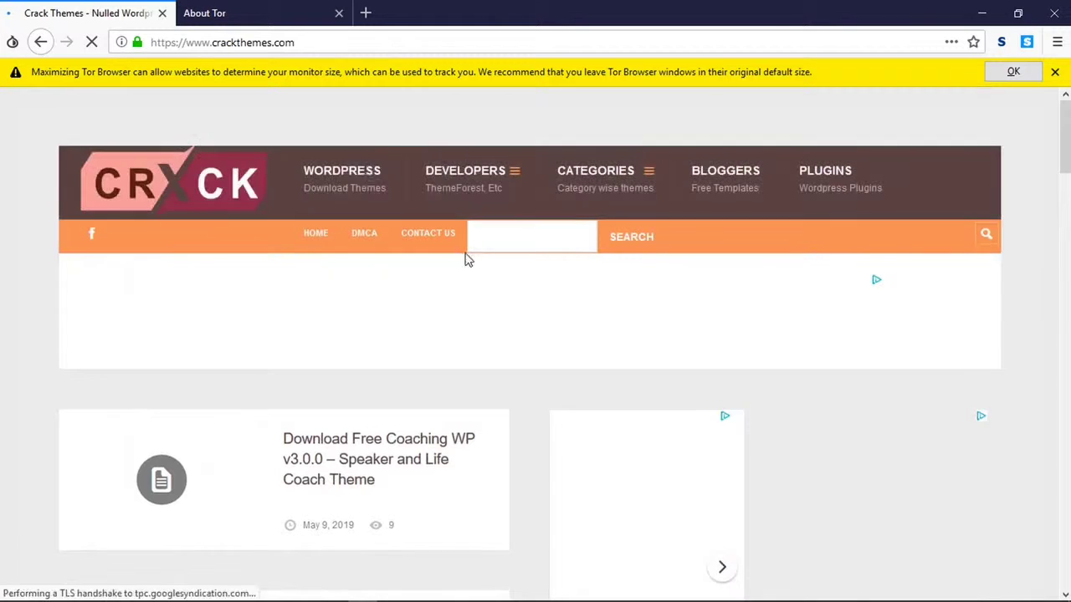
Step: Search crackthemes for 'Be theme' and browse down to the BeTheme v21.1.9 post
left_click(508, 238)
type("Be")
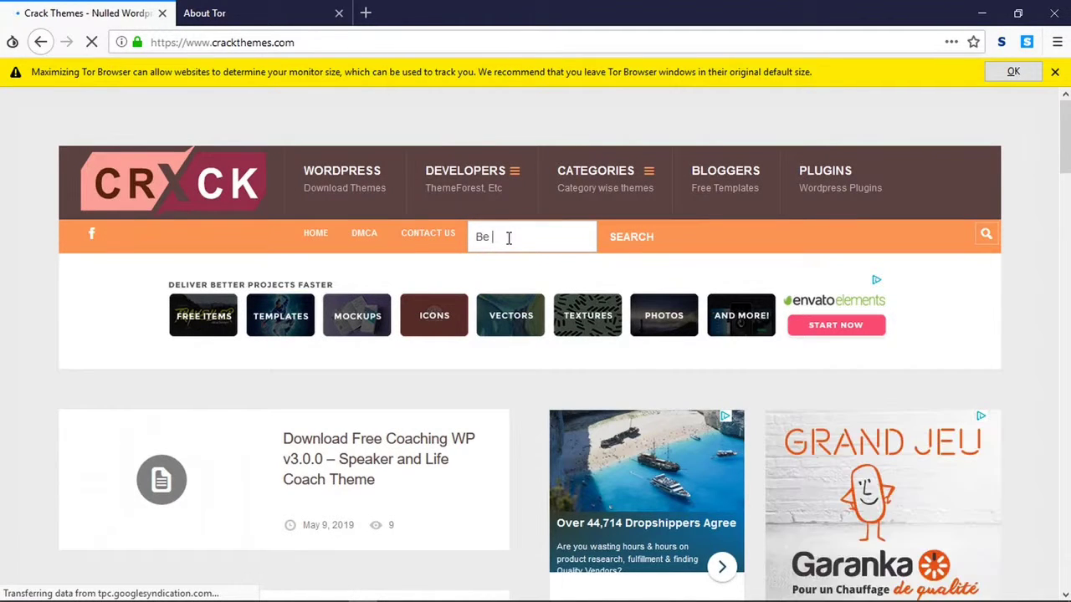
type(" theme")
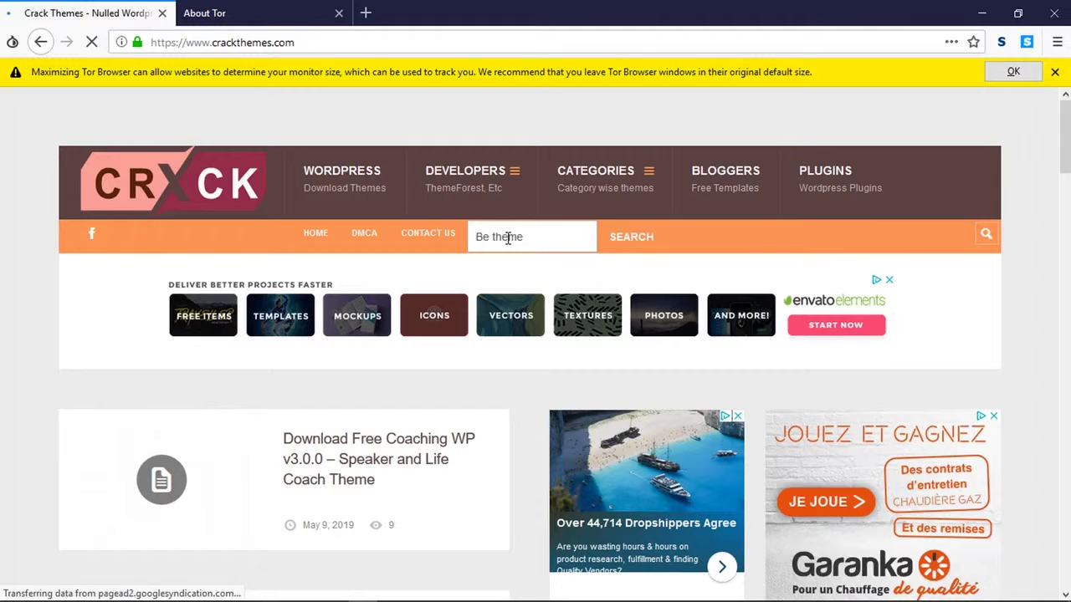
scroll(661, 435, "down", 15)
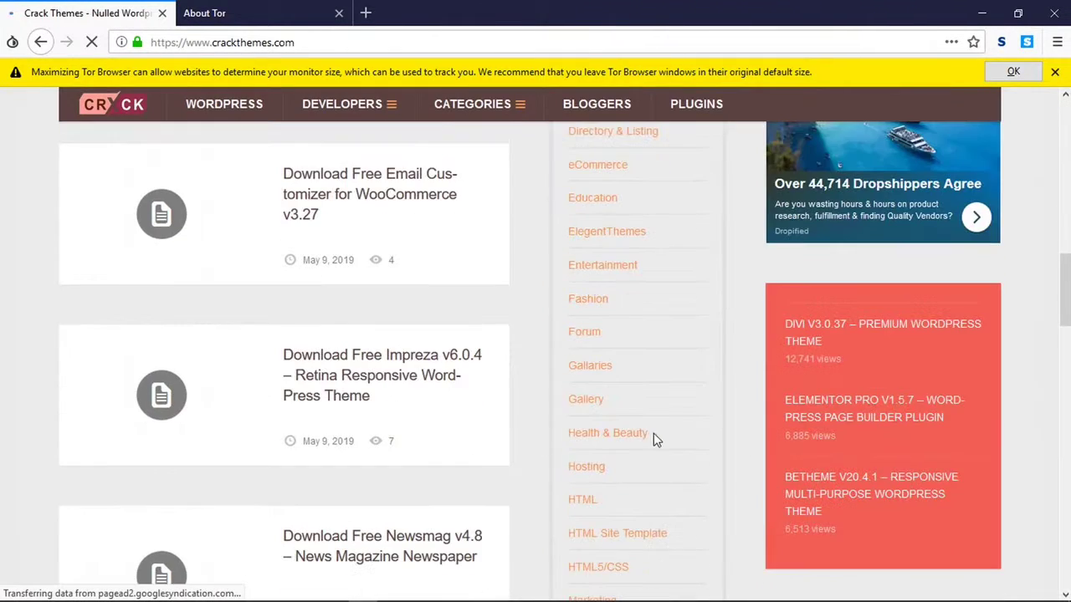
scroll(469, 440, "down", 7)
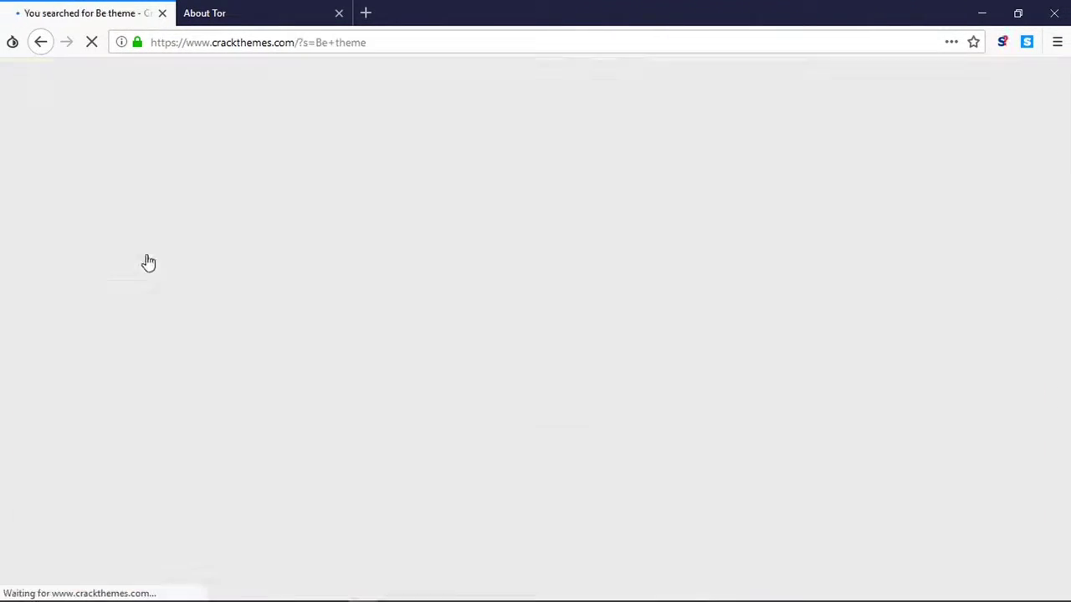
scroll(402, 363, "down", 1)
scroll(402, 363, "down", 10)
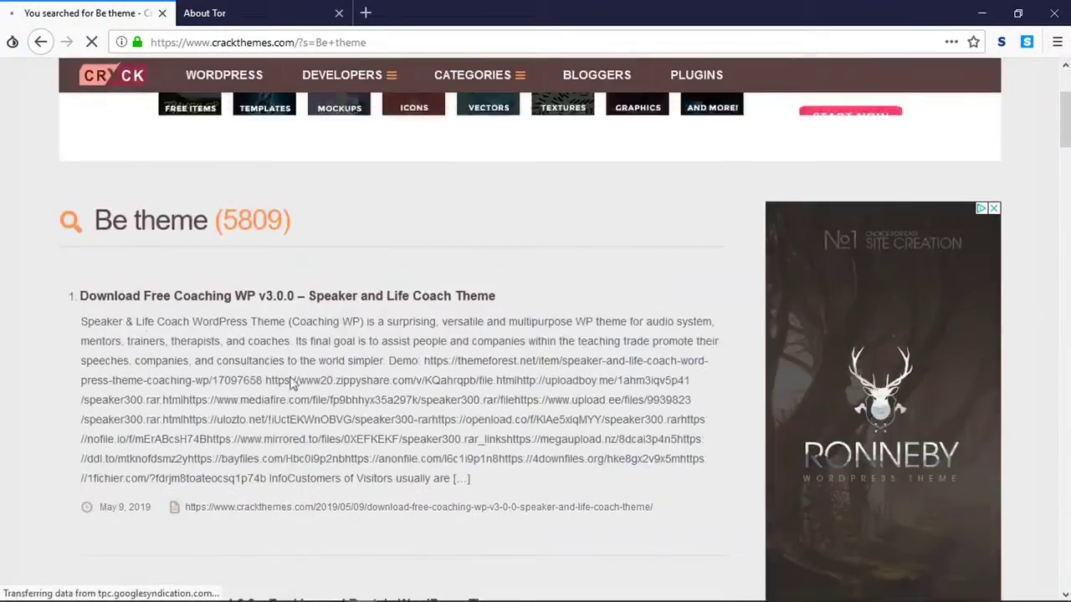
scroll(446, 486, "down", 5)
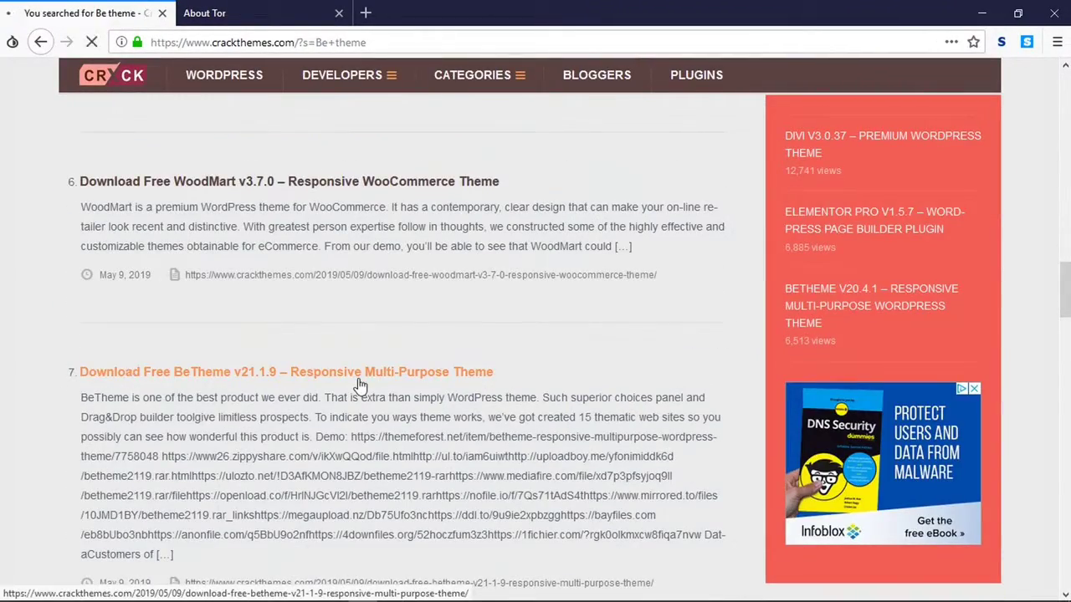
scroll(335, 385, "down", 5)
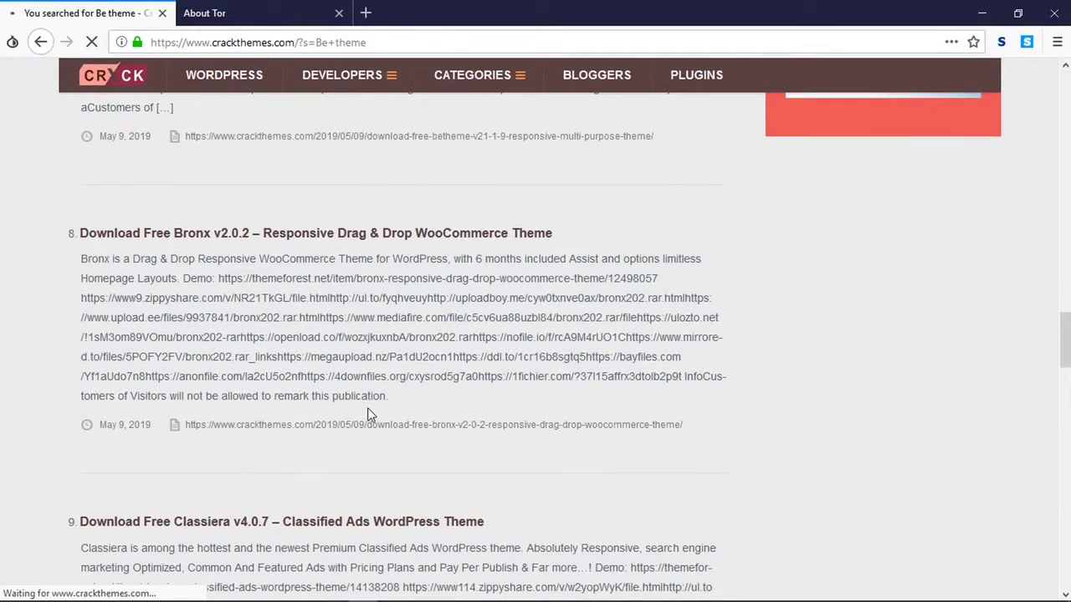
scroll(370, 415, "down", 5)
scroll(371, 410, "down", 5)
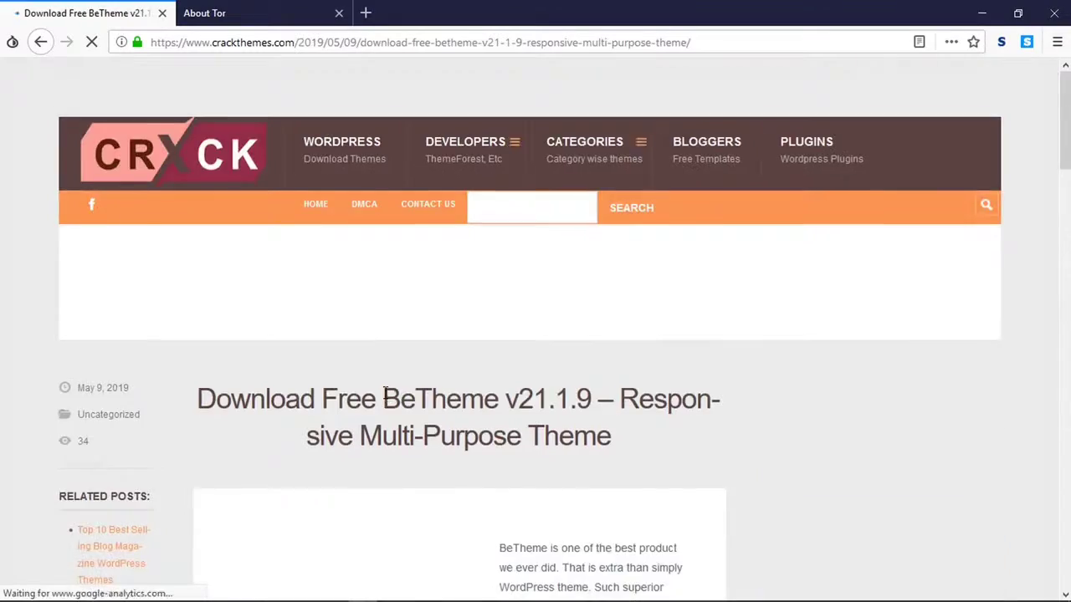
Step: Load the zippyshare mirror link from the Crack Themes post in the About Tor tab
scroll(370, 406, "down", 4)
scroll(371, 411, "down", 2)
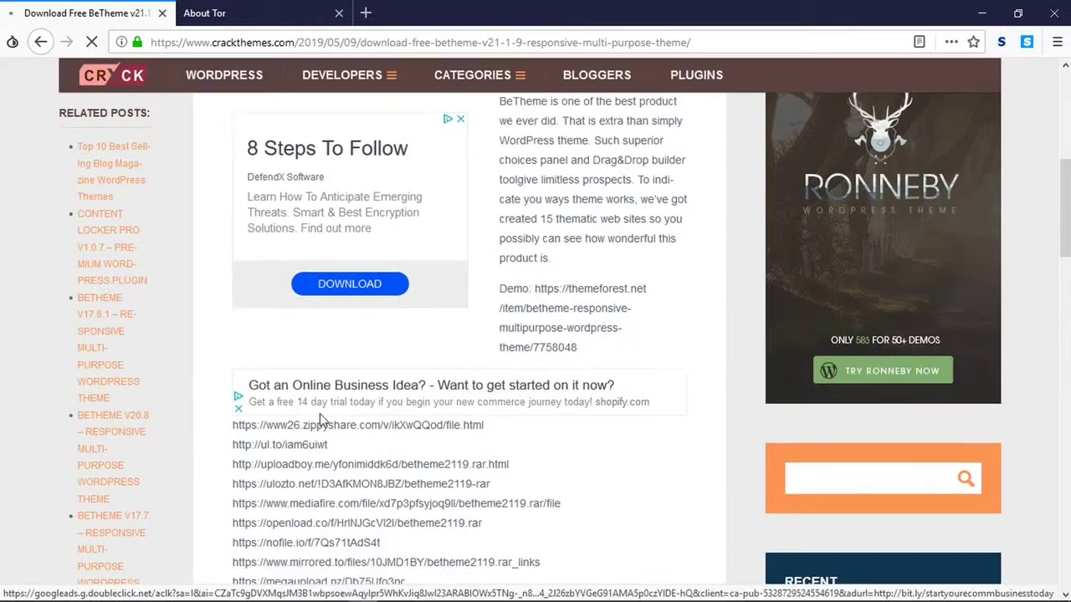
scroll(292, 440, "down", 3)
scroll(398, 500, "up", 4)
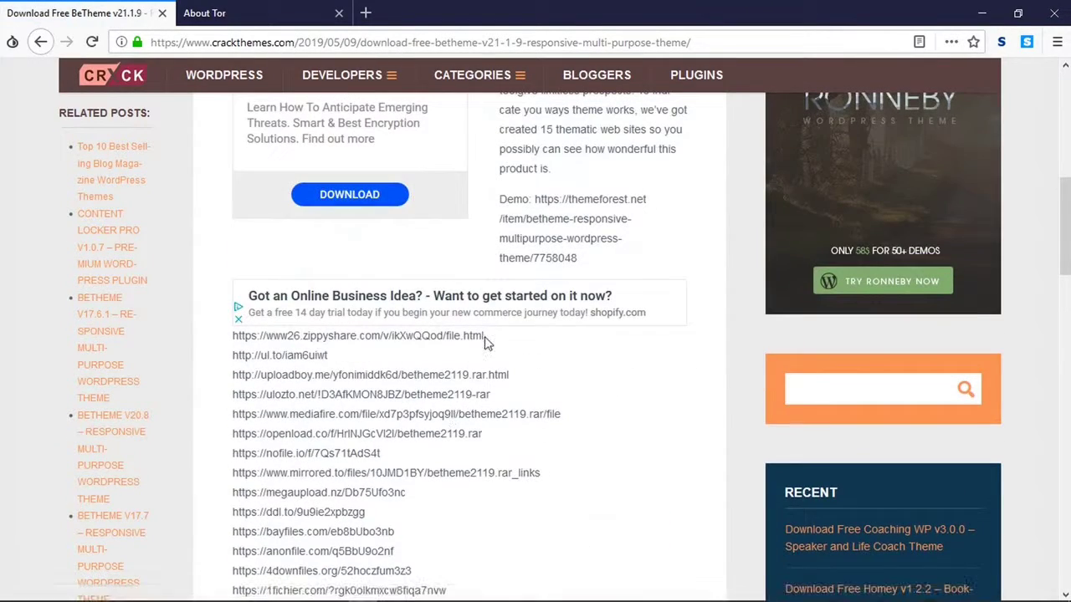
left_click_drag(483, 338, 256, 333)
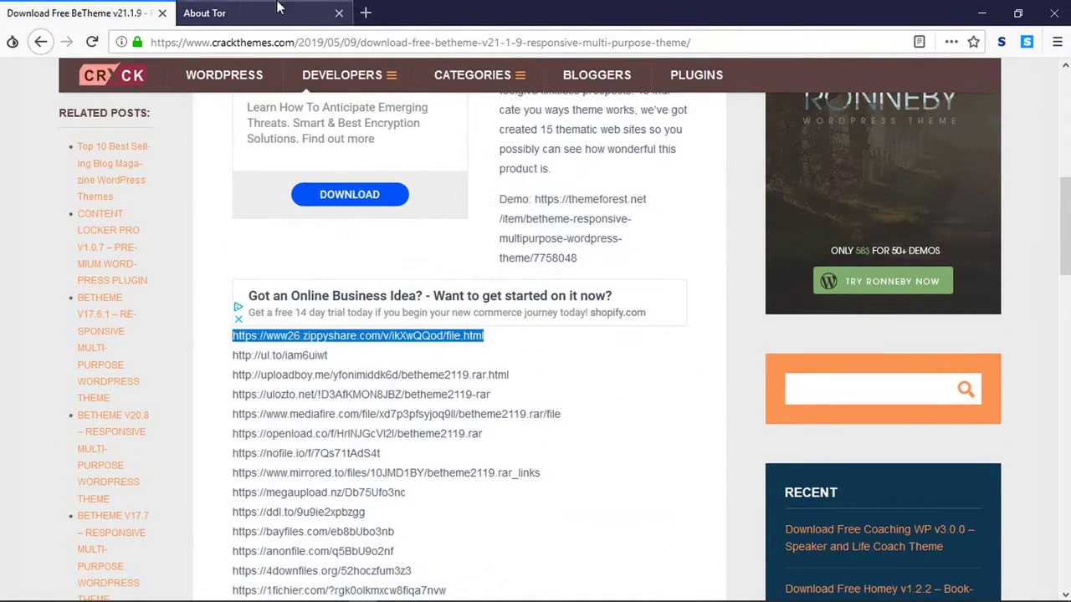
left_click(251, 12)
type("https://www26.zippyshare.com/v/ikXwQQod/file.html")
key("Return")
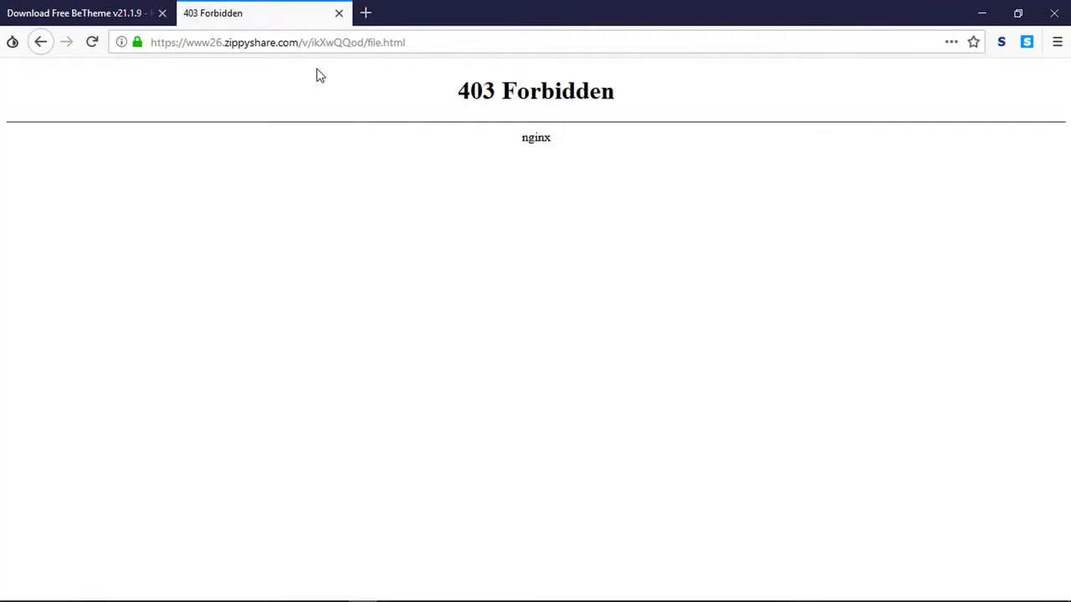
Step: Replace the 403 Forbidden page's address with the ul.to mirror link
left_click(51, 13)
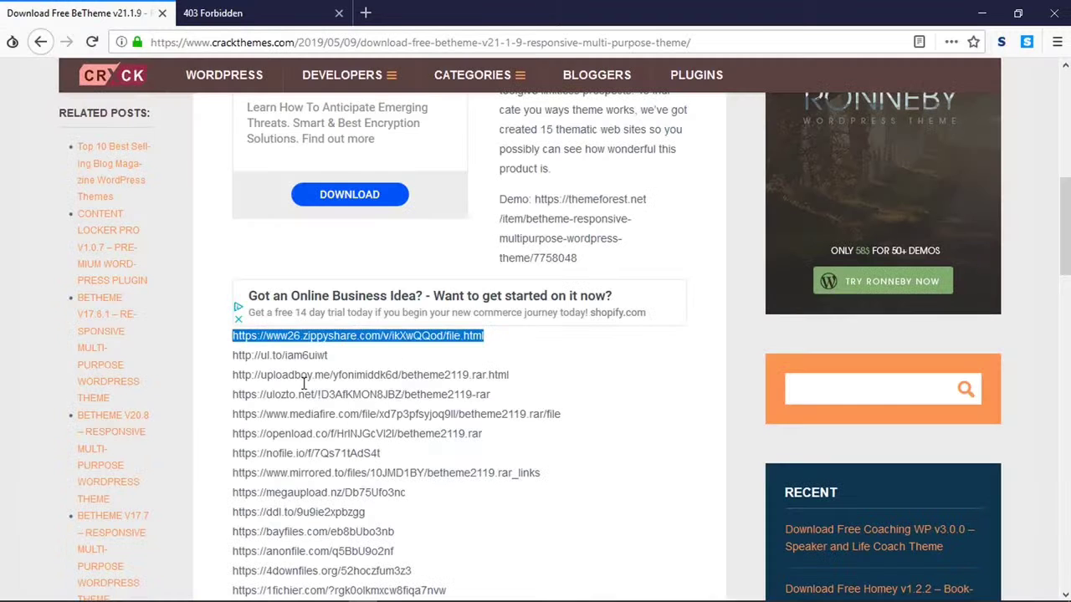
left_click_drag(329, 356, 220, 356)
key("ctrl+c")
left_click(251, 12)
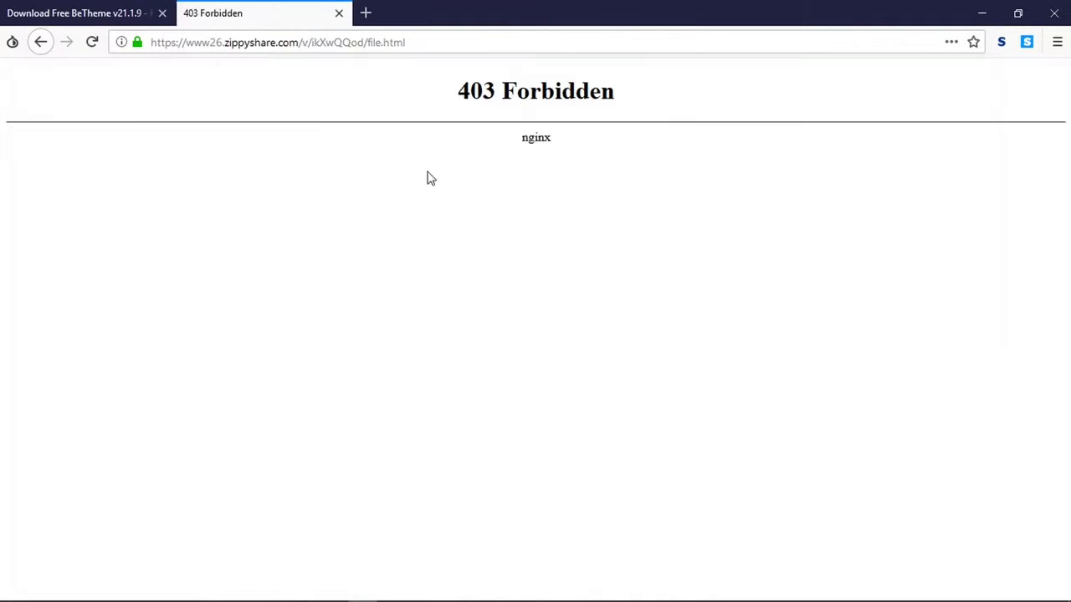
left_click_drag(406, 42, 3, 72)
key("ctrl+v")
Step: Open the UploadBoy mirror link in a new tab
left_click(105, 9)
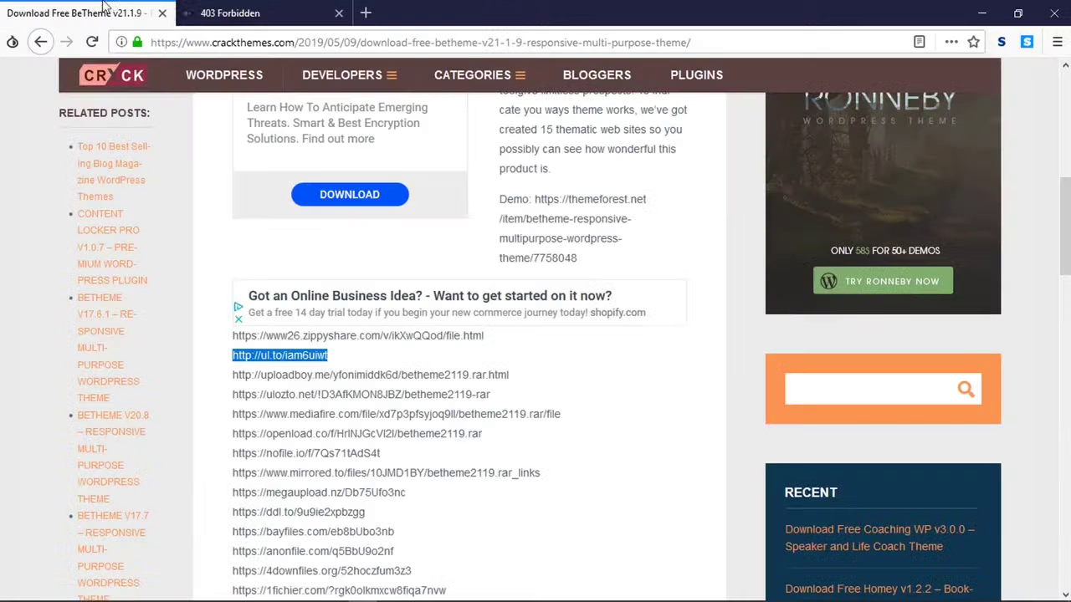
left_click_drag(507, 376, 228, 377)
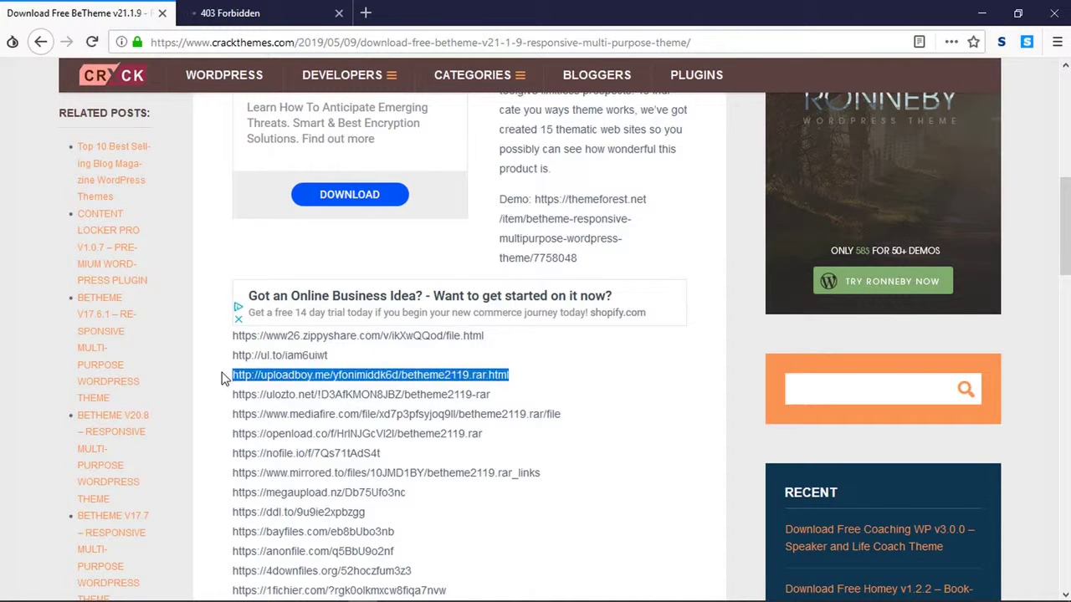
left_click(261, 8)
left_click(368, 13)
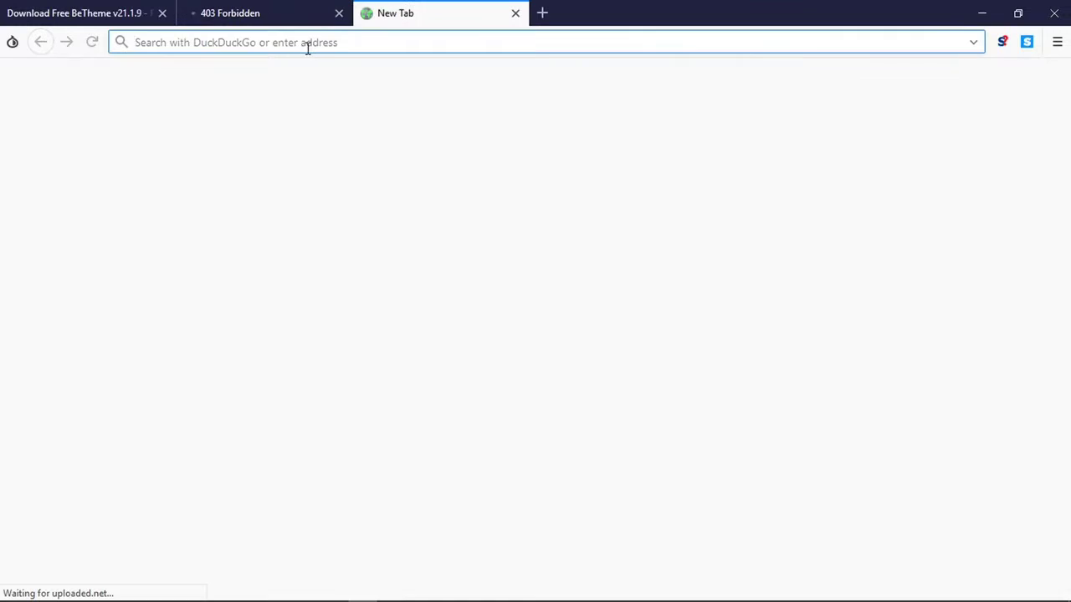
key("ctrl+v")
key("Return")
left_click(260, 12)
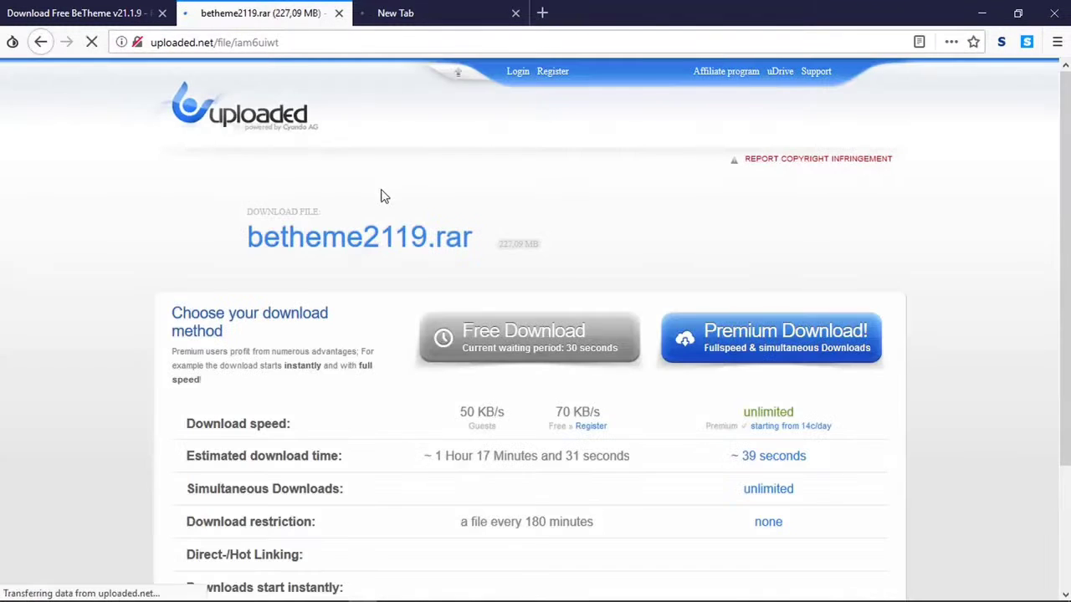
Step: Close the duplicate Register tab and start uploaded.net's free download countdown for betheme2119.rar
scroll(501, 545, "down", 2)
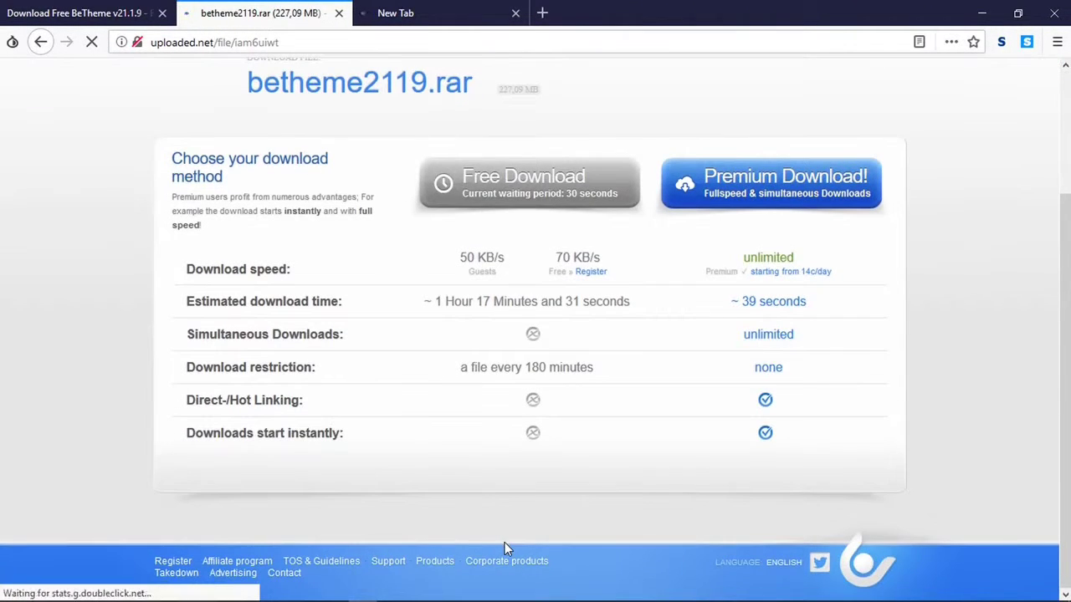
scroll(613, 463, "up", 2)
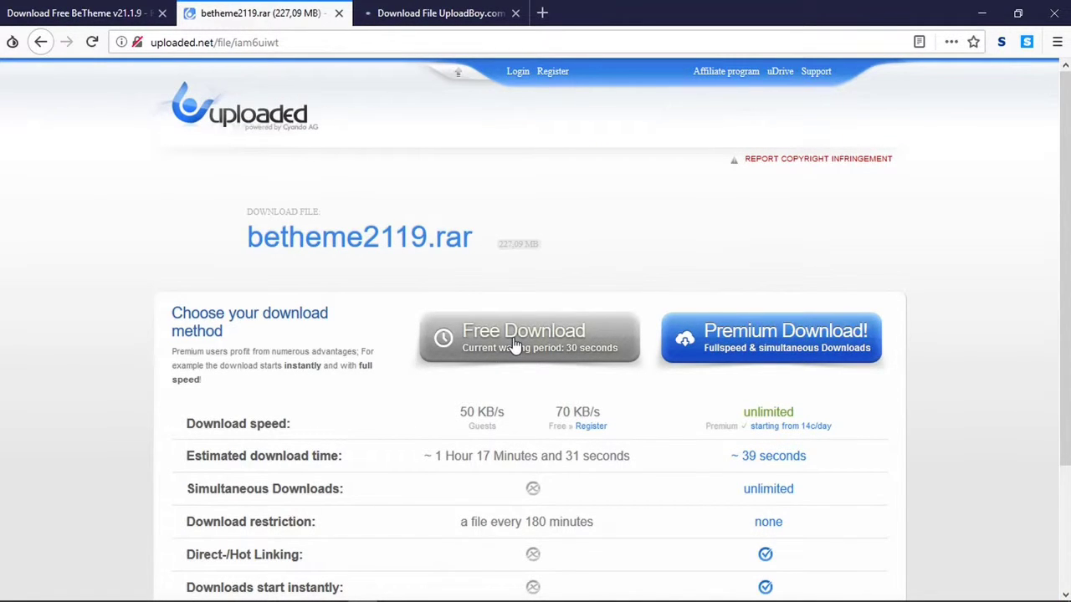
scroll(513, 347, "down", 2)
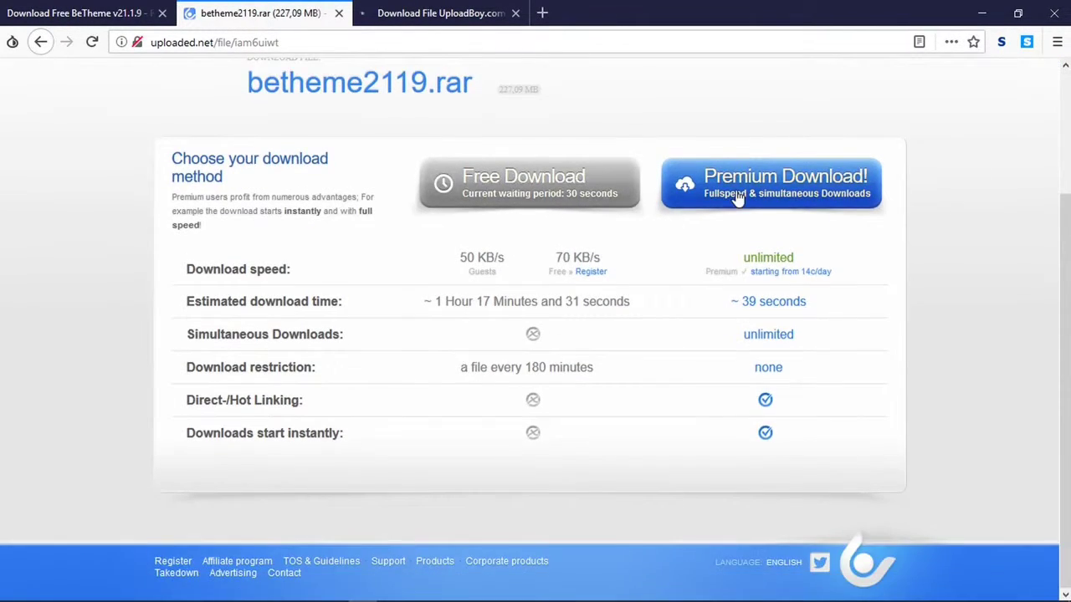
left_click(689, 181)
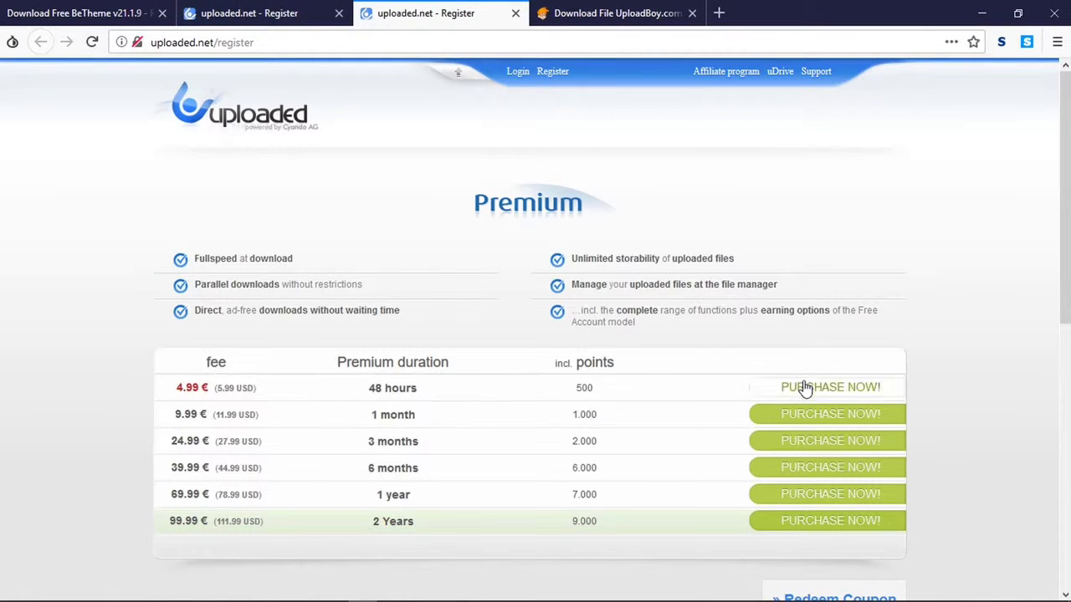
left_click(194, 7)
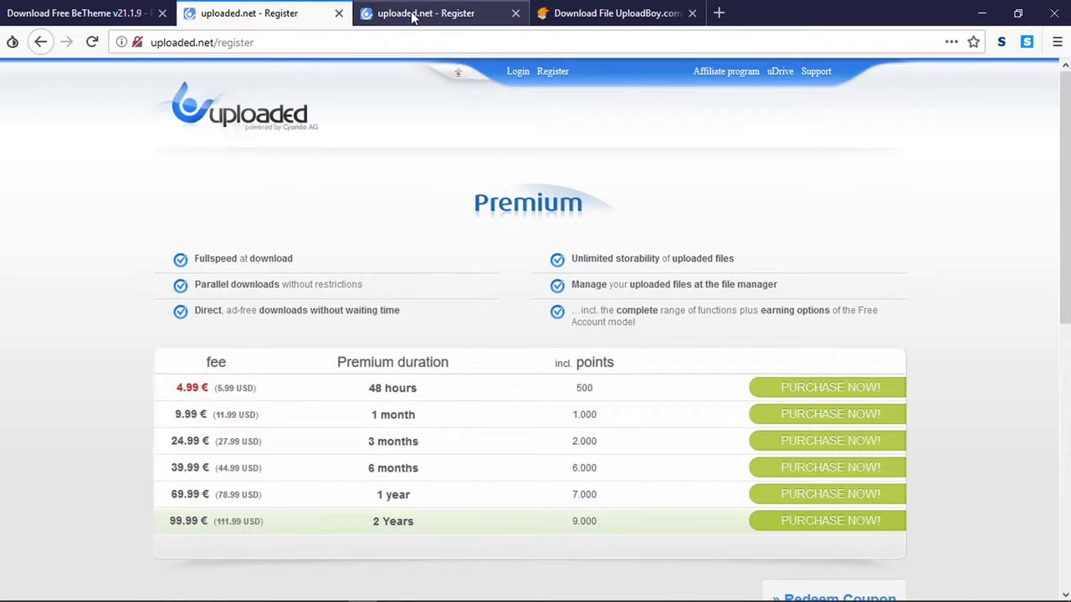
left_click(516, 13)
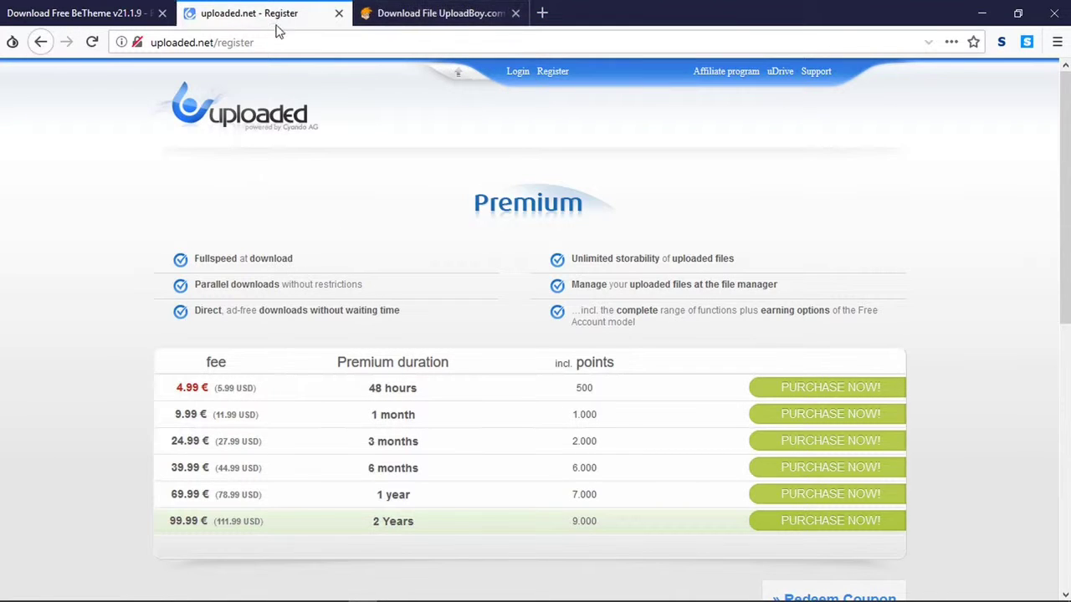
left_click(93, 42)
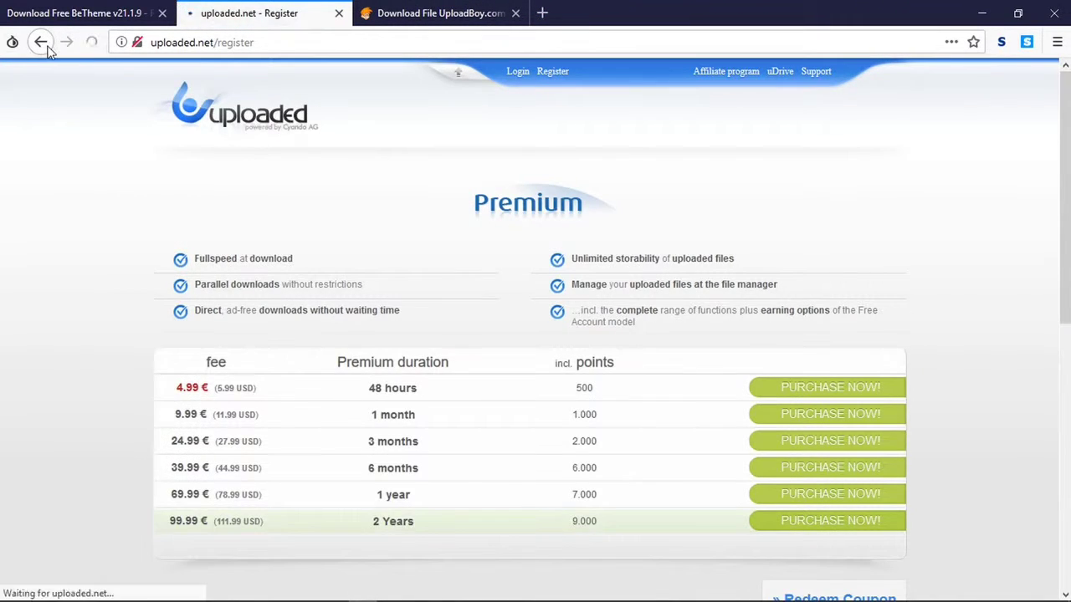
left_click(42, 44)
left_click(485, 188)
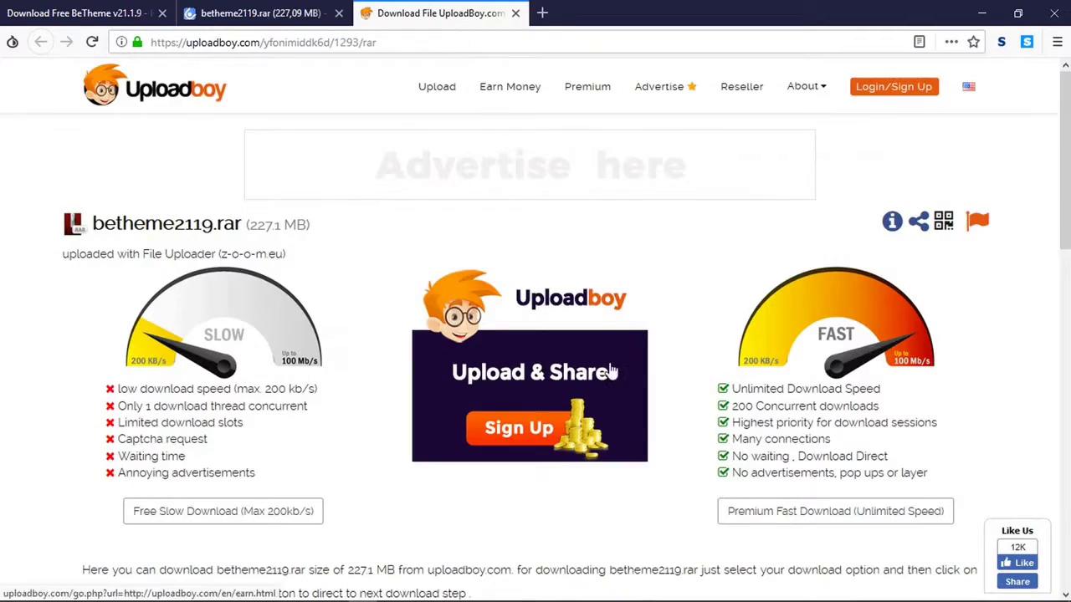
Step: Confirm the uploaded.net countdown is running, then select the mediafire mirror link
scroll(673, 495, "down", 10)
scroll(675, 493, "up", 10)
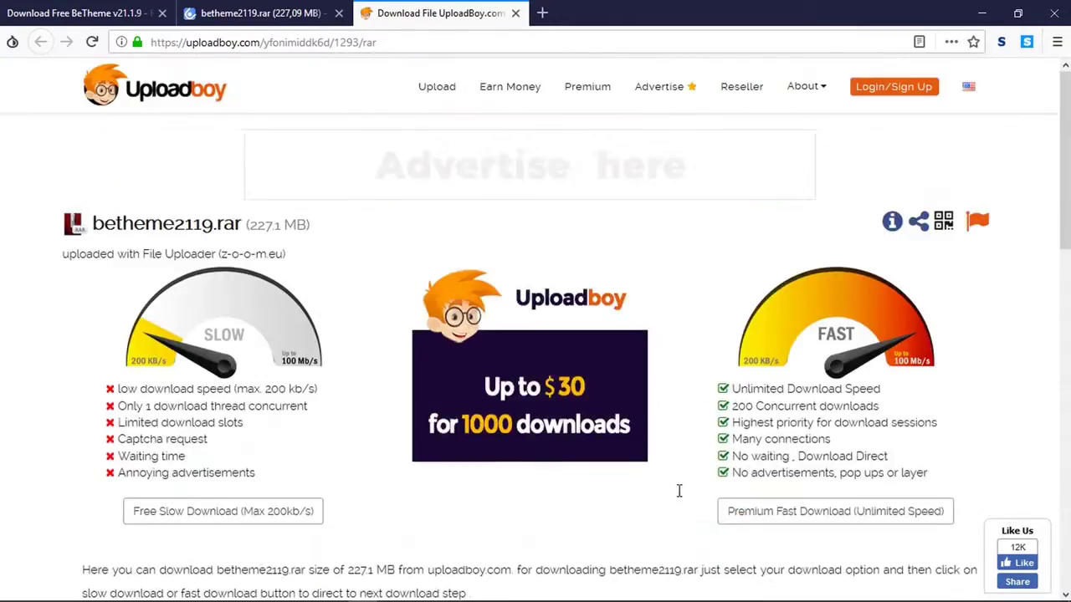
left_click(251, 10)
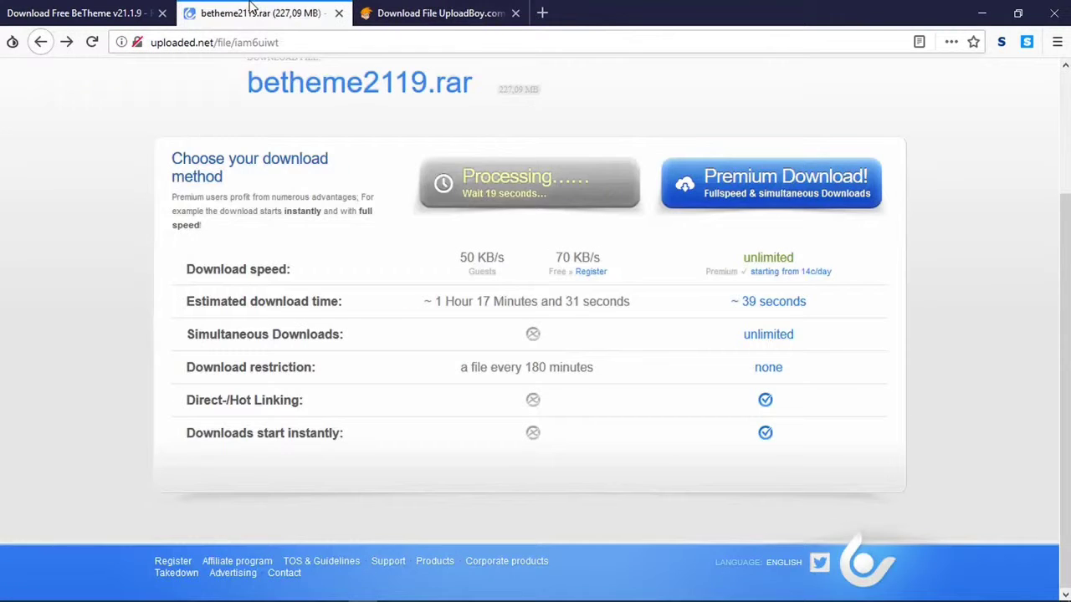
key("ctrl+shift+Tab")
left_click_drag(234, 412, 608, 423)
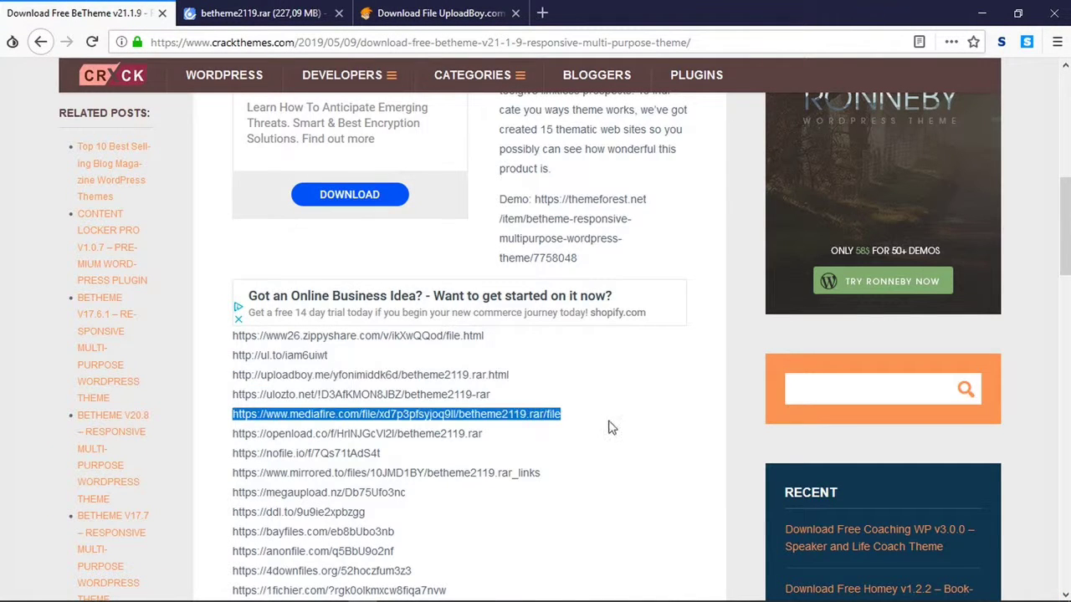
Step: Copy the mediafire mirror link and load it in a new tab
right_click(540, 416)
left_click(569, 301)
key("ctrl+t")
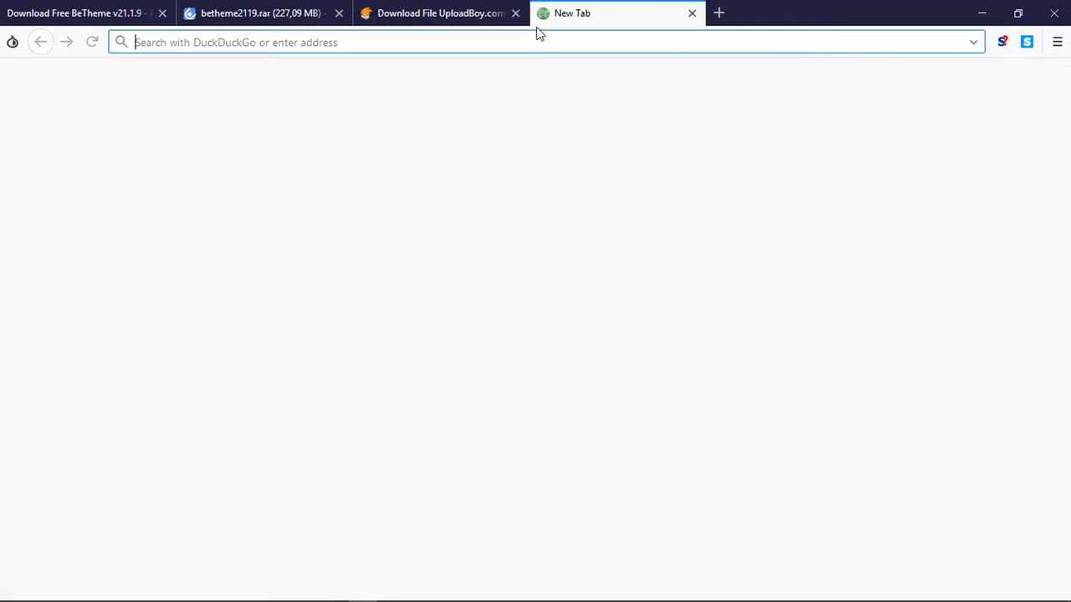
right_click(537, 30)
left_click(528, 41)
key("ctrl+v")
key("Return")
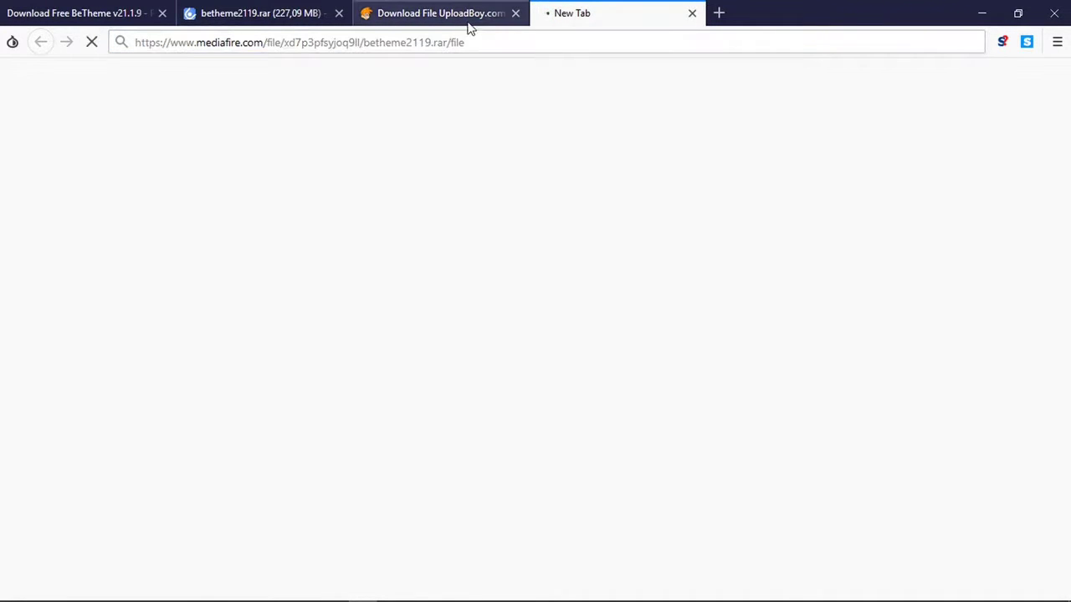
Step: Open the megaupload mirror link in a background tab
left_click(464, 15)
left_click(267, 13)
left_click(136, 15)
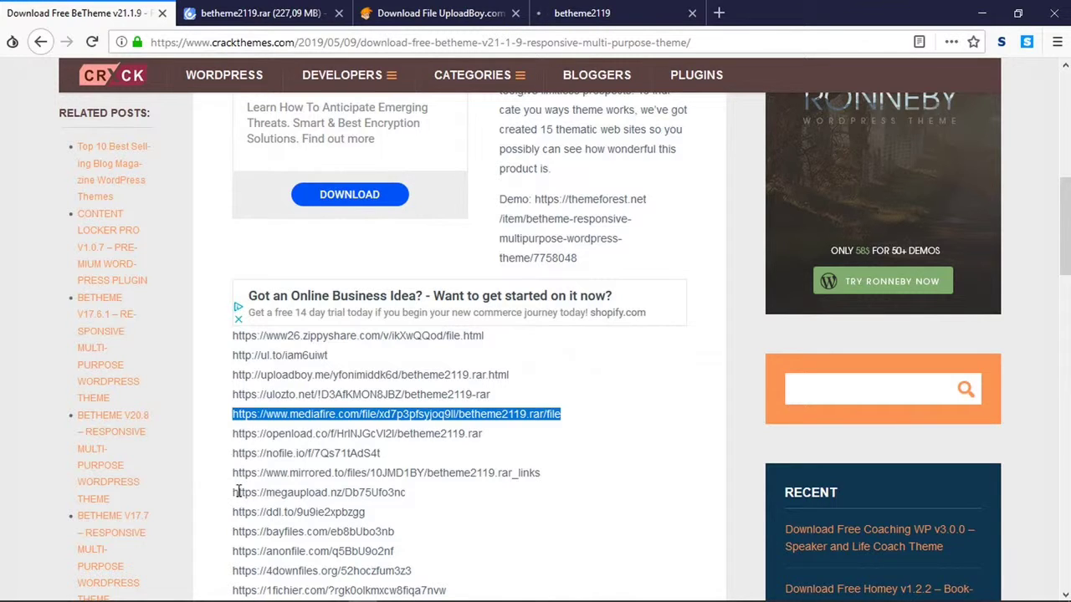
left_click_drag(237, 492, 383, 495)
right_click(383, 495)
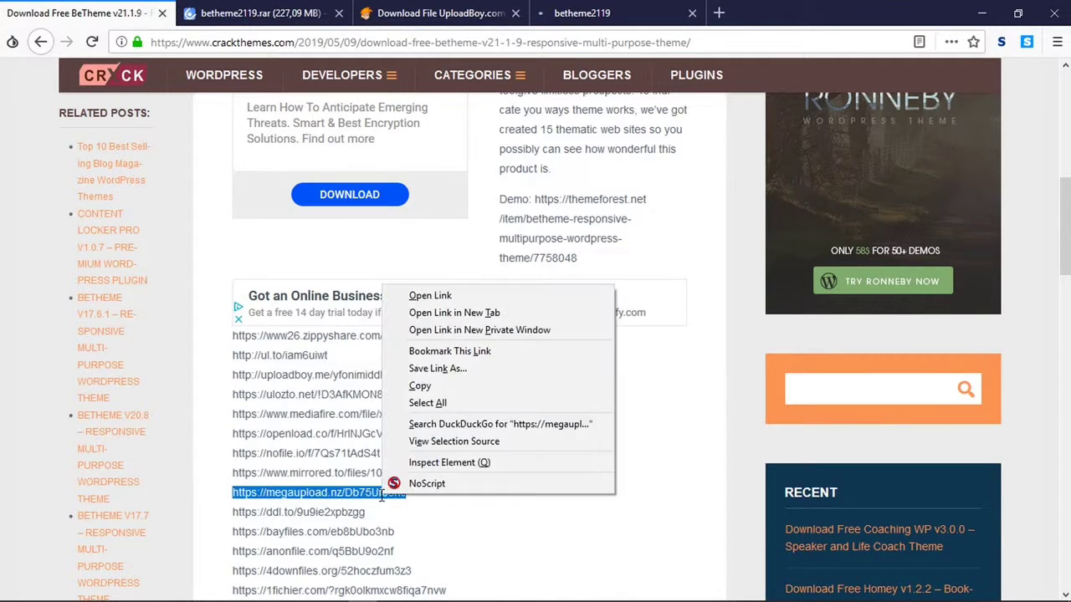
left_click(494, 313)
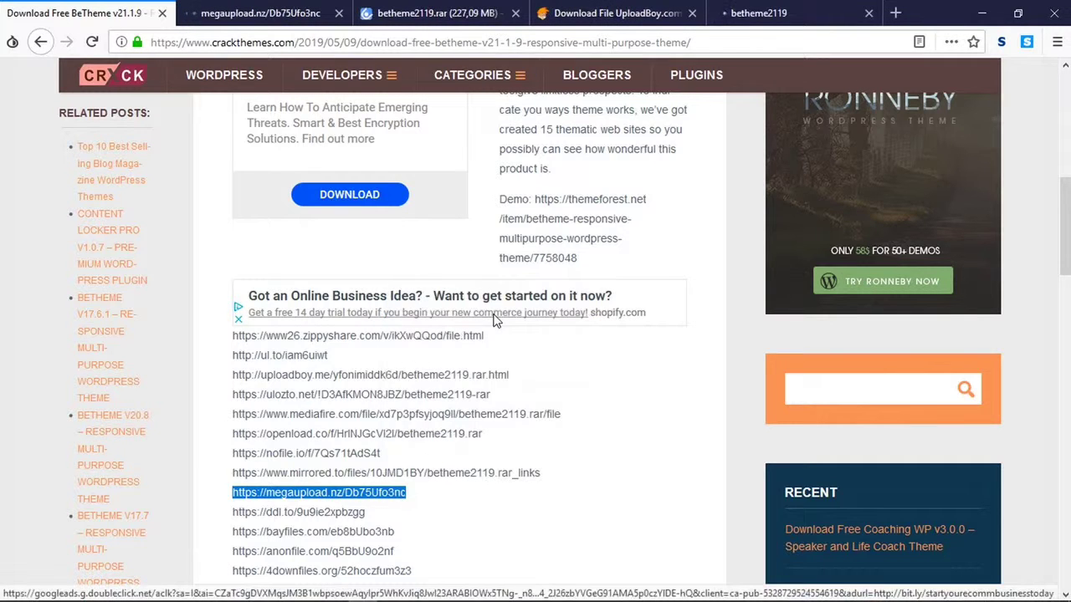
Step: Start the betheme2119.rar download from megaupload and check the uploaded.net and UploadBoy tabs
left_click(427, 12)
left_click(268, 13)
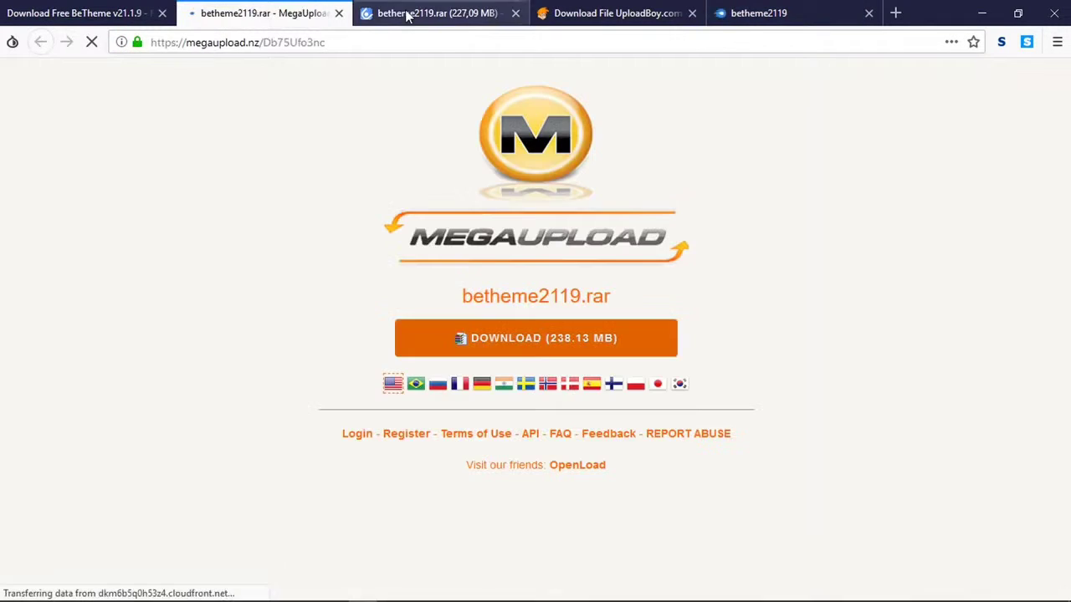
left_click(562, 352)
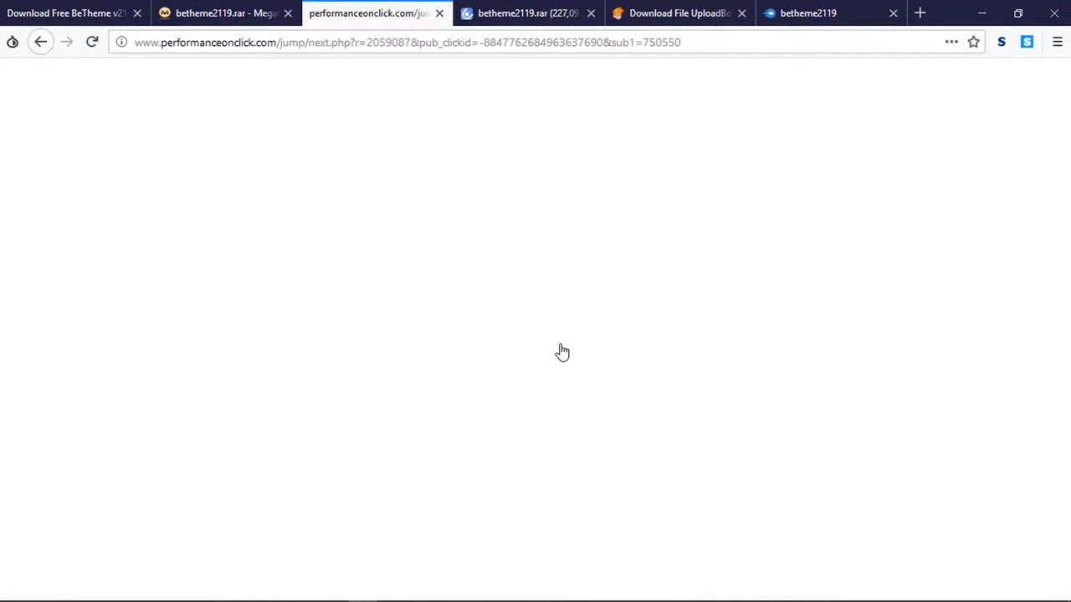
left_click(523, 14)
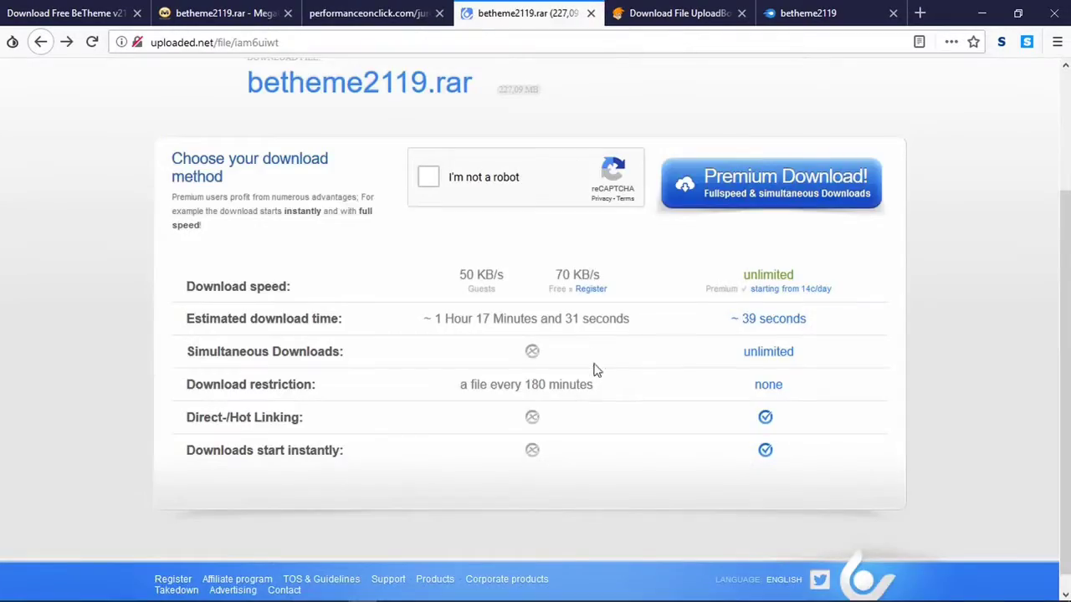
left_click(640, 12)
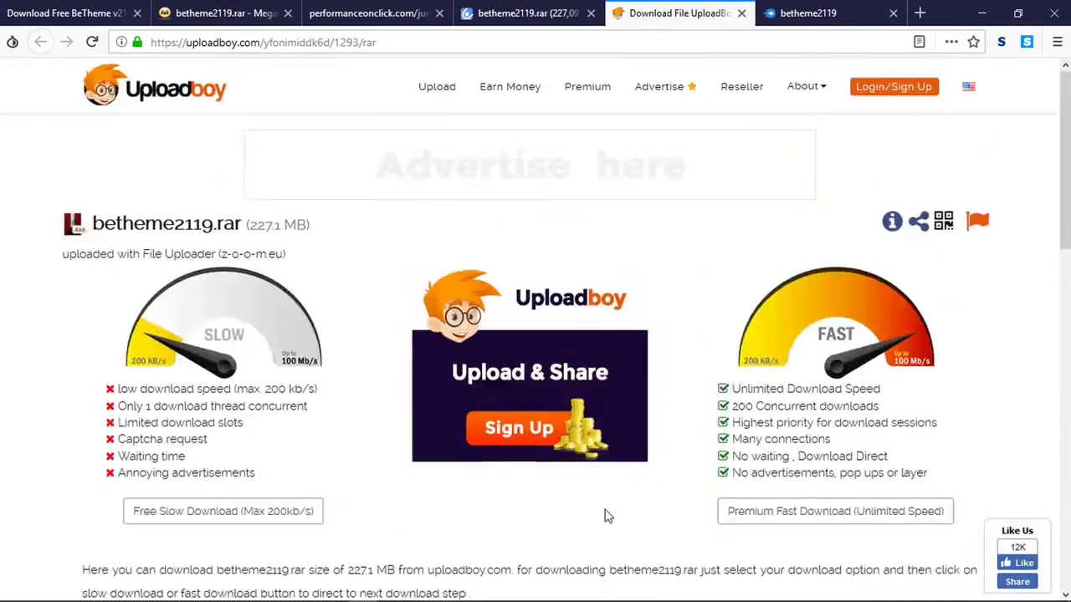
scroll(619, 527, "down", 10)
scroll(636, 539, "up", 10)
Step: Download betheme2119.rar from mediafire and save it to the Desktop
key("ctrl+Tab")
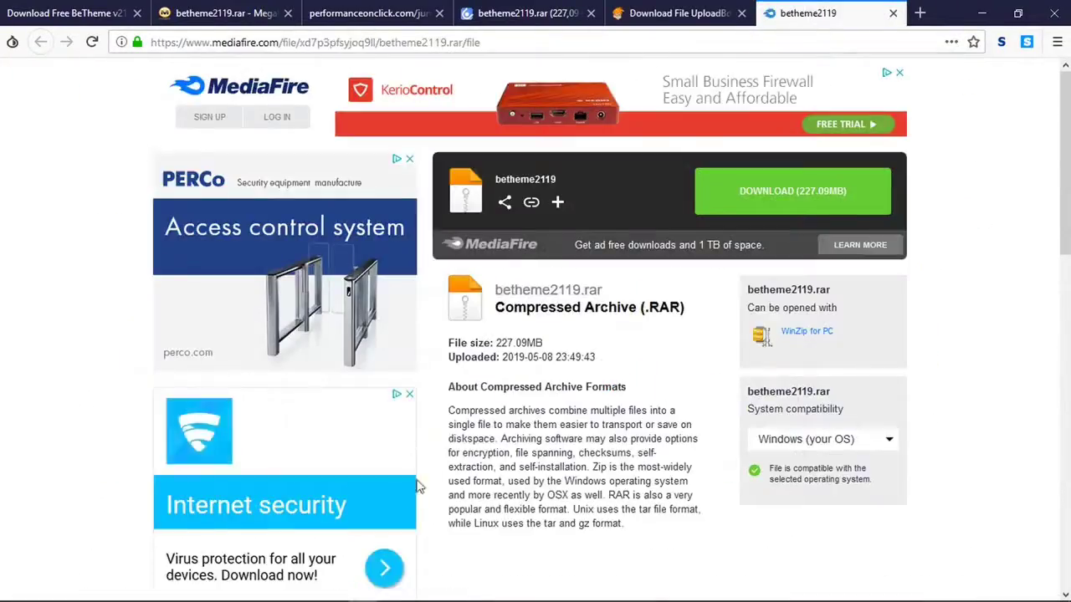
left_click(746, 191)
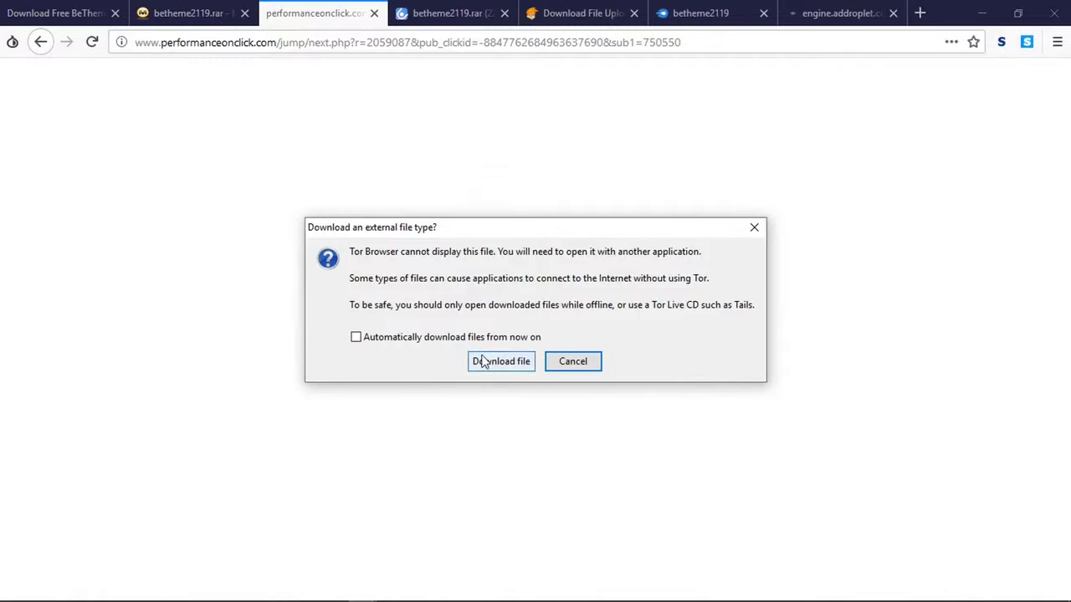
left_click(502, 361)
left_click(431, 323)
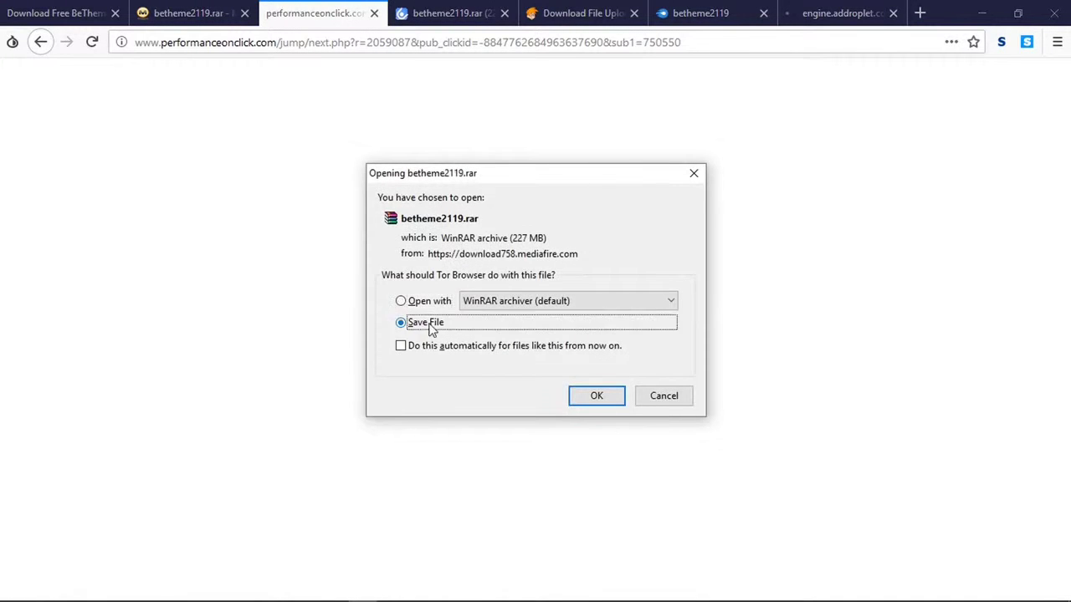
left_click(587, 399)
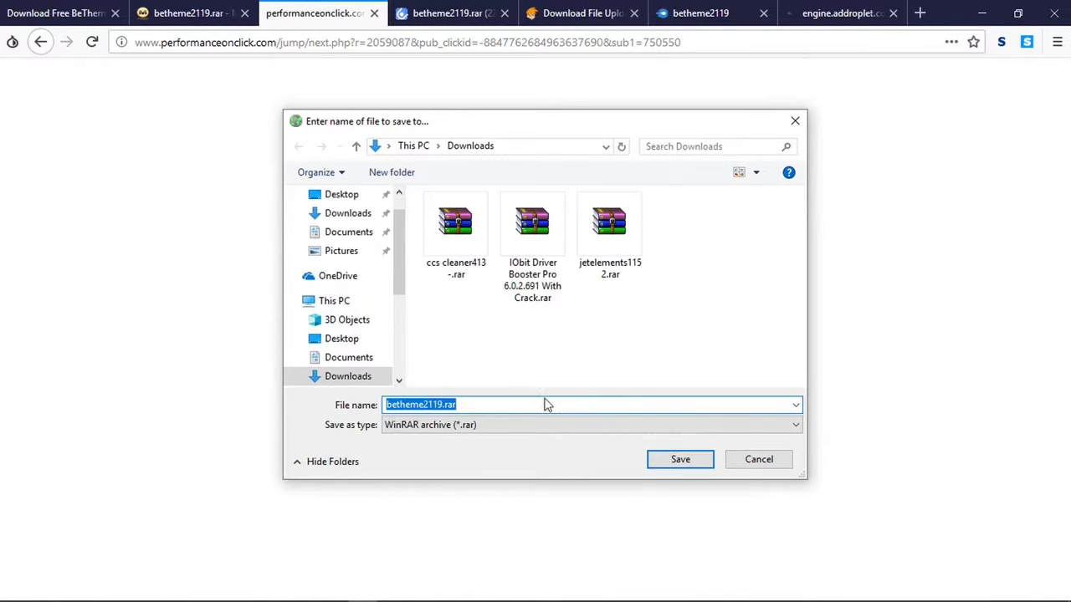
left_click(343, 339)
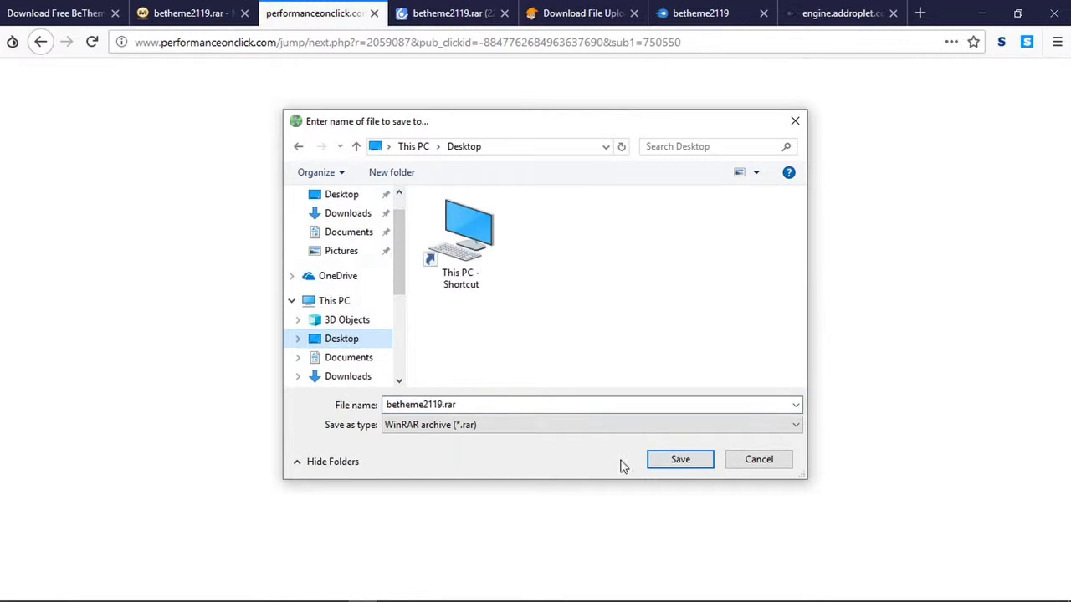
left_click(678, 464)
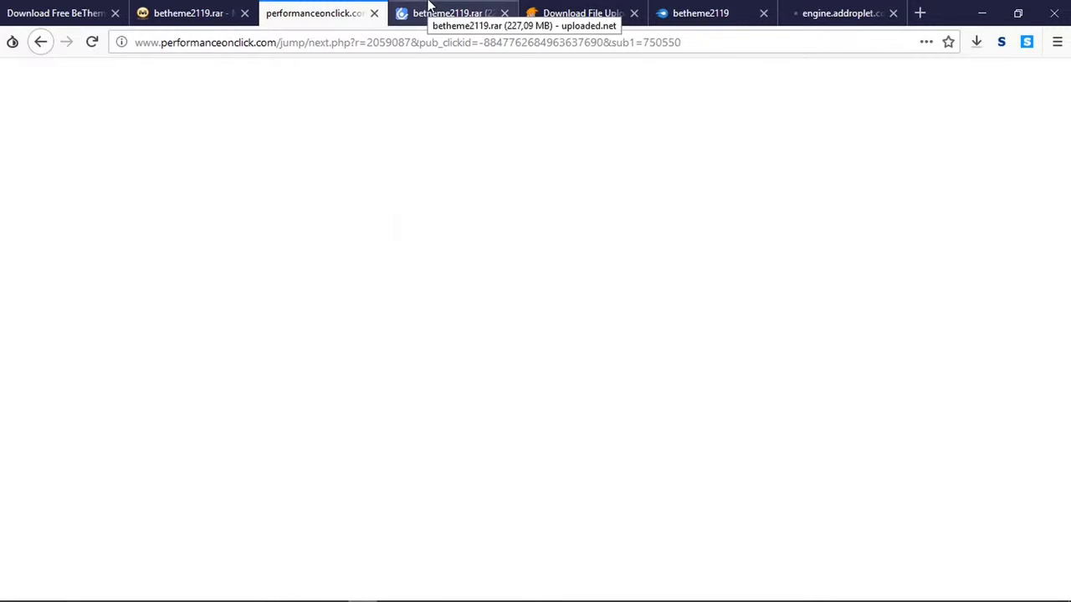
Step: Wait until the 227 MB betheme2119.rar download shows Completed, then minimize Tor Browser
left_click(981, 13)
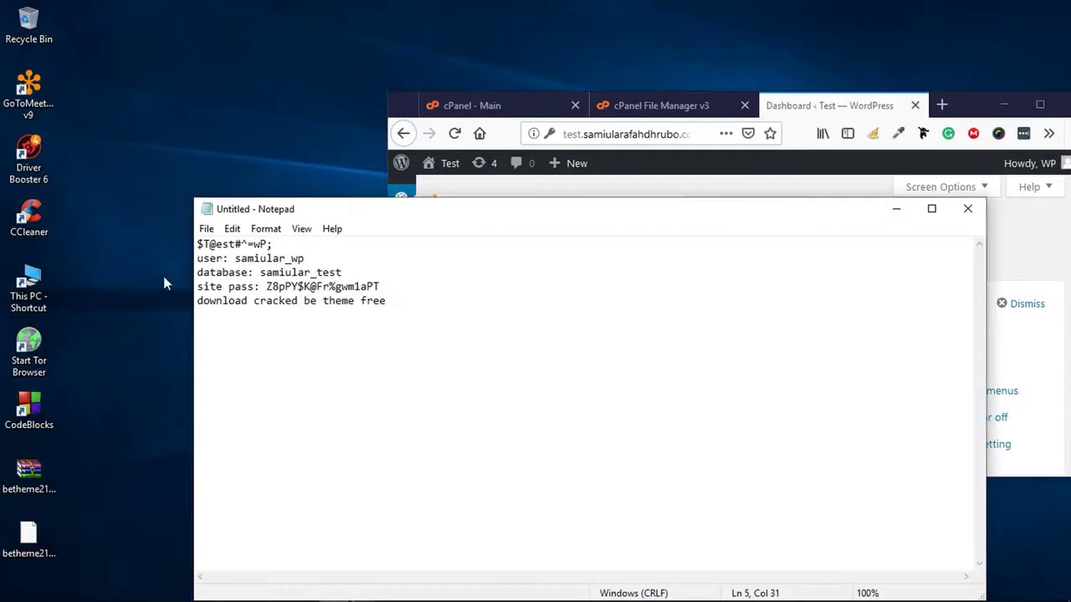
left_click(30, 474)
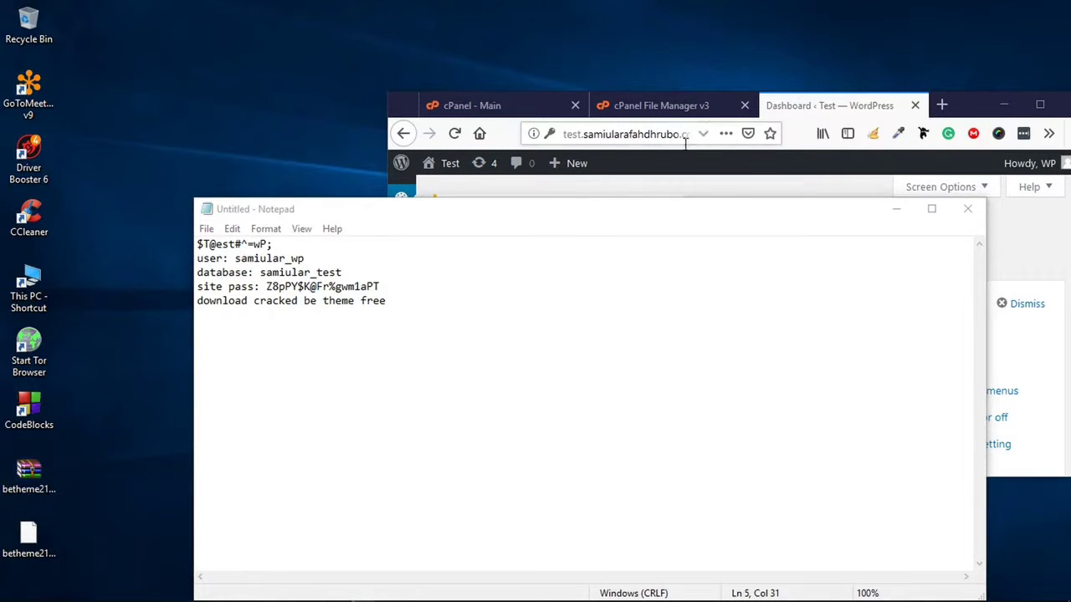
left_click(640, 364)
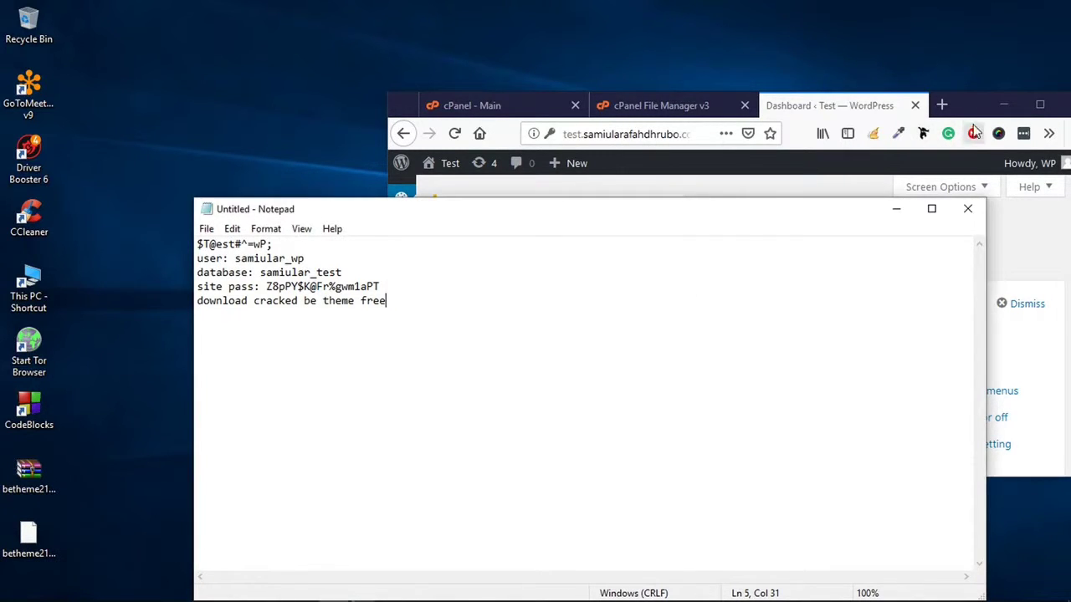
left_click(940, 110)
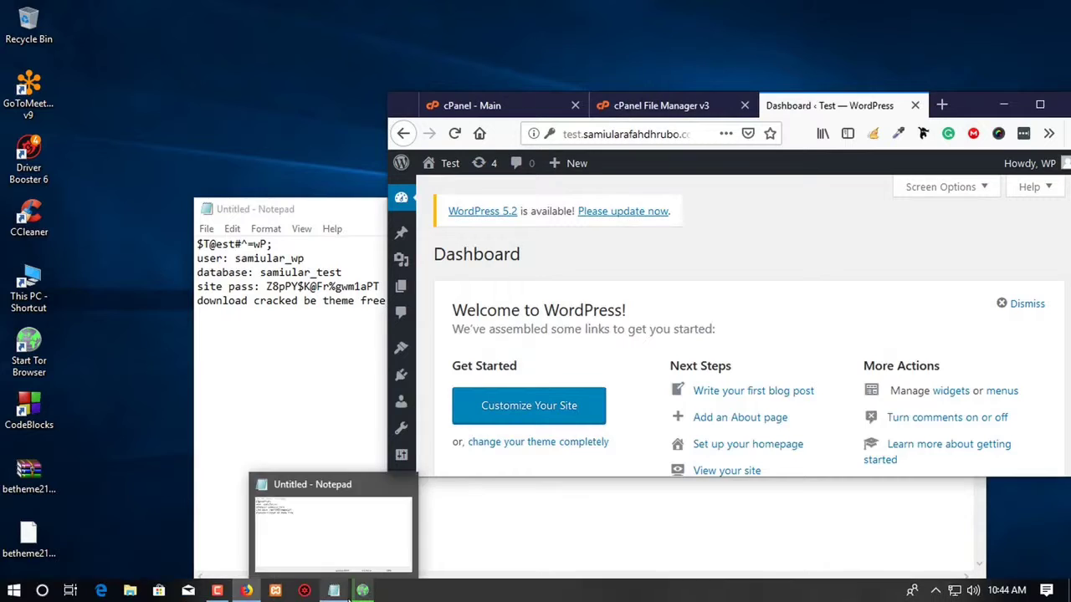
left_click(360, 589)
left_click(977, 42)
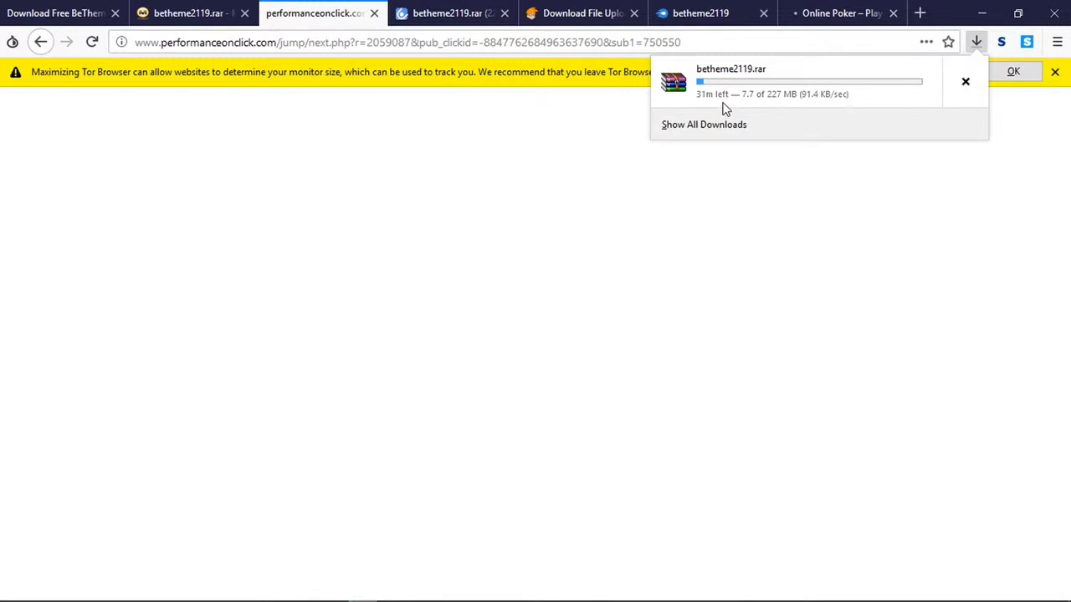
key("ctrl+n")
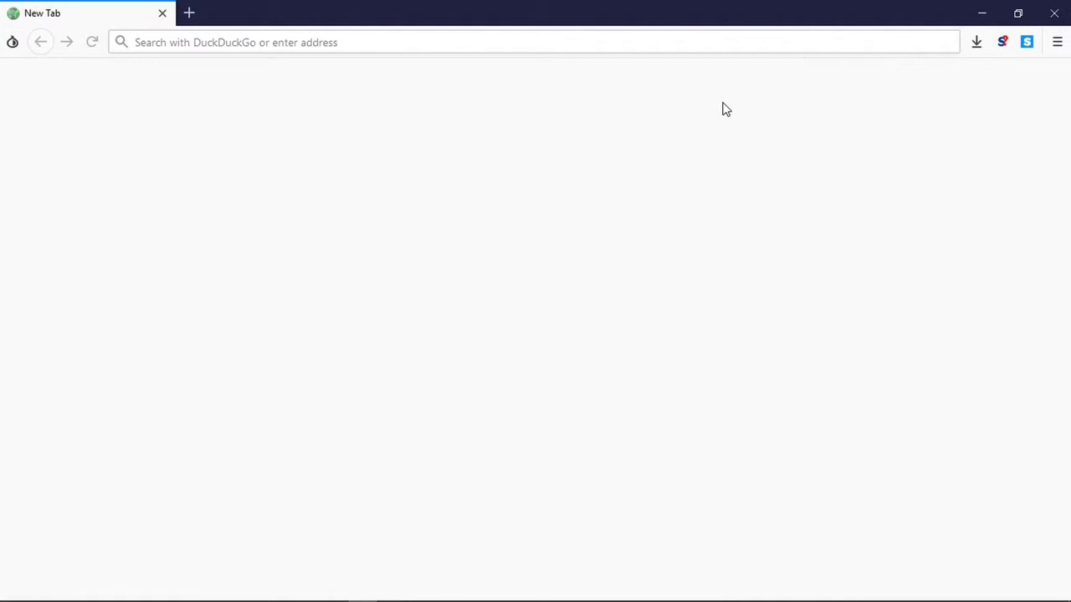
left_click(977, 42)
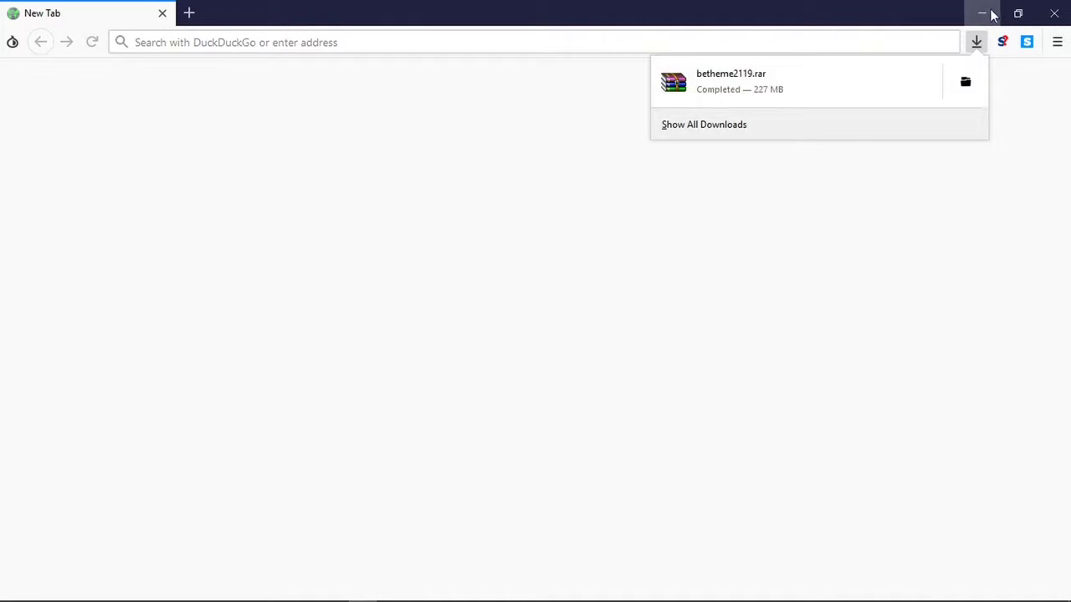
left_click(988, 17)
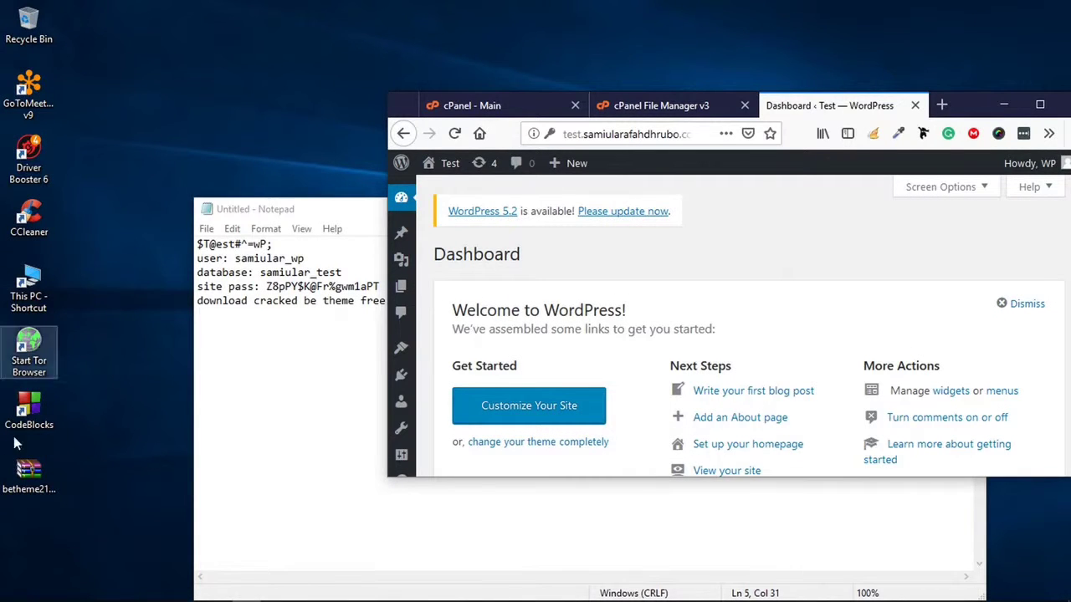
Step: Extract betheme2119.rar here and open its betheme-premium-wordpress-theme subfolder
left_click(25, 475)
right_click(24, 474)
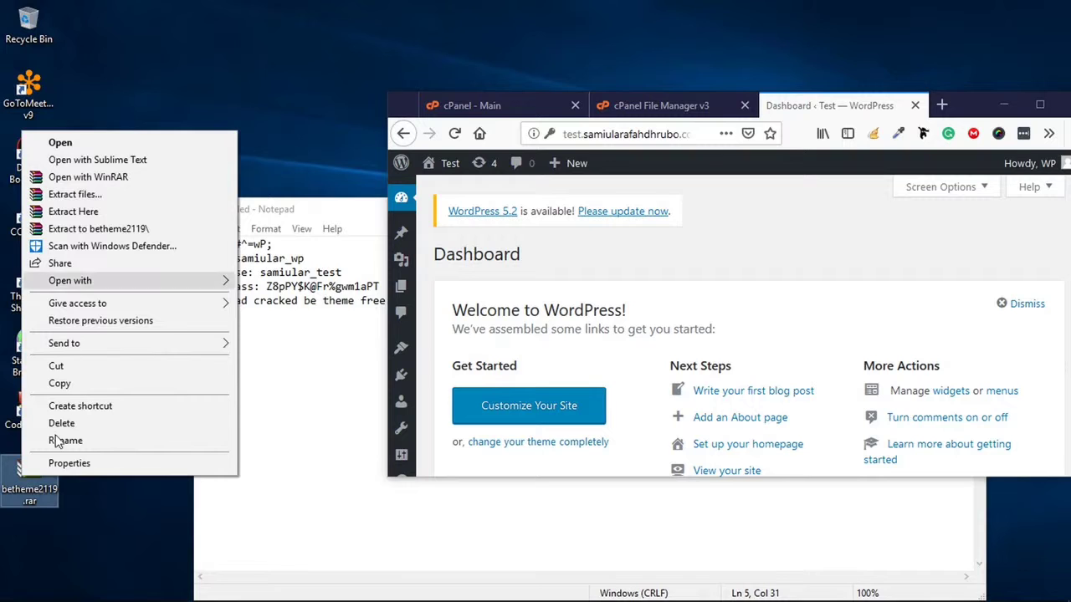
left_click(72, 211)
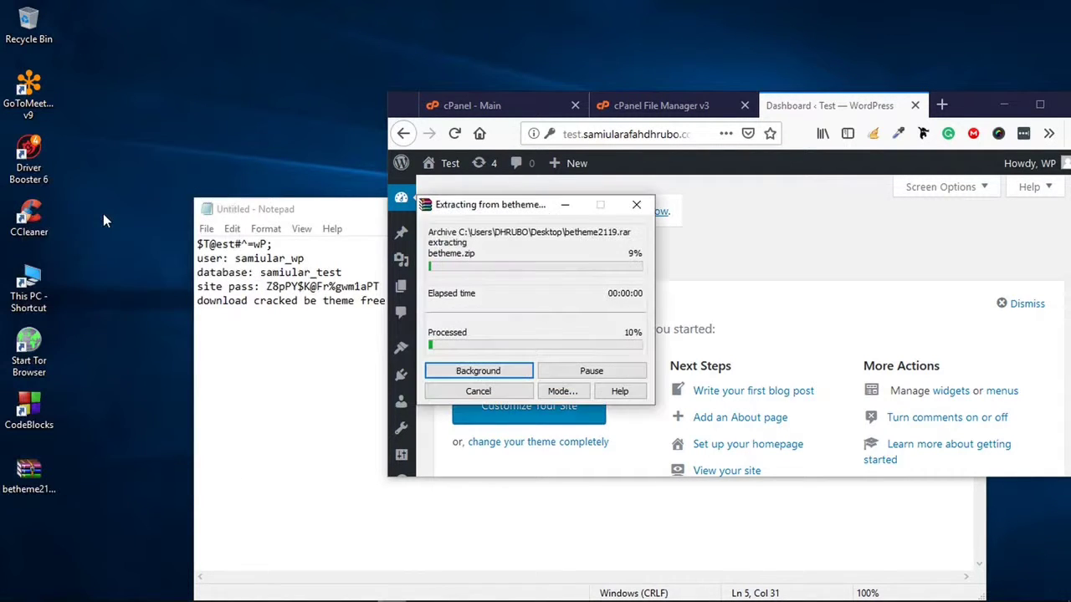
double_click(43, 535)
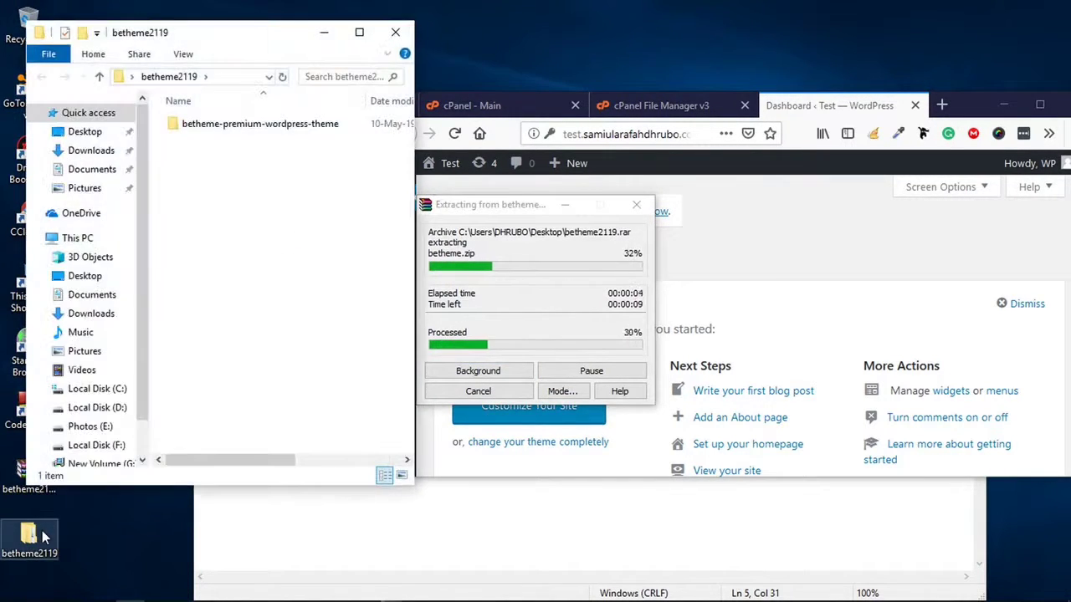
double_click(219, 124)
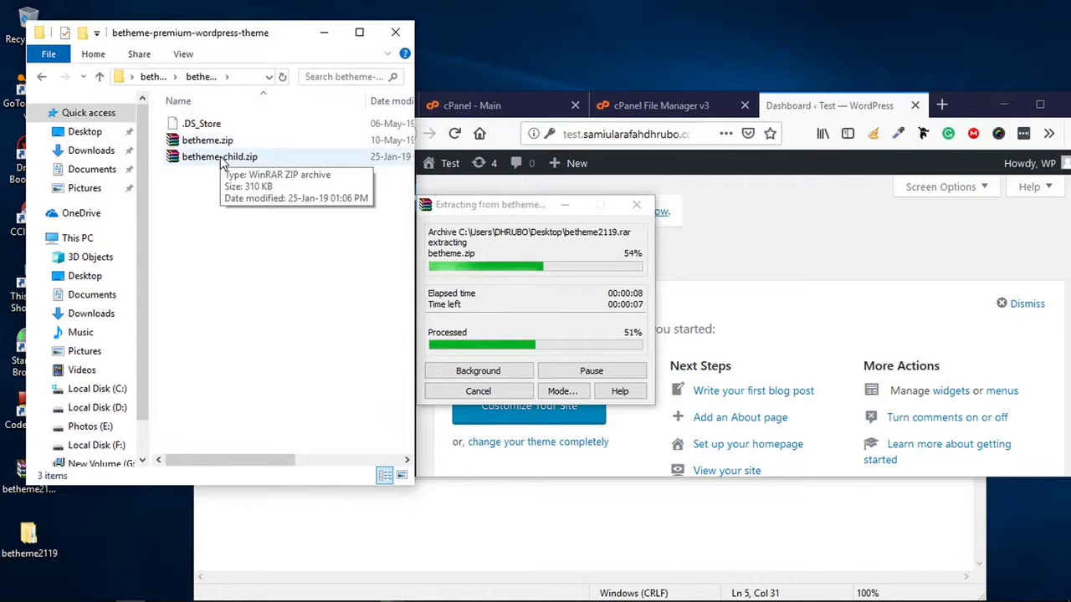
left_click(627, 105)
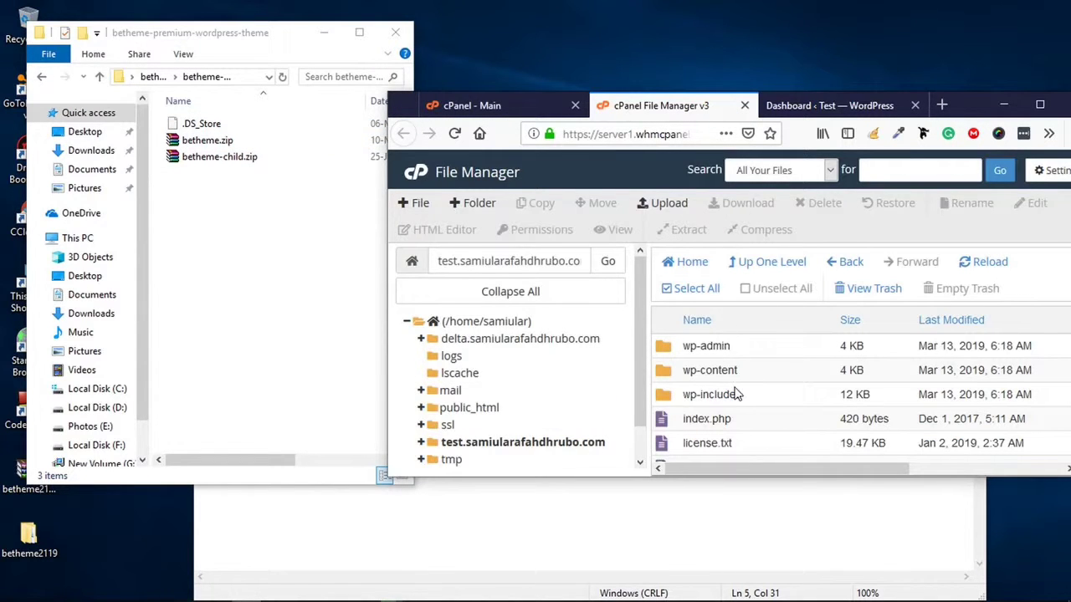
Step: Open wp-content/themes and drop betheme.zip onto File Manager's upload page
double_click(666, 377)
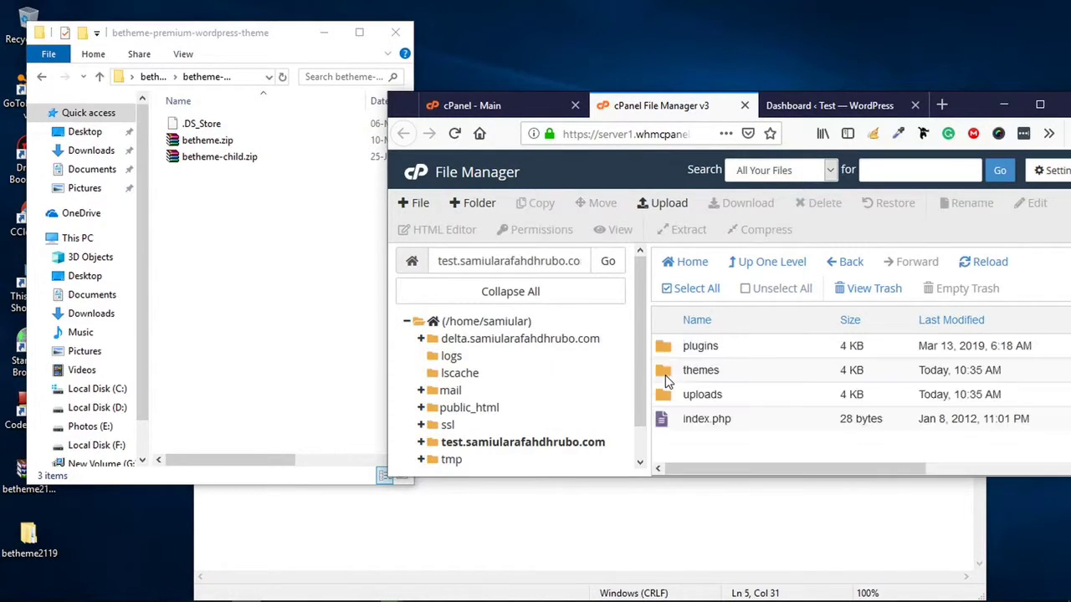
double_click(665, 375)
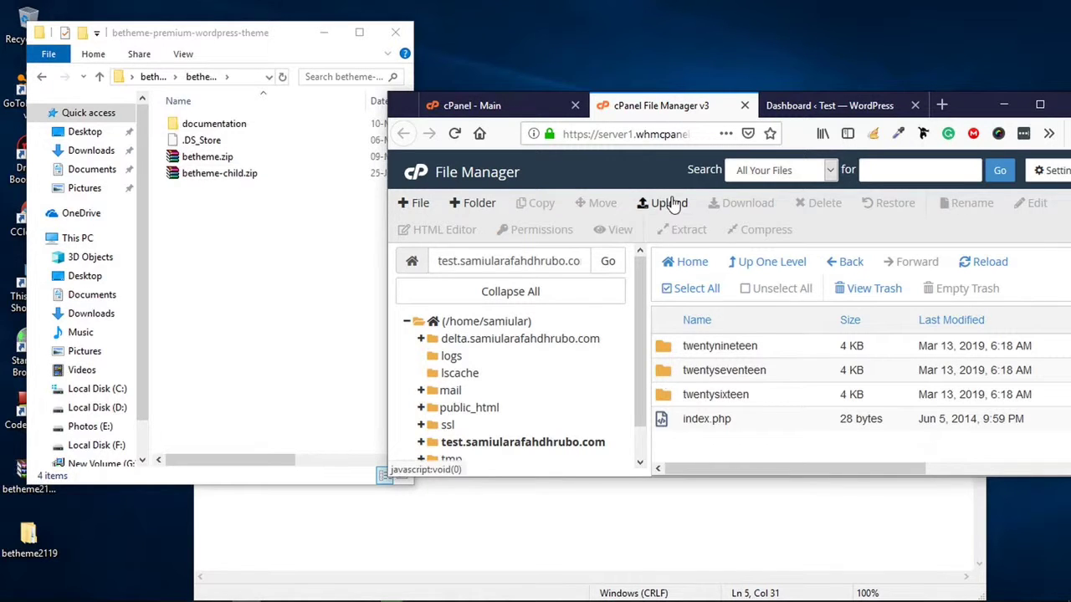
left_click(672, 204)
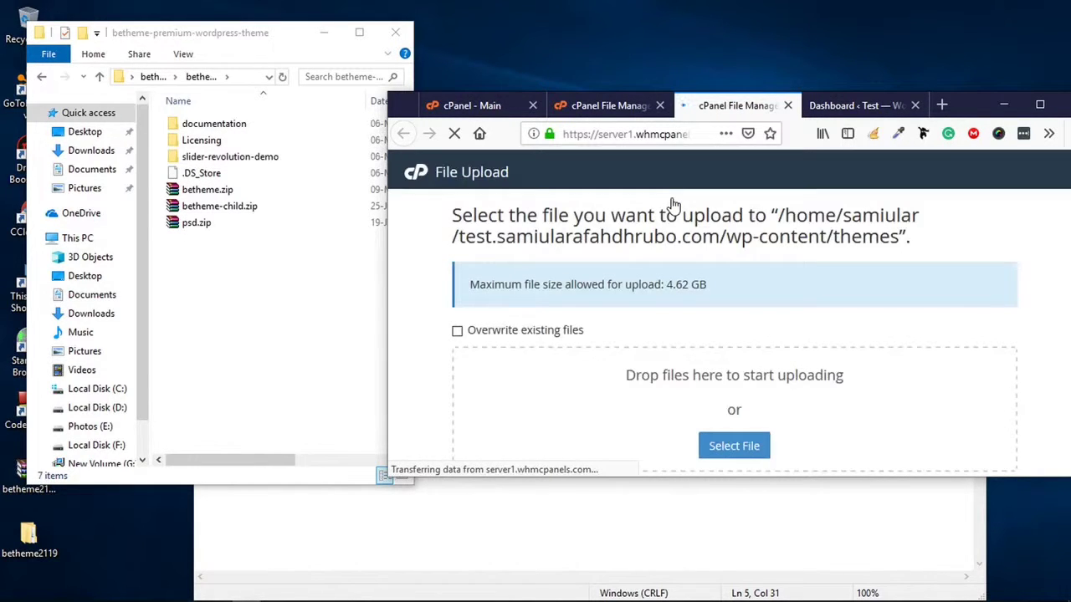
left_click(207, 190)
left_click_drag(751, 429, 726, 357)
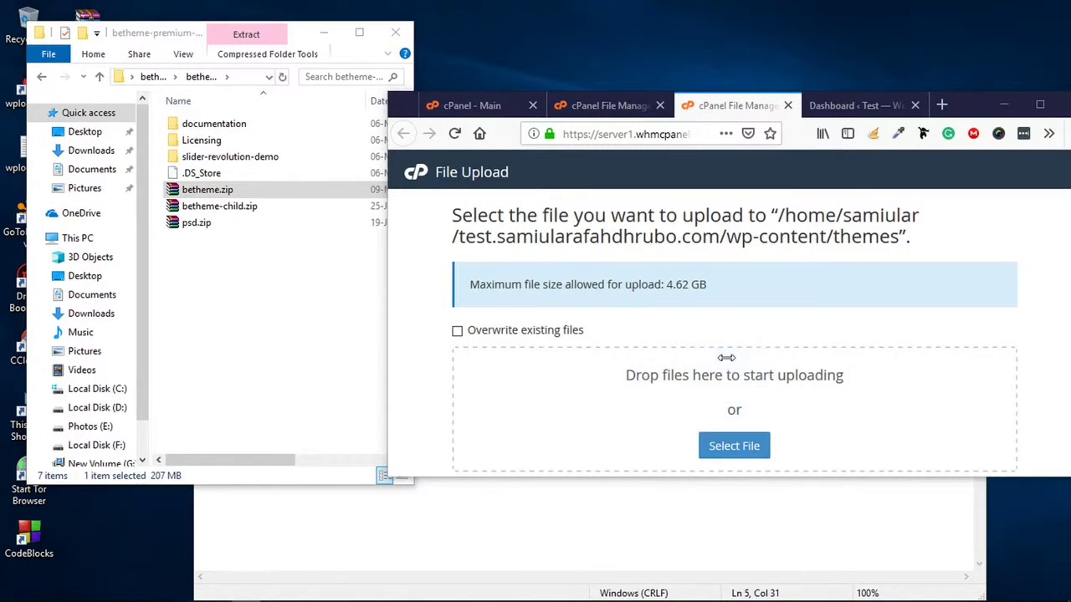
scroll(759, 377, "down", 3)
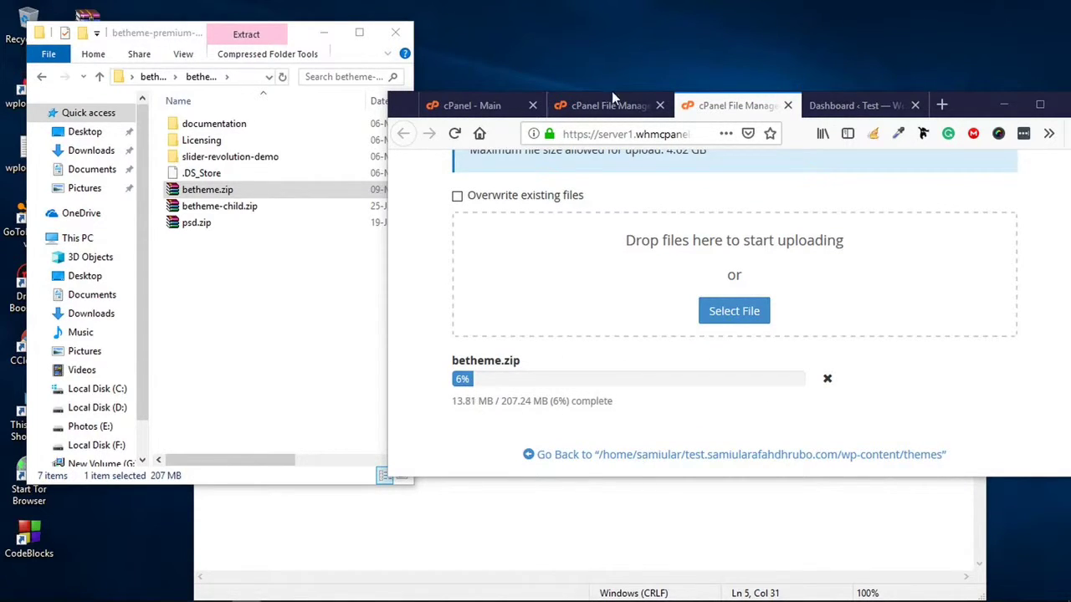
left_click(640, 106)
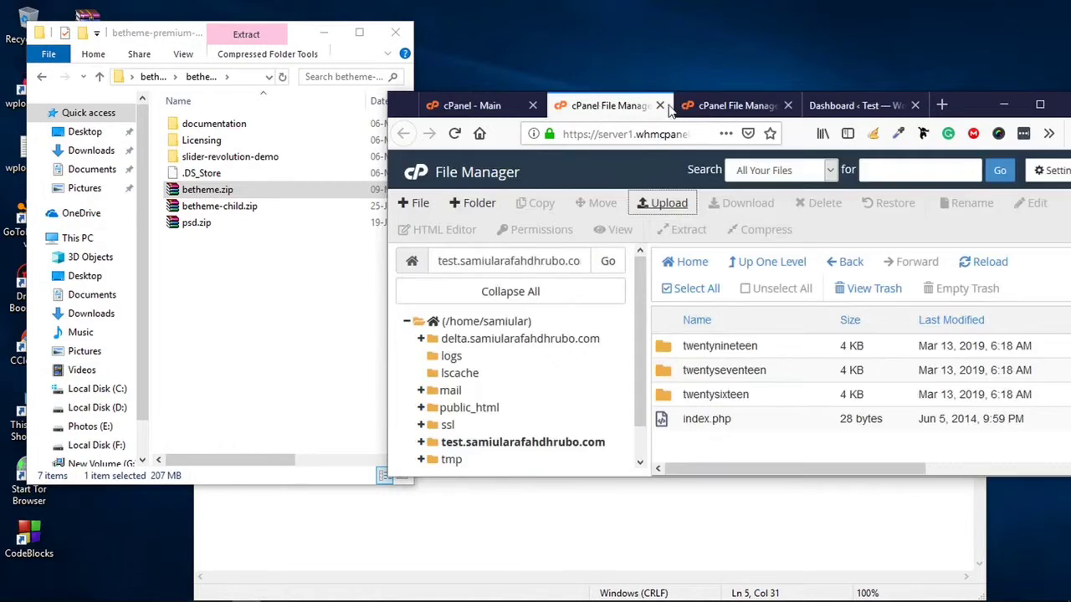
Step: Trash the twentysixteen and twentyseventeen folders, then reopen themes to verify
left_click(750, 396)
left_click(786, 376, "ctrl")
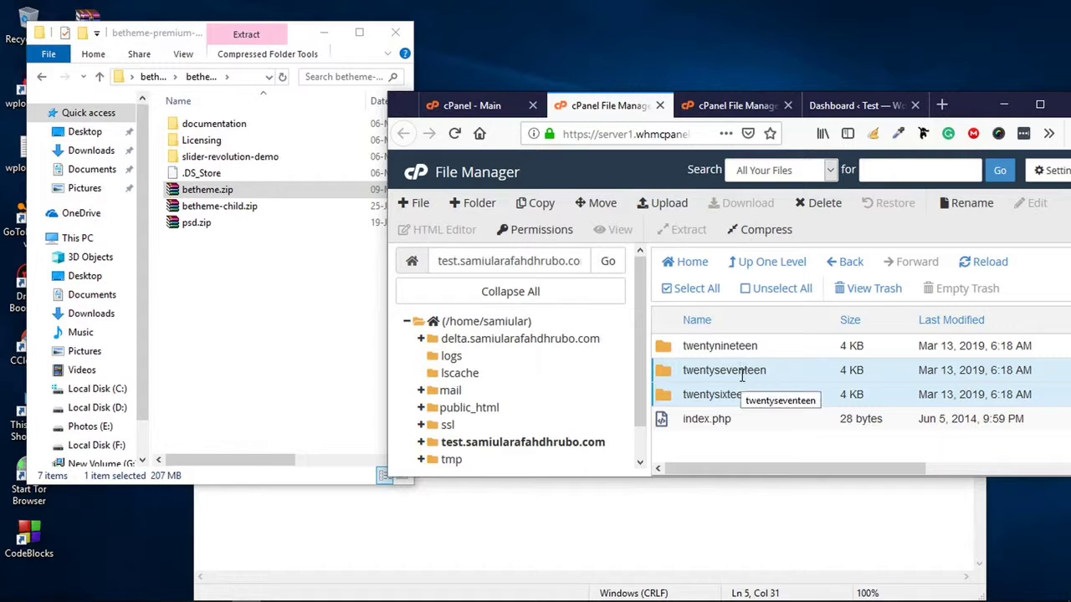
left_click(1040, 104)
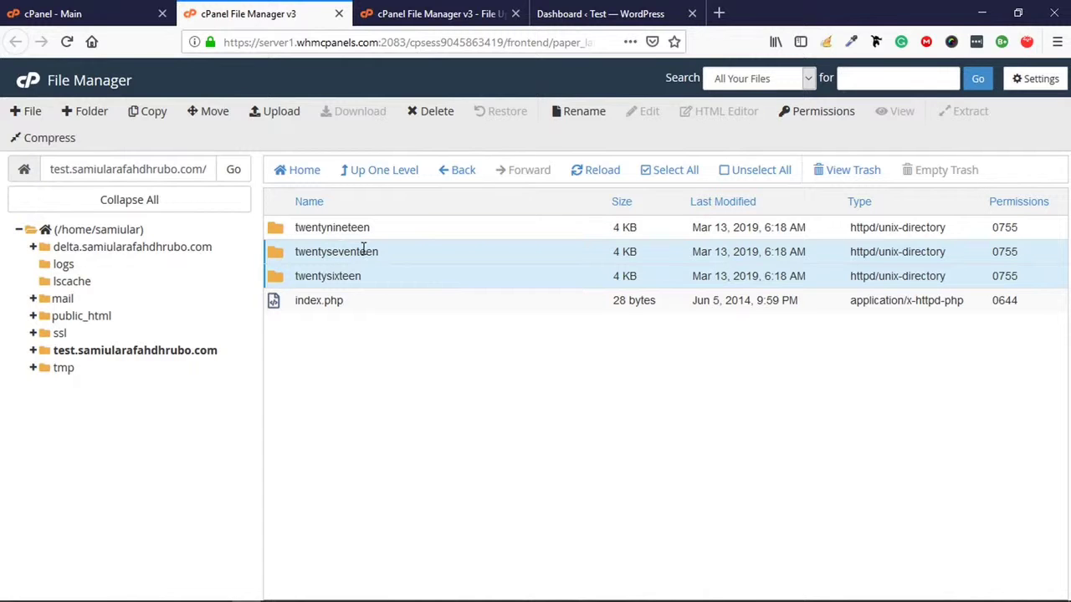
right_click(392, 254)
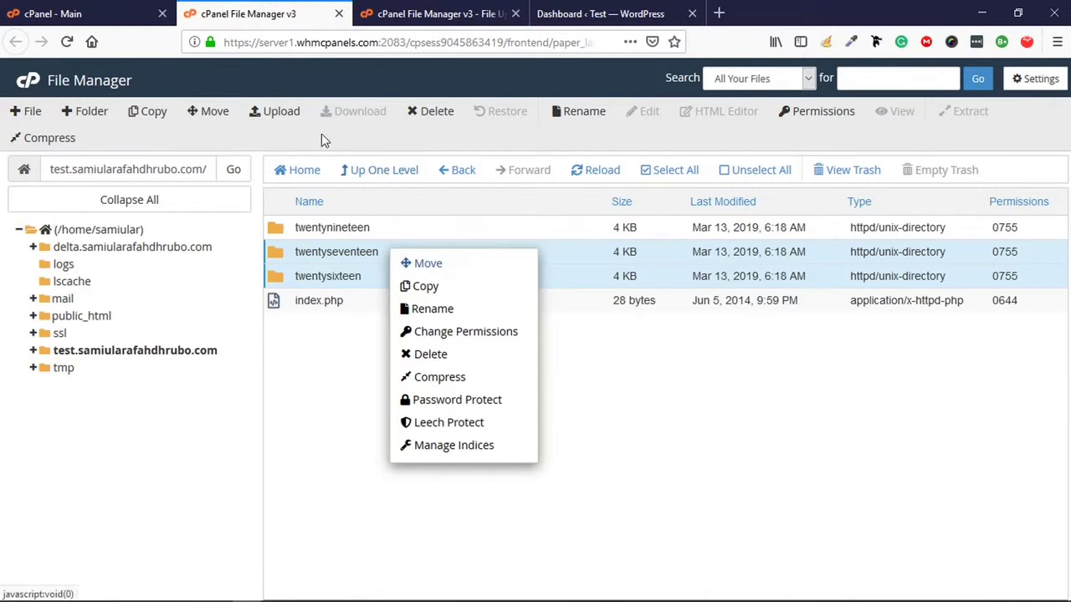
left_click(430, 114)
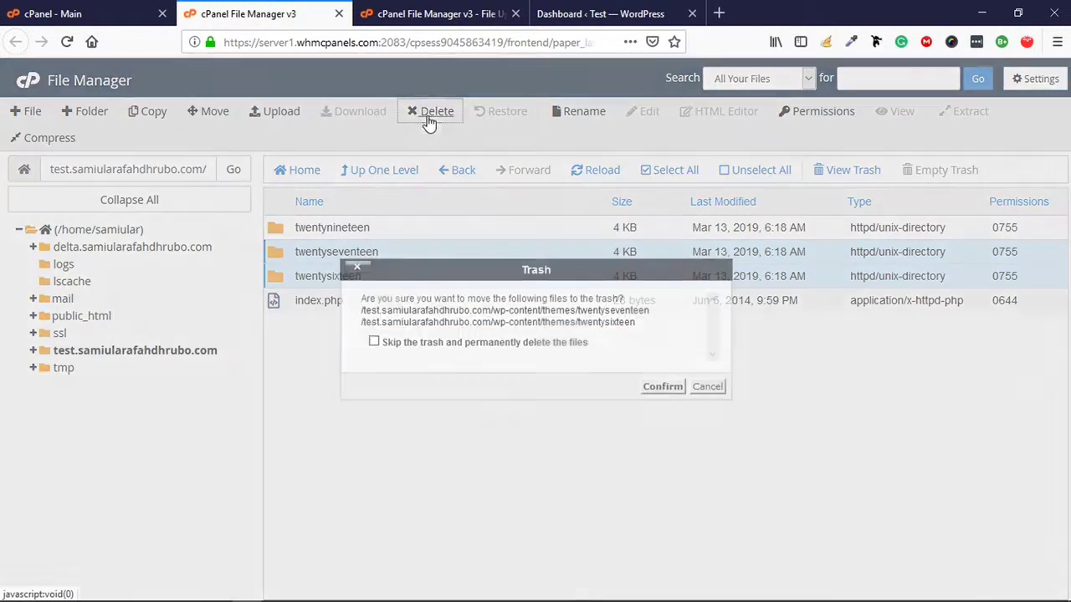
left_click(657, 387)
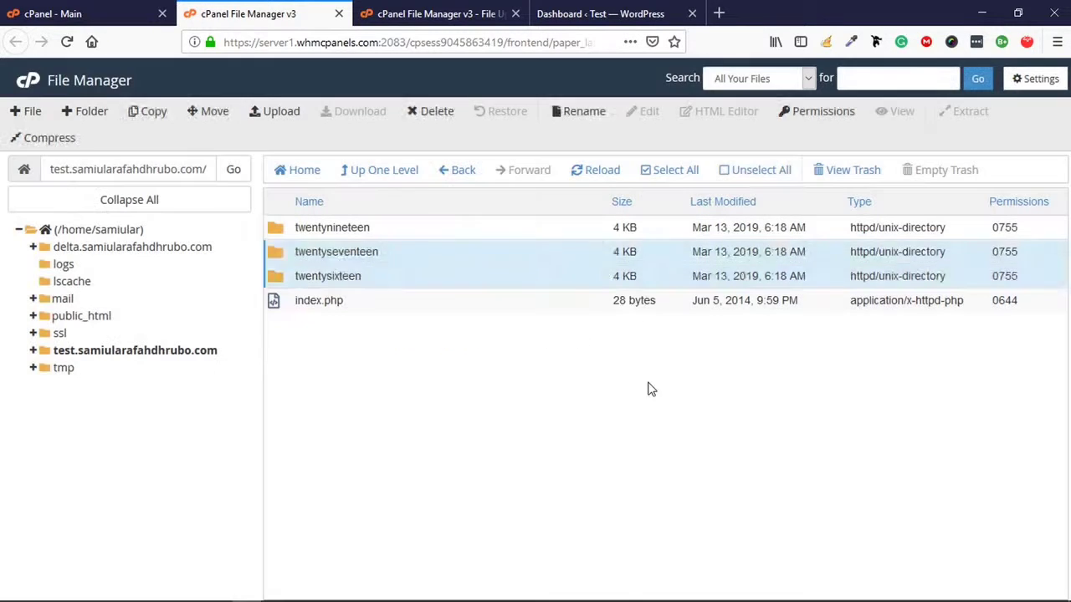
left_click(366, 170)
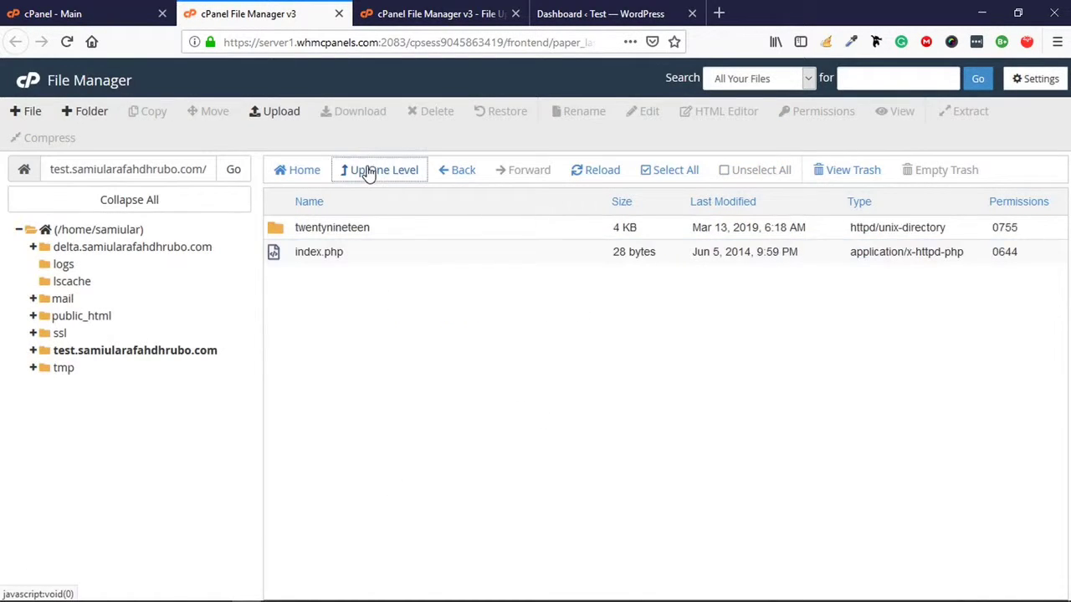
double_click(352, 261)
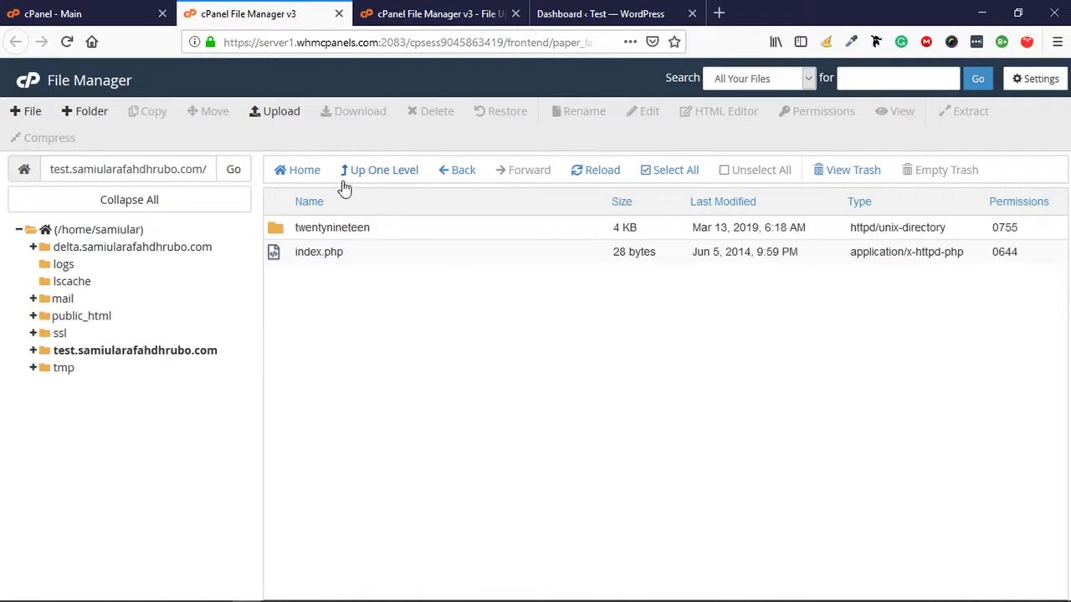
Step: Check the betheme.zip upload progress and restore the accidentally closed WordPress dashboard tab
mouse_move(239, 592)
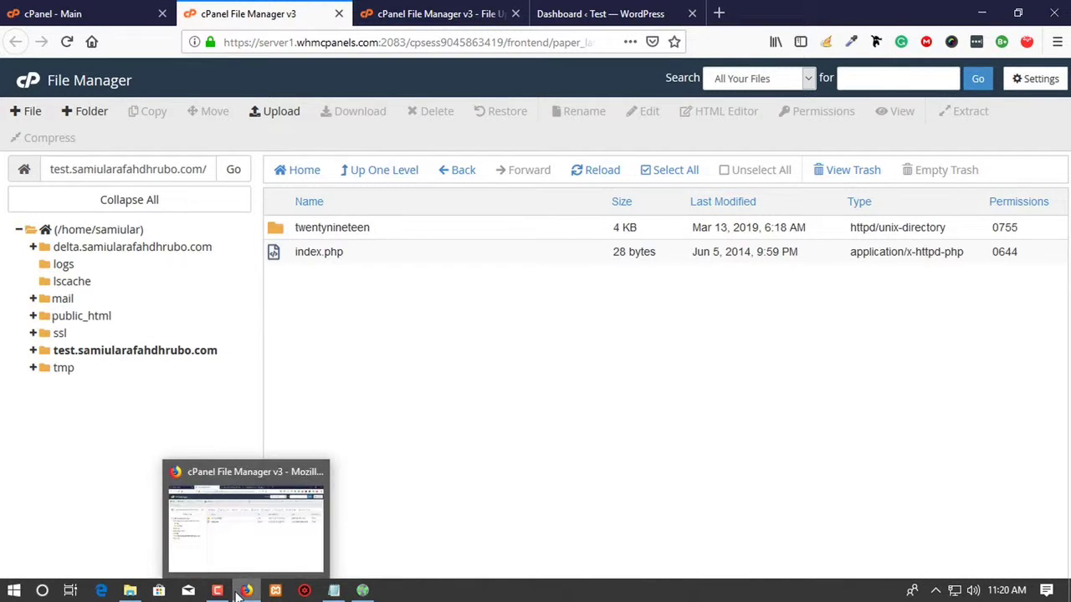
left_click(468, 13)
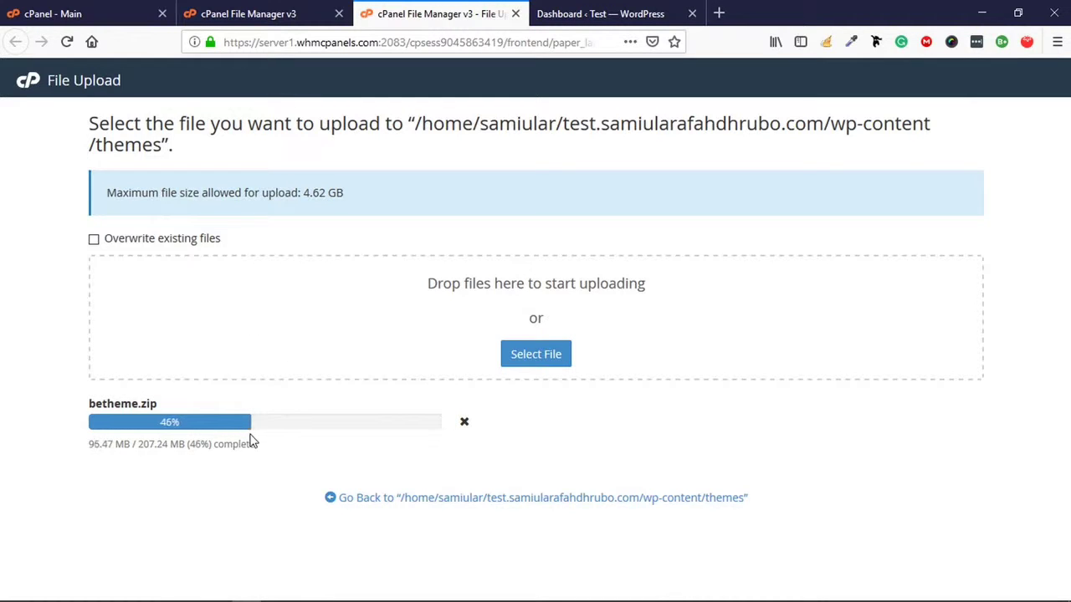
left_click(326, 12)
left_click(692, 13)
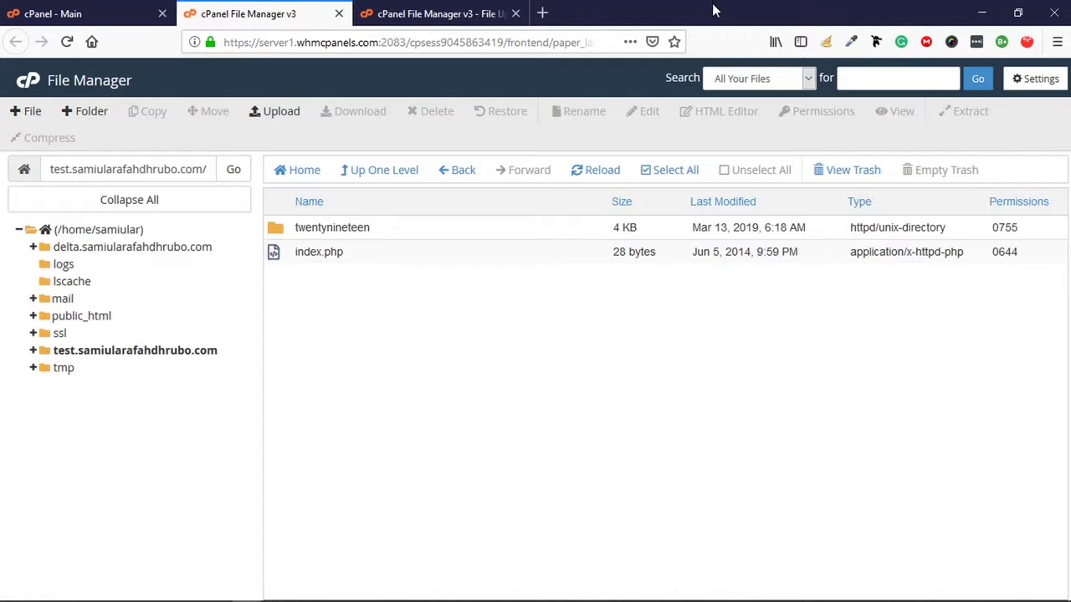
key("ctrl+shift+t")
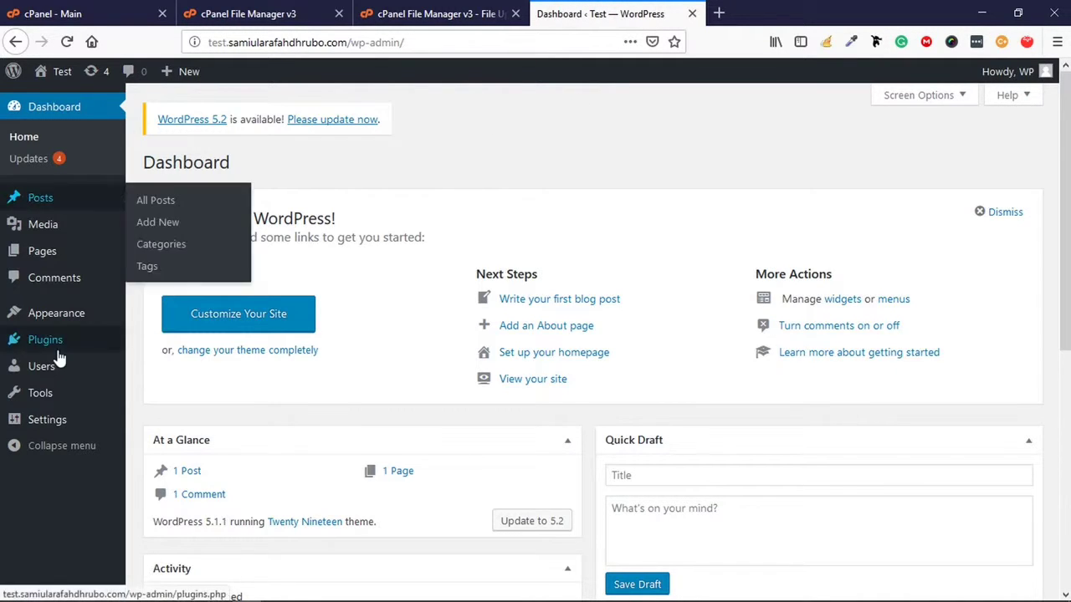
Step: Open Pages > All Pages, then confirm the 207.24 MB betheme.zip upload reached 100%
mouse_move(60, 360)
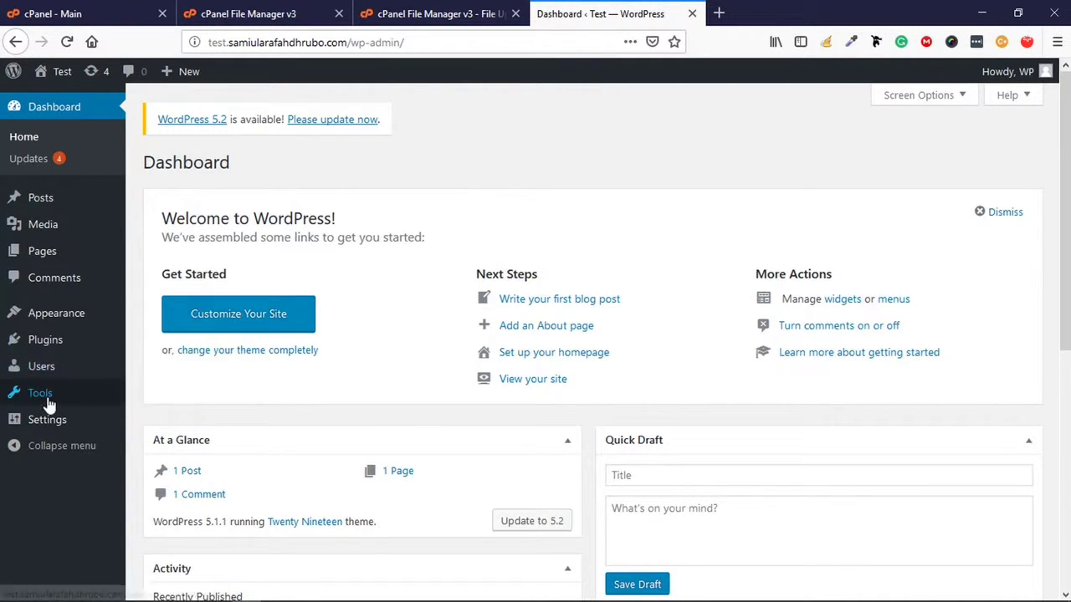
mouse_move(52, 425)
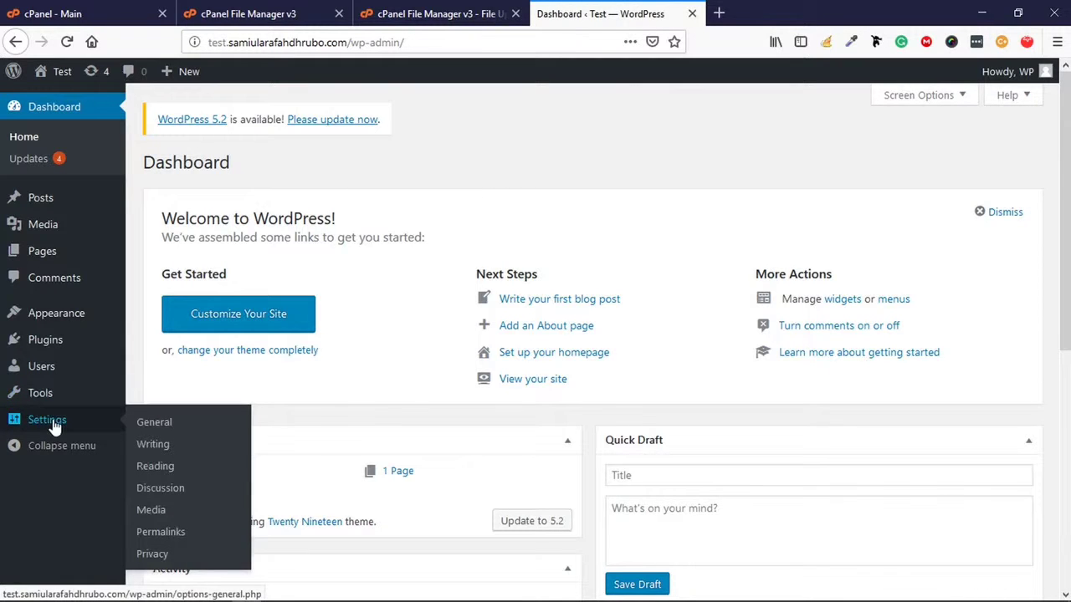
mouse_move(17, 261)
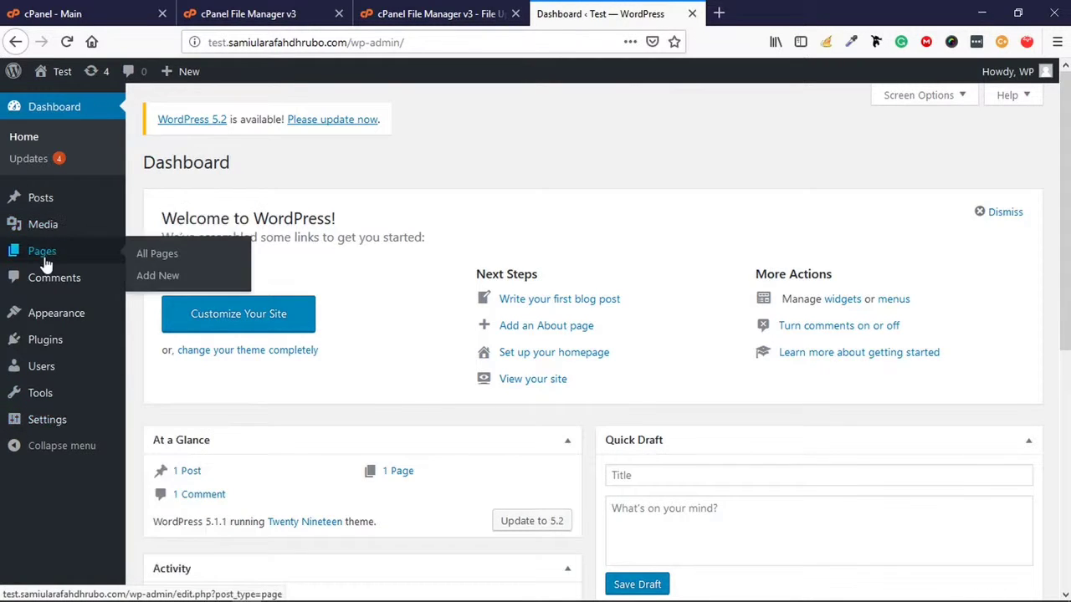
left_click(159, 253)
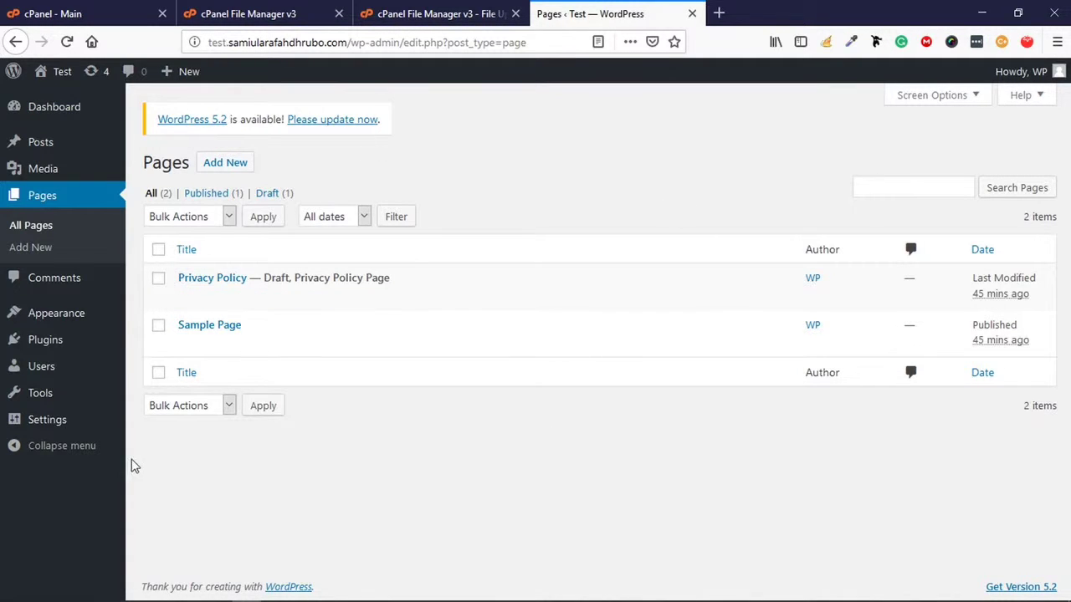
mouse_move(107, 334)
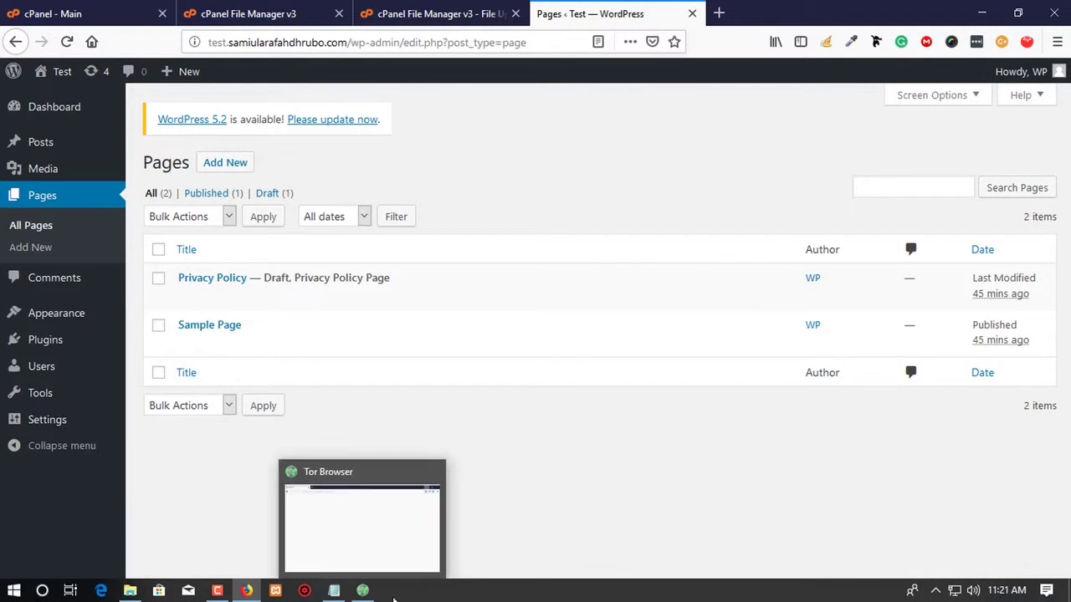
left_click(454, 10)
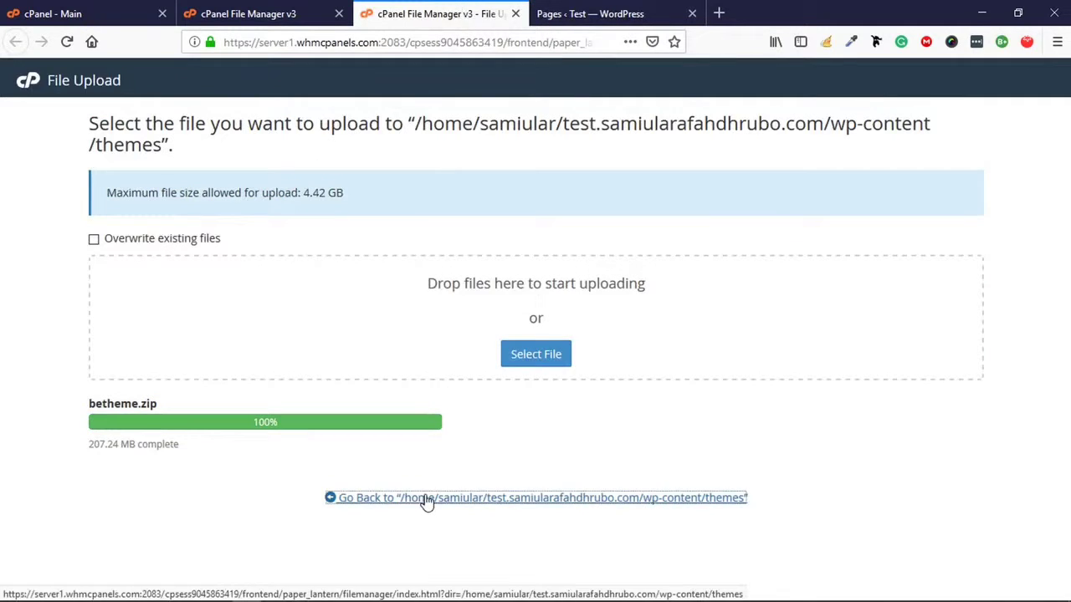
Step: Close the finished upload tab and view Twenty Nineteen's details under Appearance > Themes
key("ctrl+w")
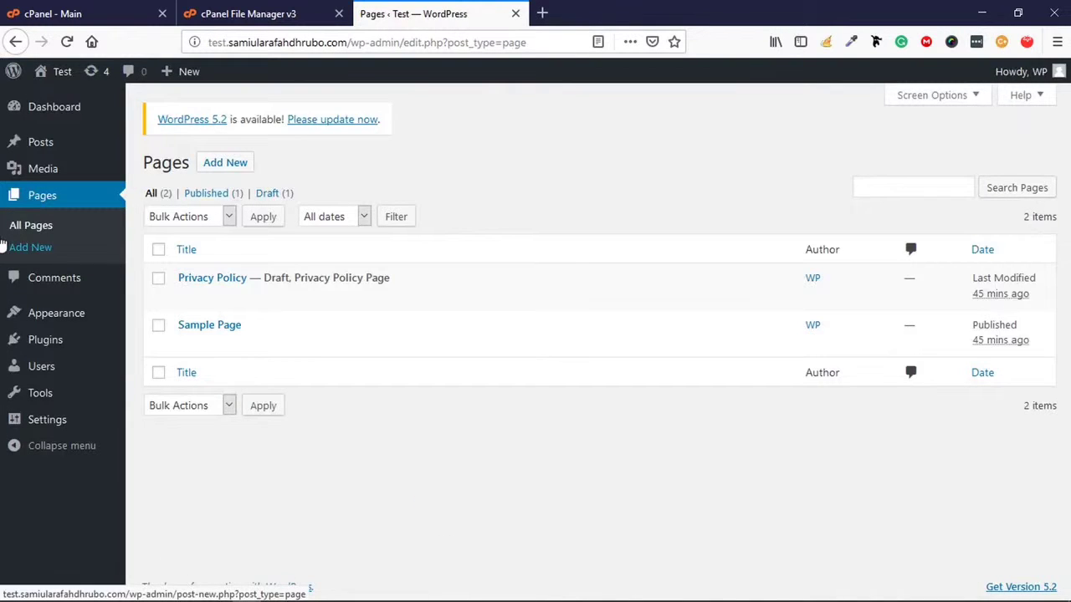
mouse_move(77, 316)
left_click(139, 320)
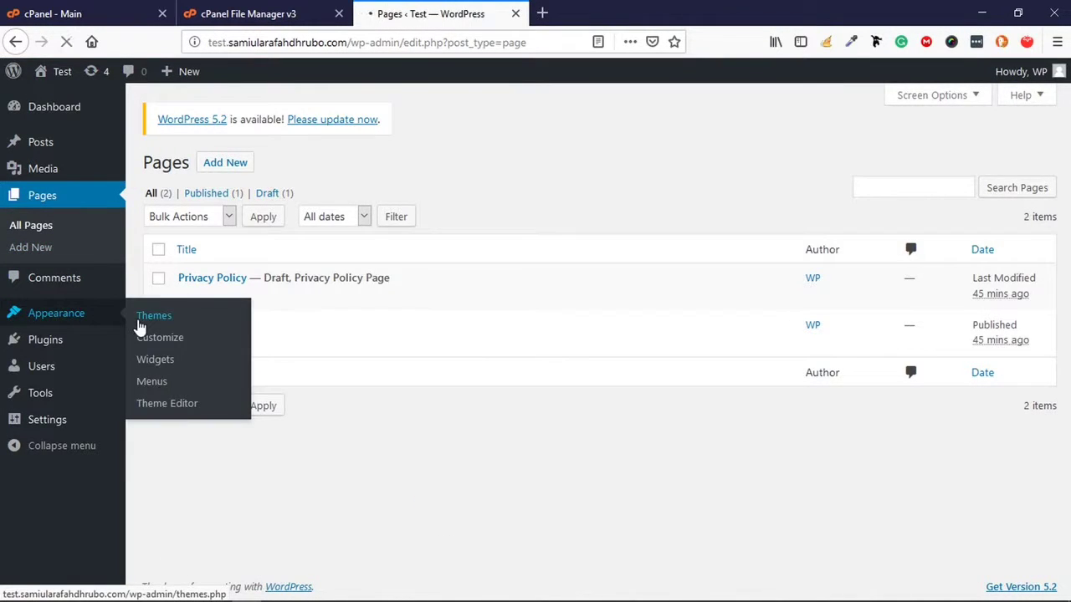
left_click(169, 328)
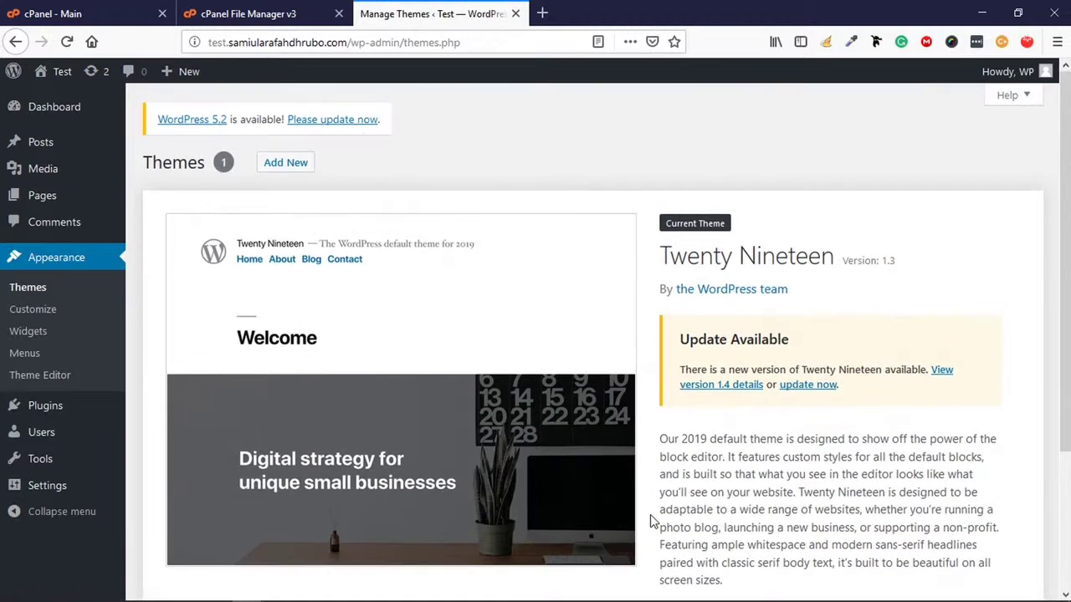
scroll(568, 558, "down", 3)
Step: Reload File Manager and open the test subdomain's wp-content folder
left_click(308, 10)
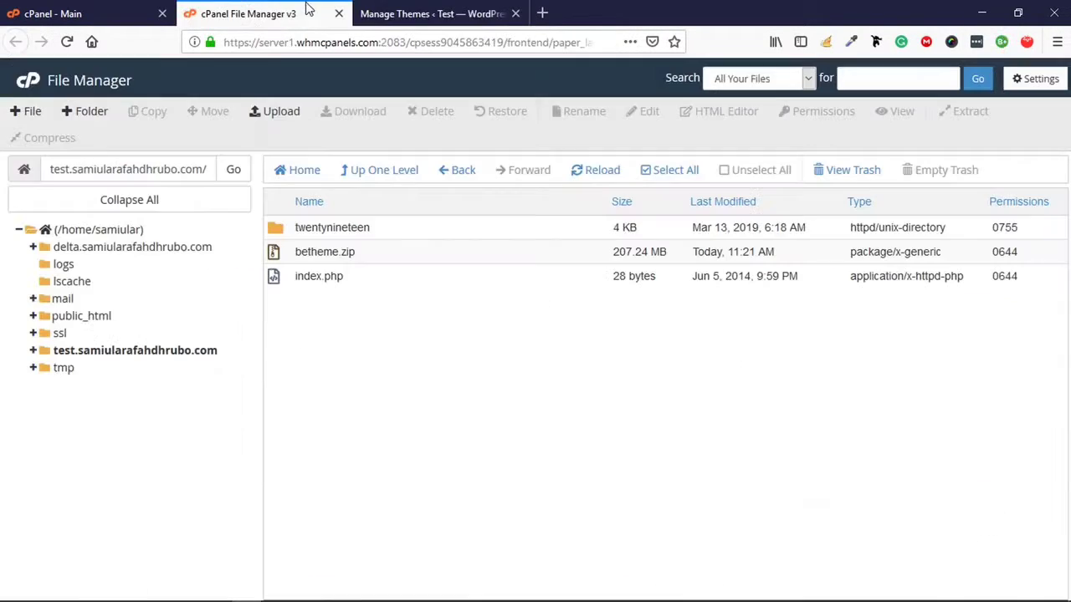
left_click(66, 41)
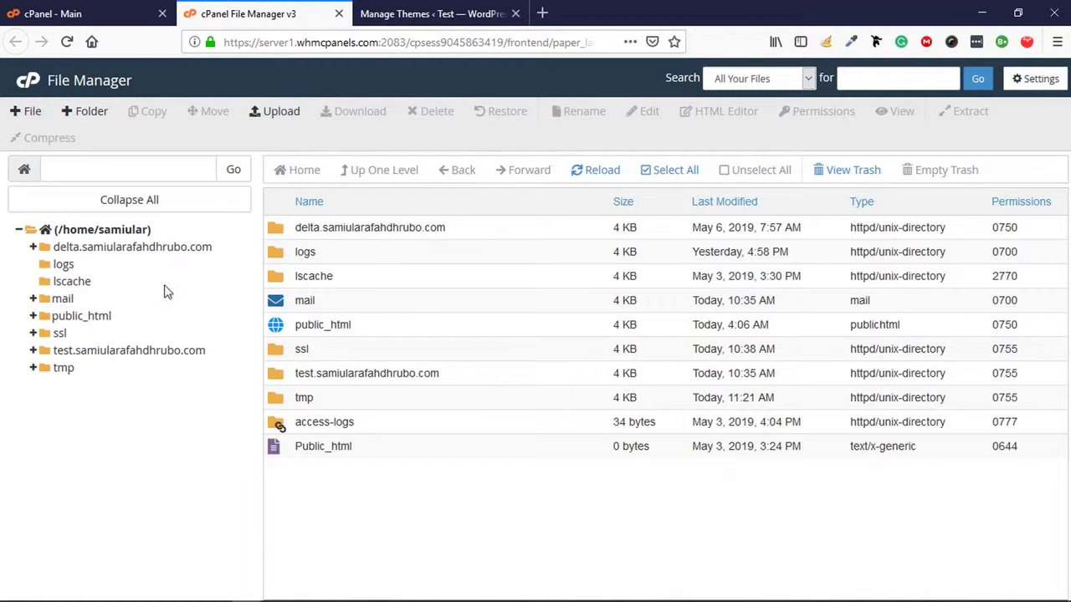
double_click(295, 378)
double_click(306, 251)
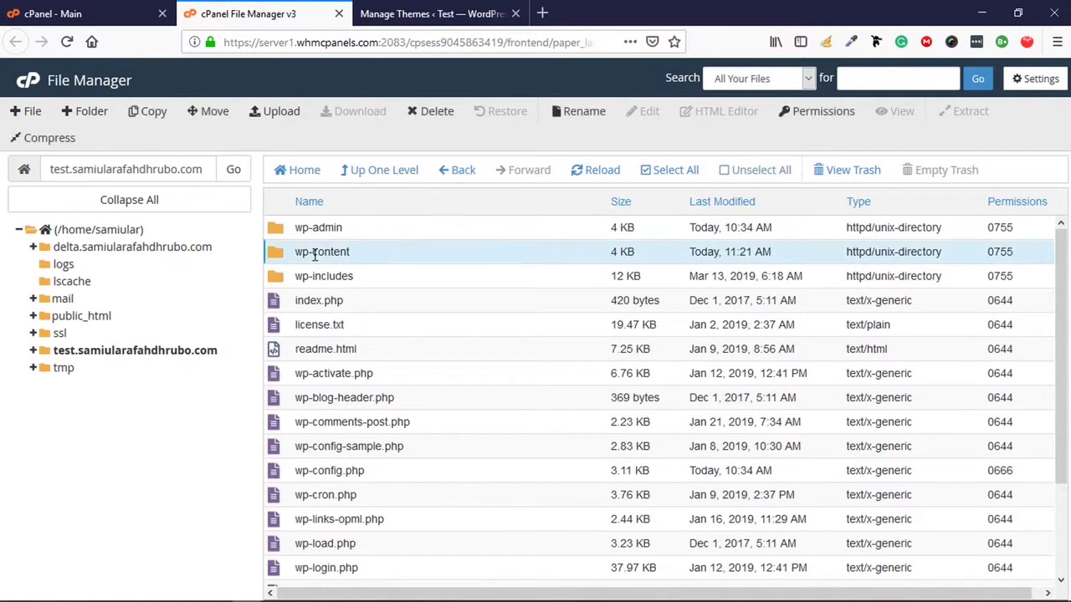
Step: Extract betheme.zip inside the themes folder
double_click(272, 255)
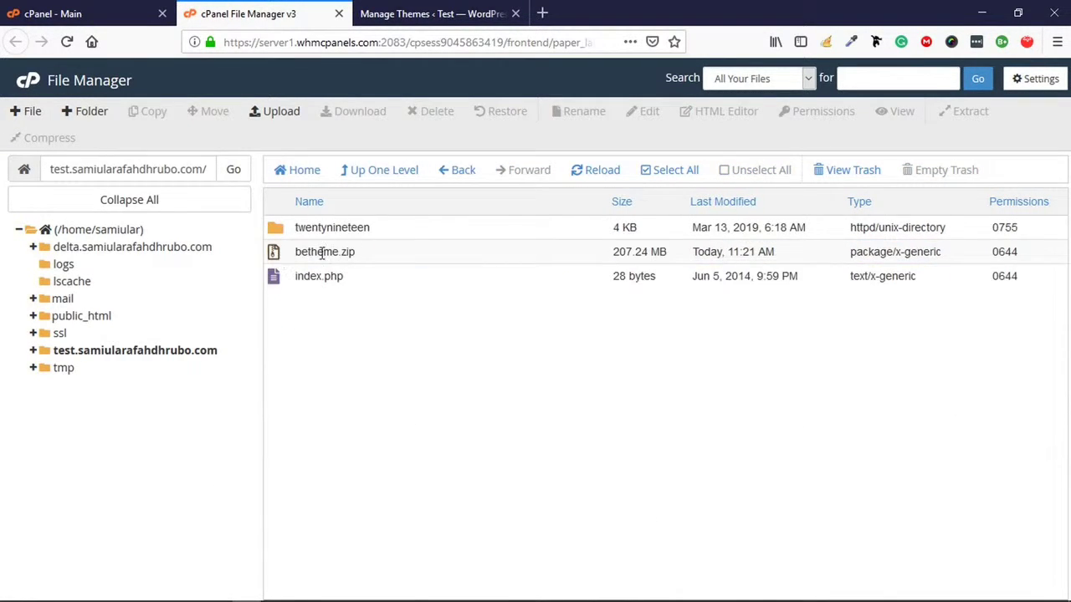
right_click(323, 253)
left_click(361, 429)
left_click(629, 412)
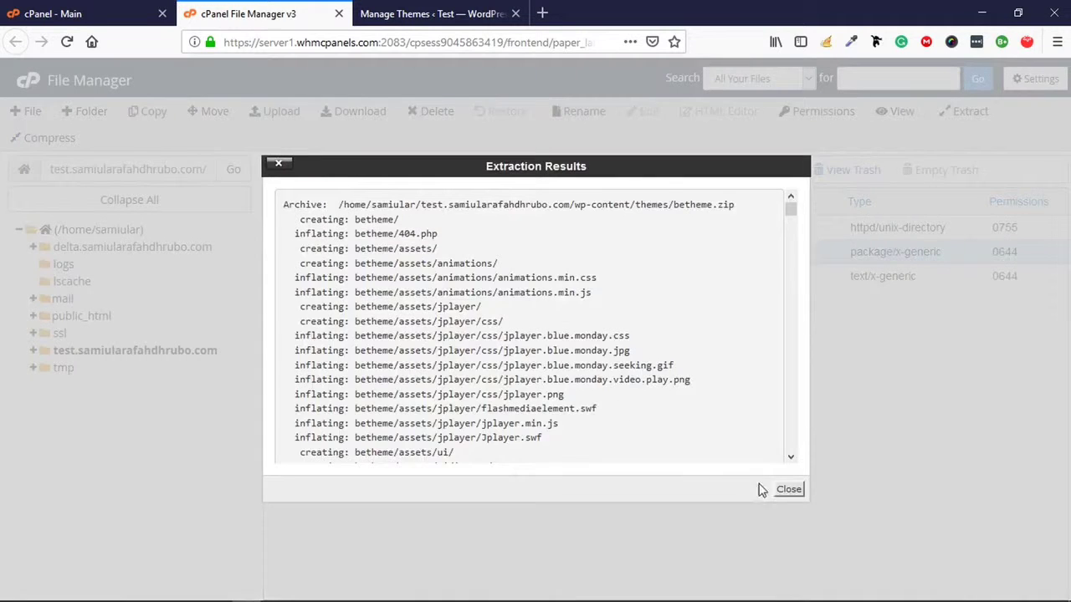
left_click(787, 489)
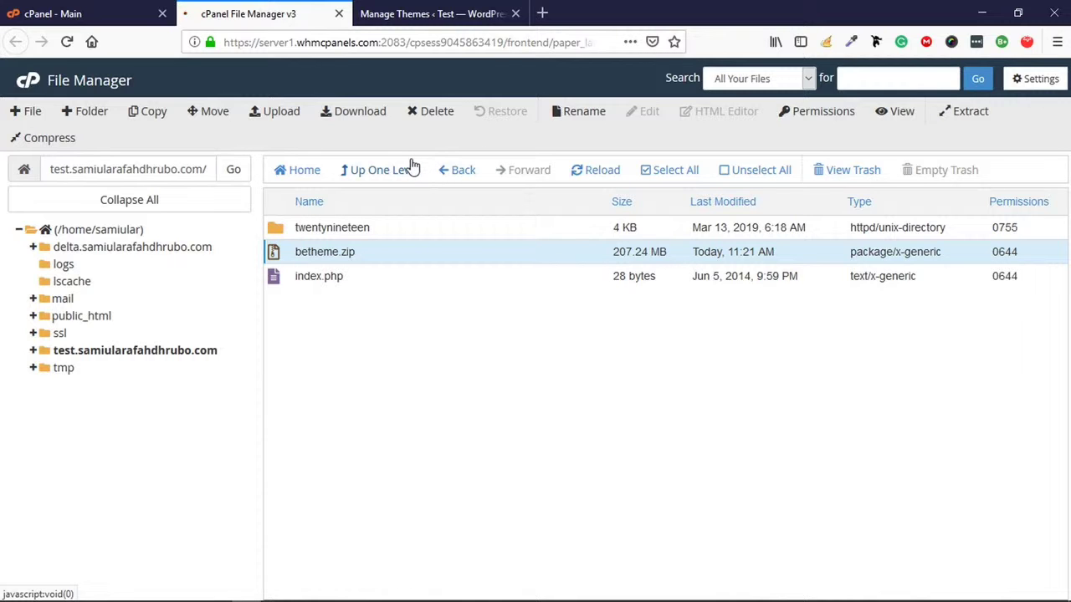
Step: Browse back into wp-content/themes/betheme to verify the extracted theme files
left_click(411, 164)
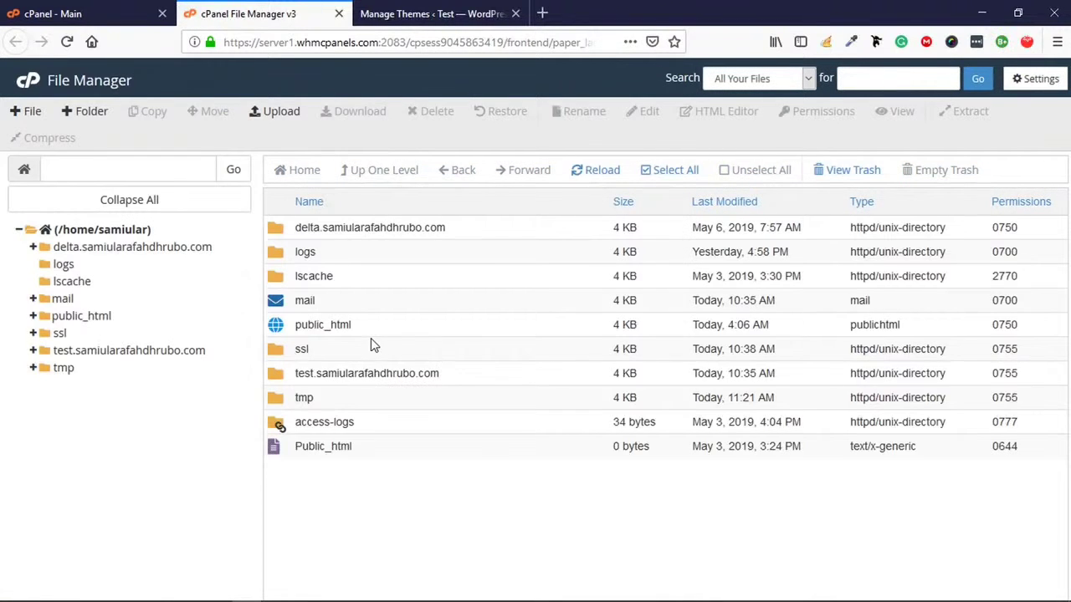
left_click(371, 377)
double_click(292, 377)
double_click(280, 251)
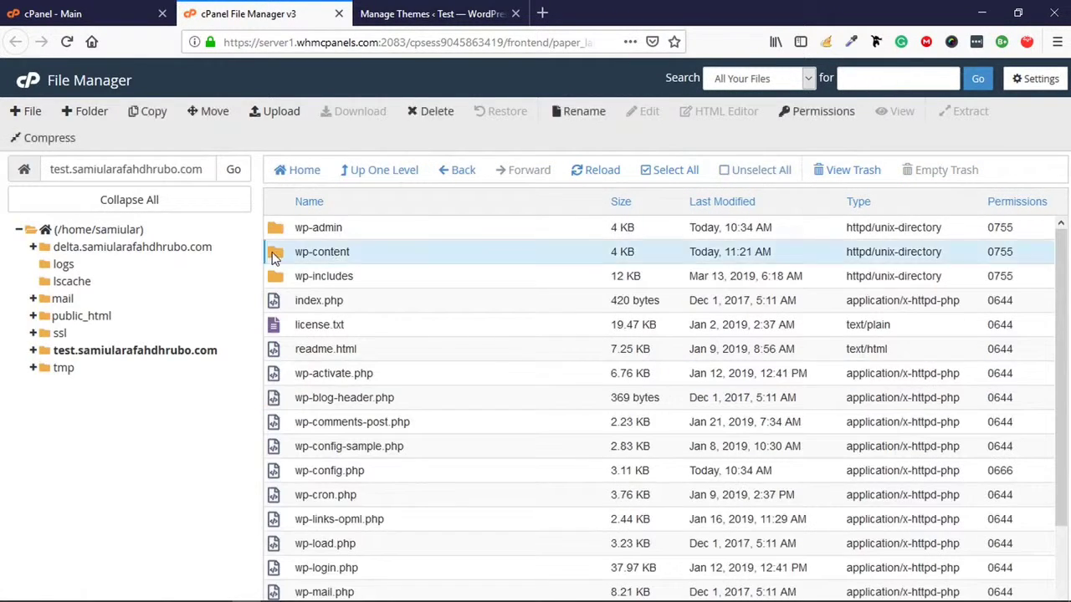
double_click(274, 256)
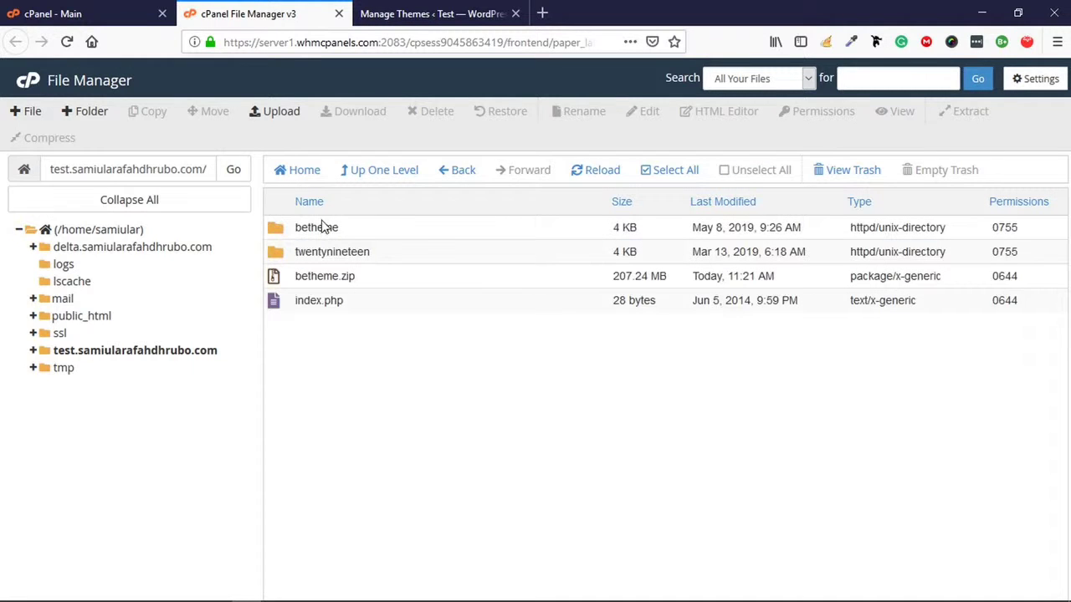
double_click(323, 227)
scroll(359, 476, "down", 1)
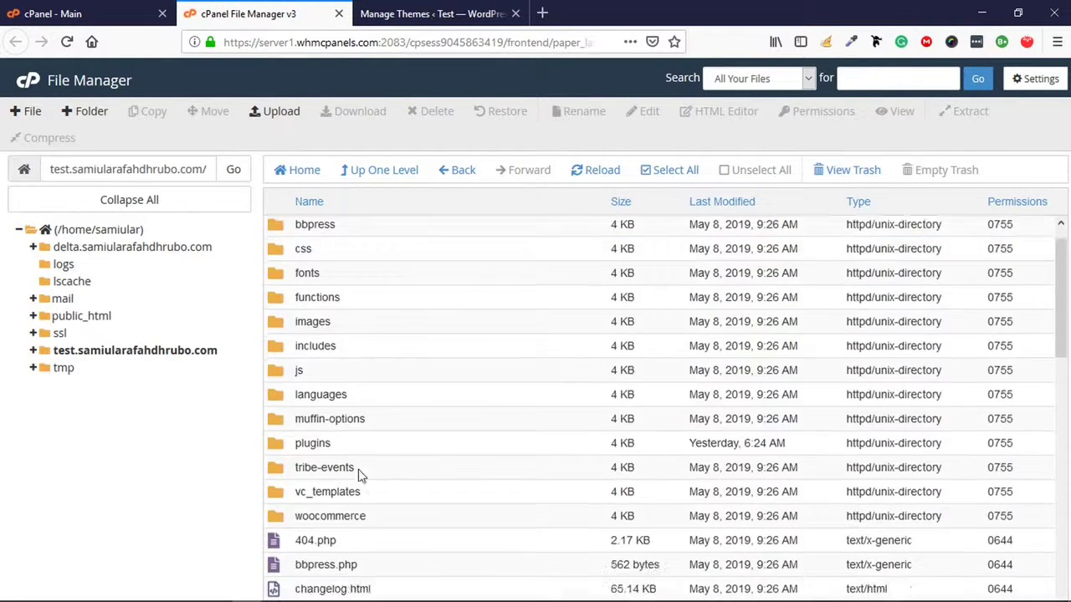
scroll(366, 470, "up", 1)
left_click(106, 14)
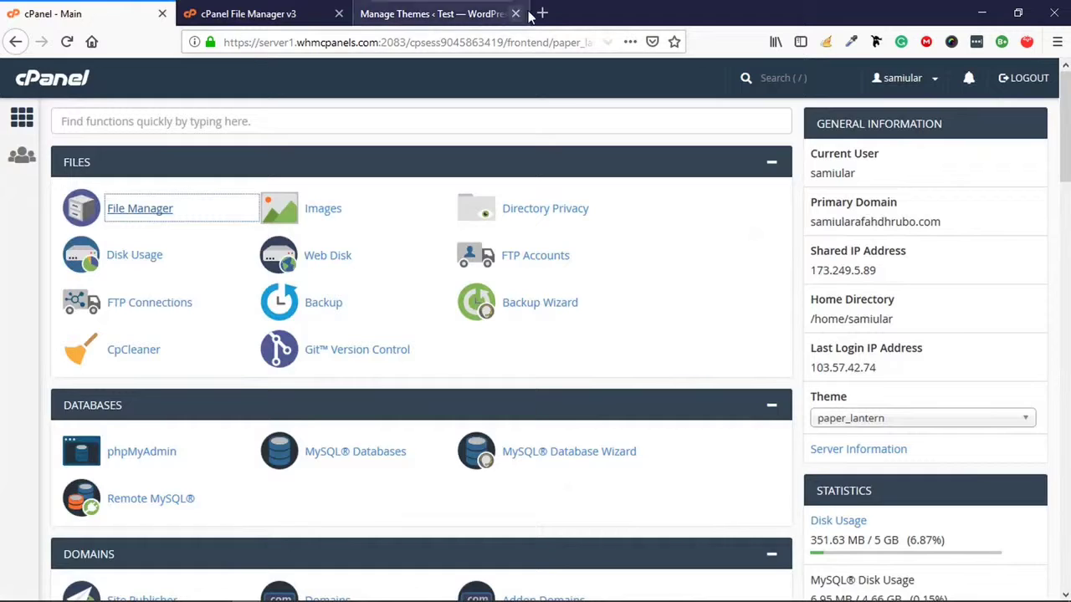
Step: Refresh the Manage Themes page and activate Betheme
left_click(427, 14)
left_click(67, 41)
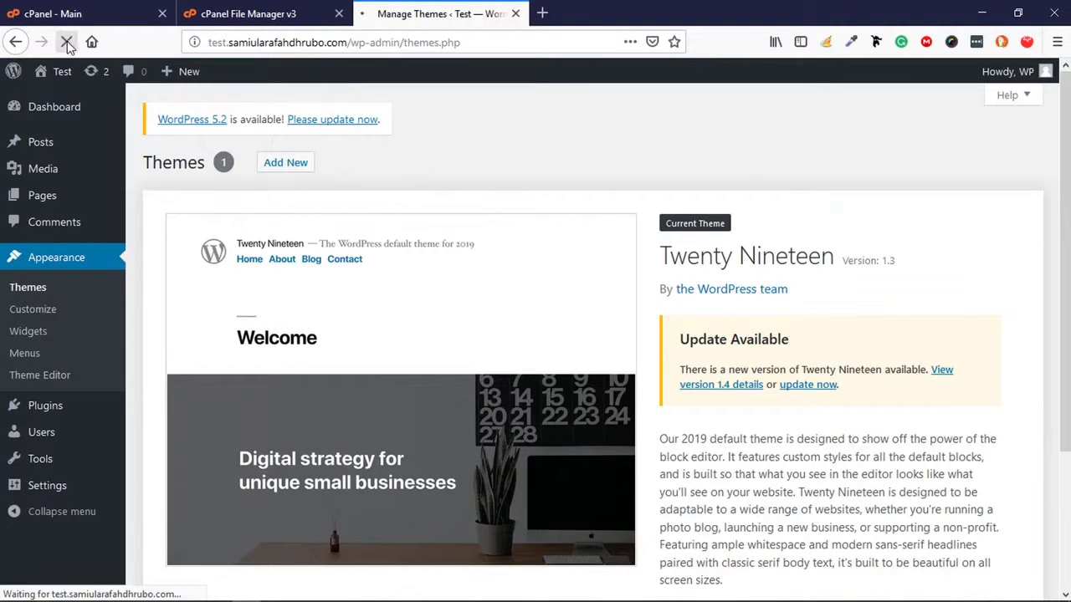
left_click(620, 398)
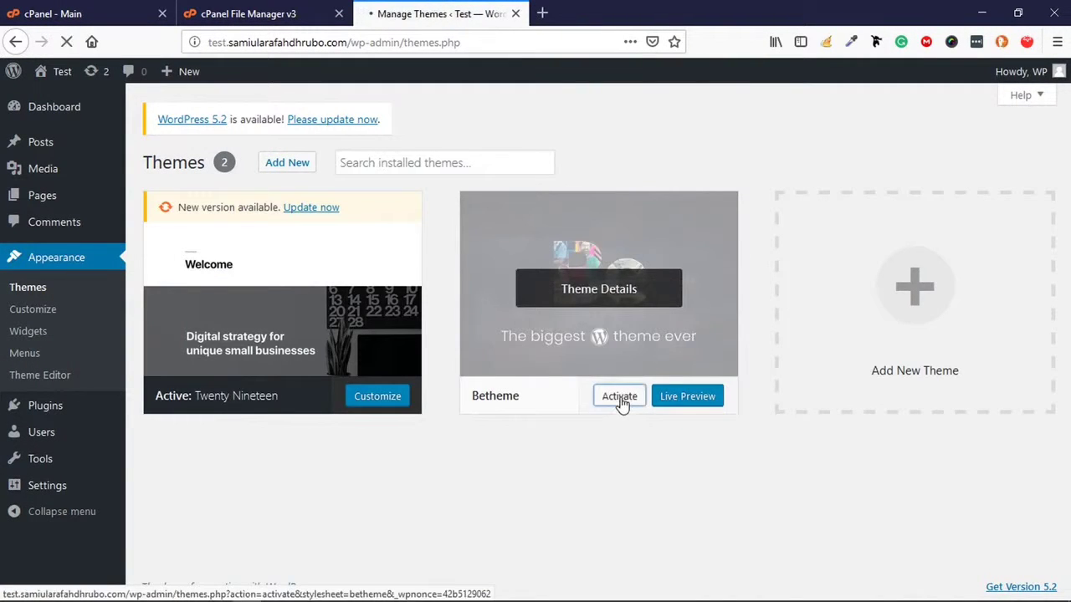
scroll(582, 556, "down", 5)
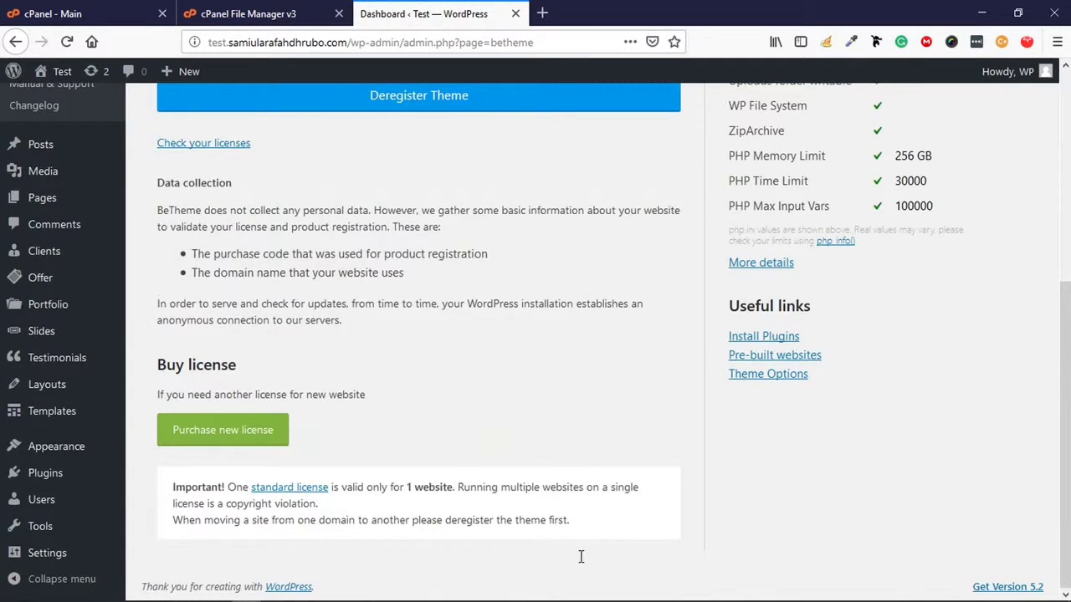
scroll(418, 512, "up", 3)
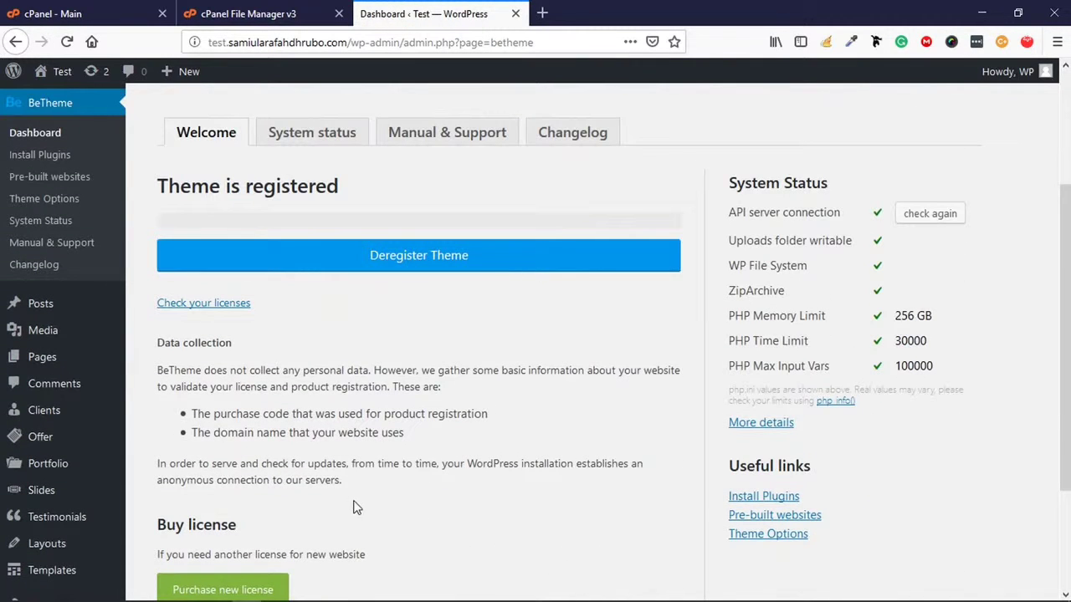
Step: Select all BeTheme bundled plugins and apply the Activate bulk action
left_click(42, 155)
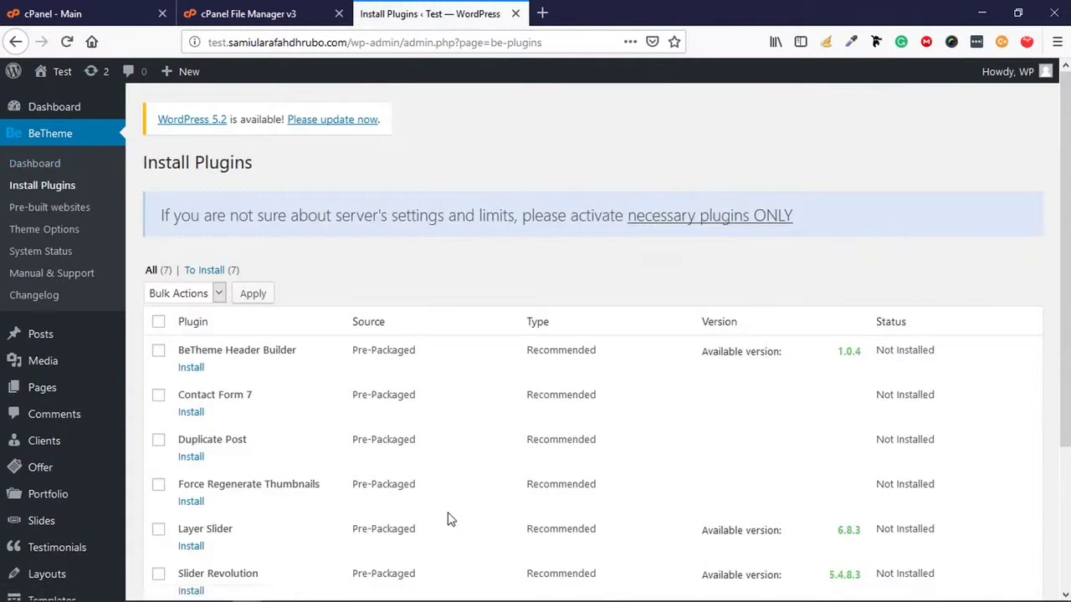
scroll(446, 513, "down", 3)
scroll(445, 512, "up", 3)
left_click(159, 323)
left_click(215, 295)
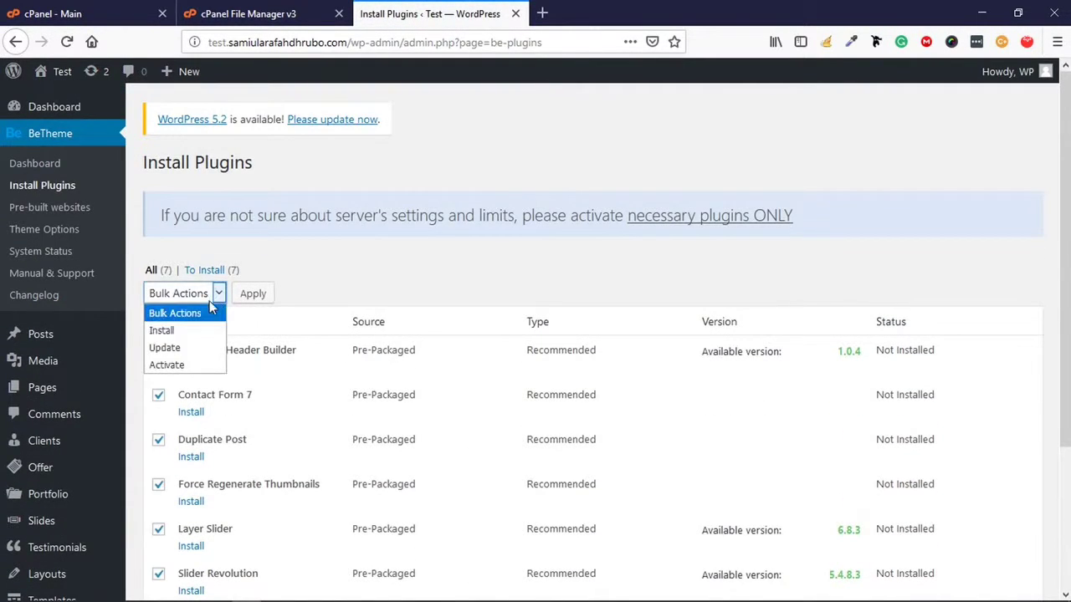
left_click(177, 365)
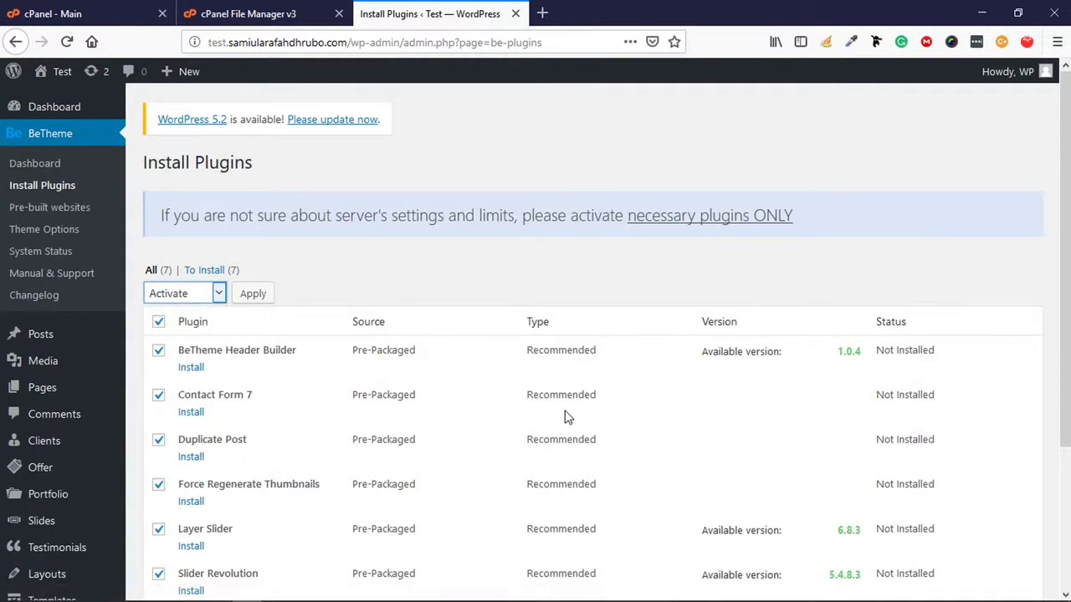
scroll(565, 417, "down", 3)
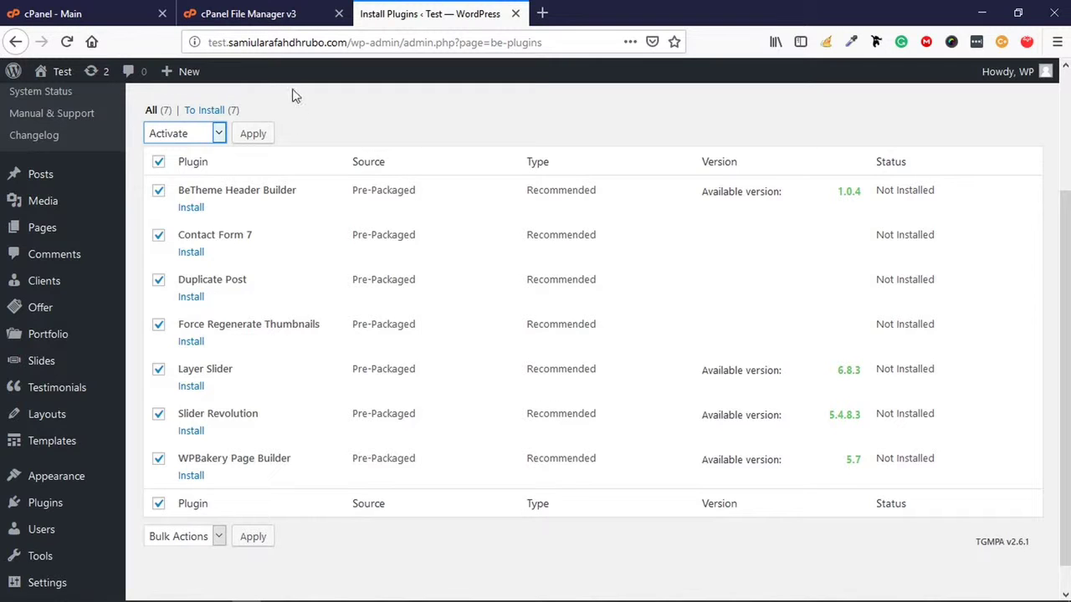
left_click(252, 135)
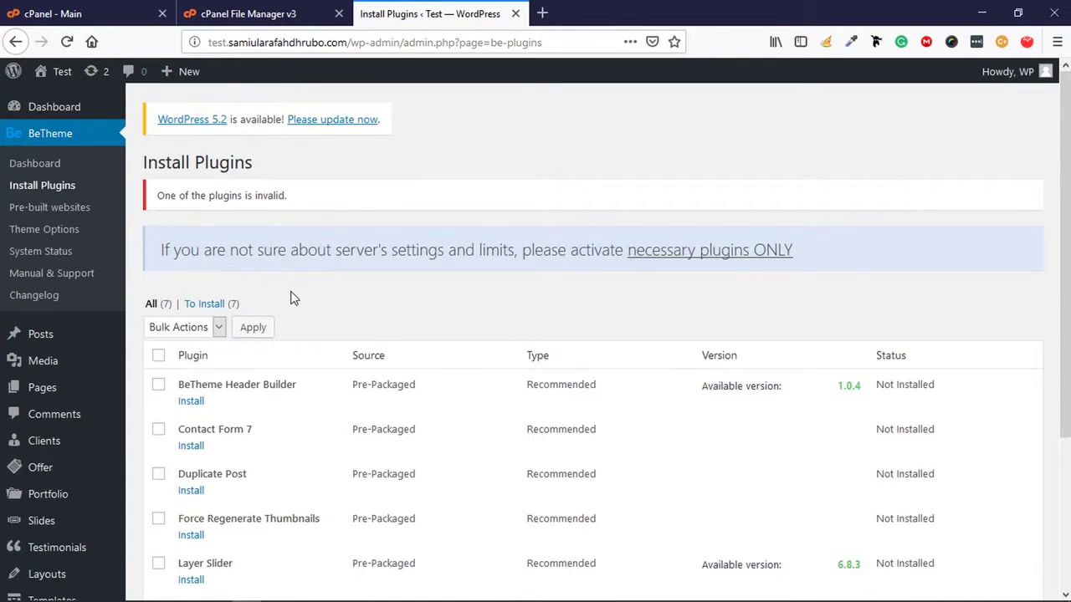
Step: Try installing BeTheme Header Builder, whose download fails, then install Contact Form 7
left_click(189, 403)
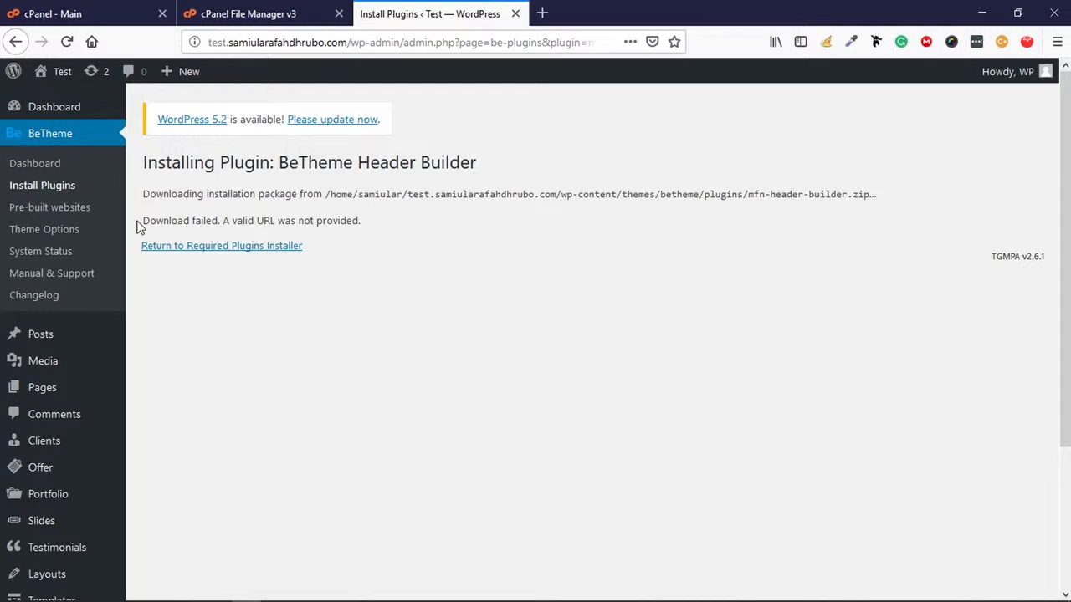
left_click(221, 248)
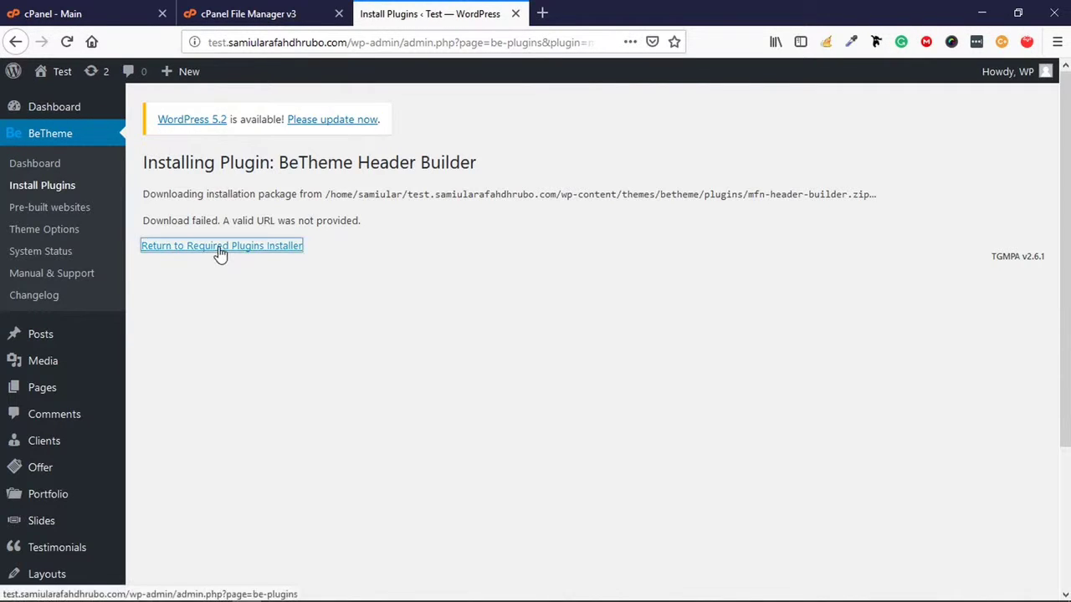
scroll(189, 442, "down", 2)
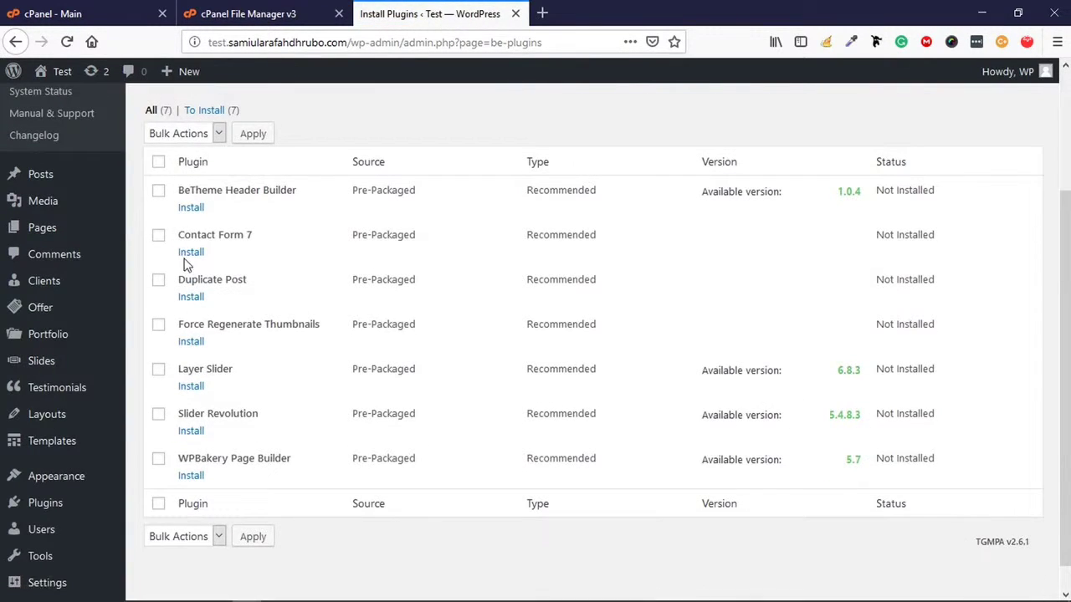
left_click(189, 252)
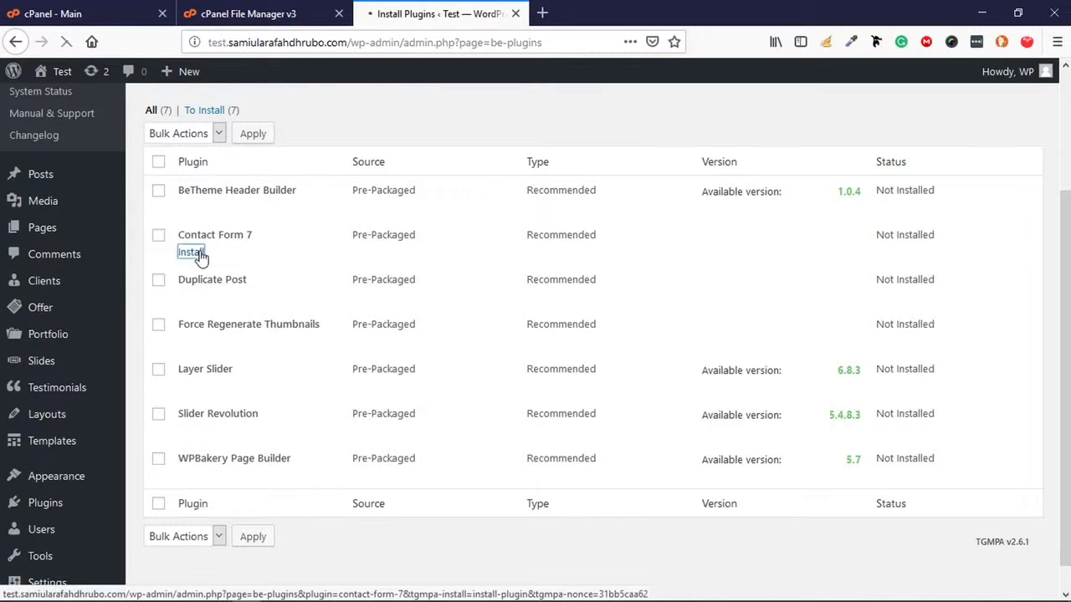
left_click(189, 272)
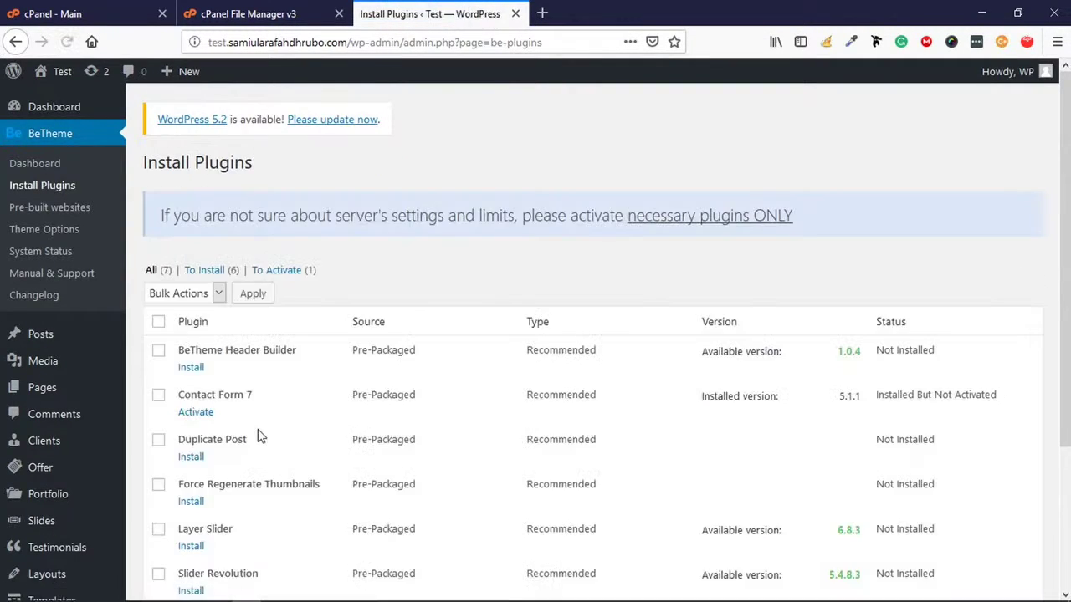
Step: Activate Contact Form 7 and install the Duplicate Post plugin
scroll(258, 435, "down", 2)
left_click(187, 255)
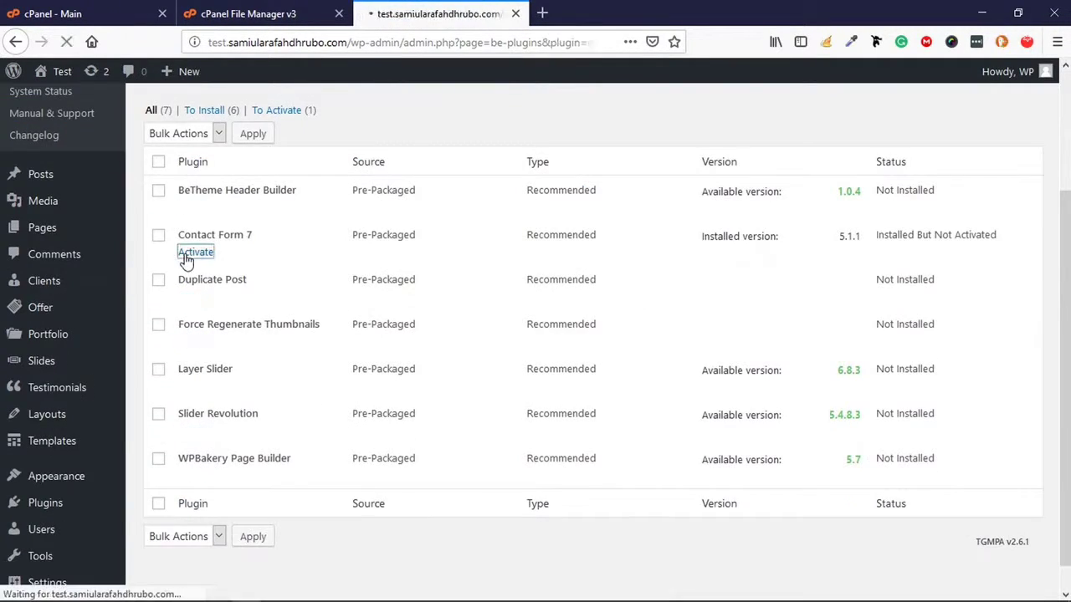
scroll(210, 234, "down", 3)
left_click(191, 284)
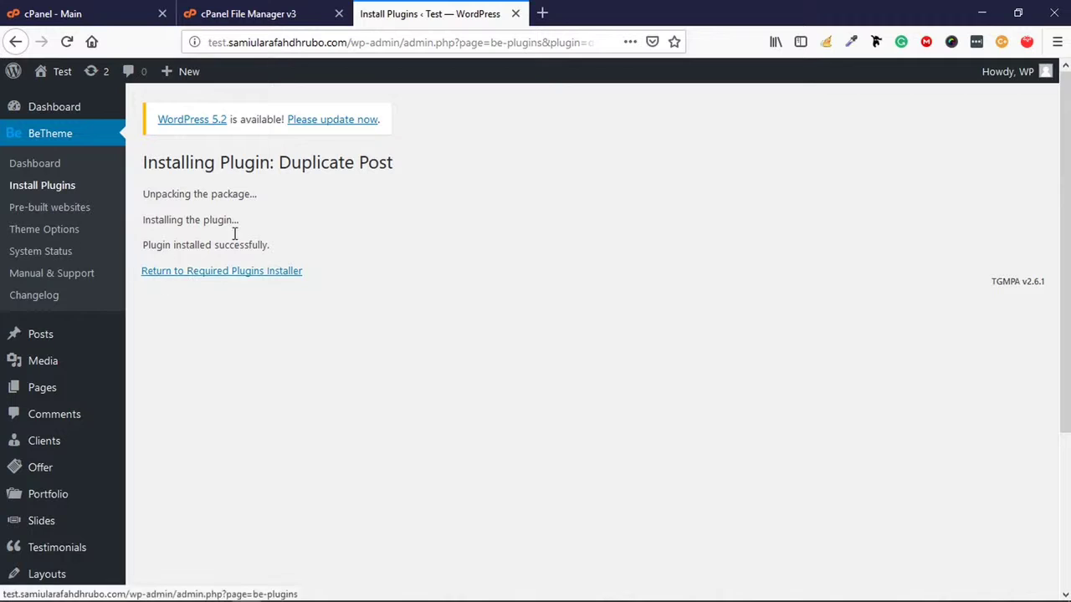
Step: Update WordPress core to version 5.2
left_click(335, 123)
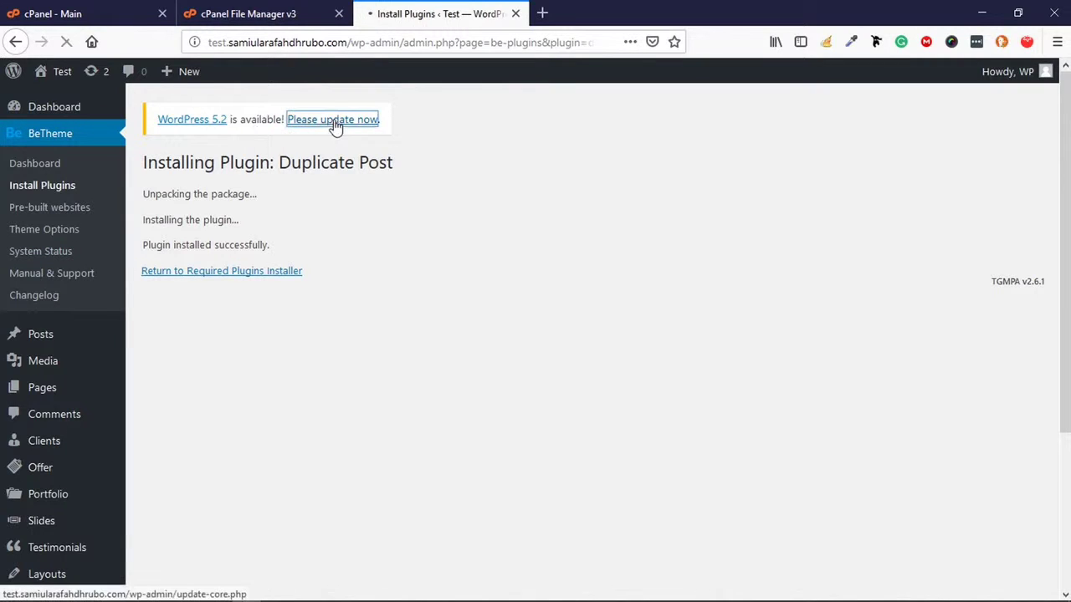
left_click(174, 289)
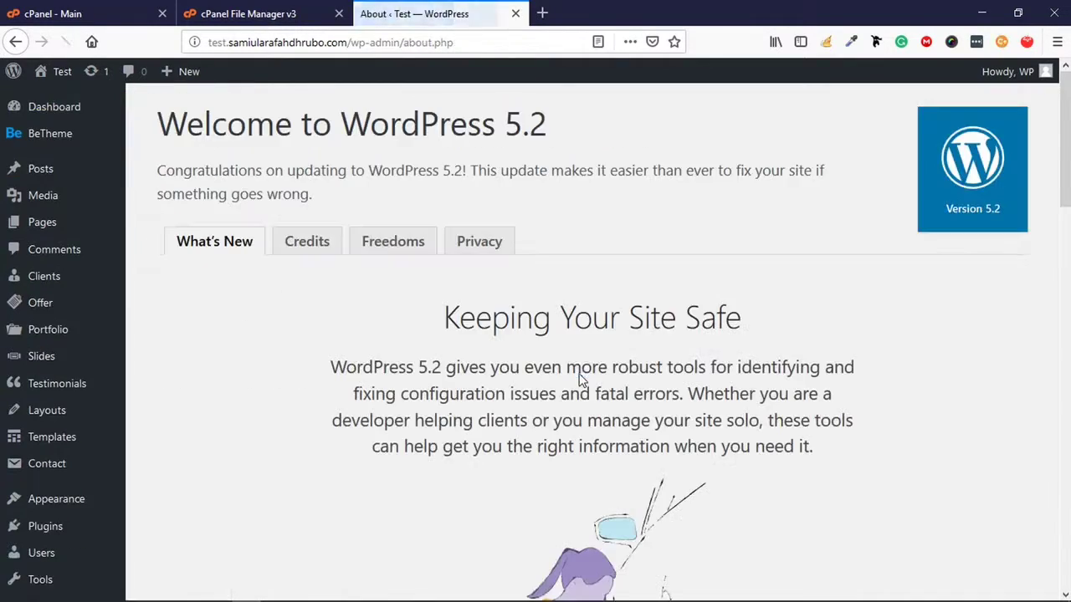
scroll(393, 510, "down", 5)
scroll(390, 509, "up", 3)
scroll(390, 510, "down", 10)
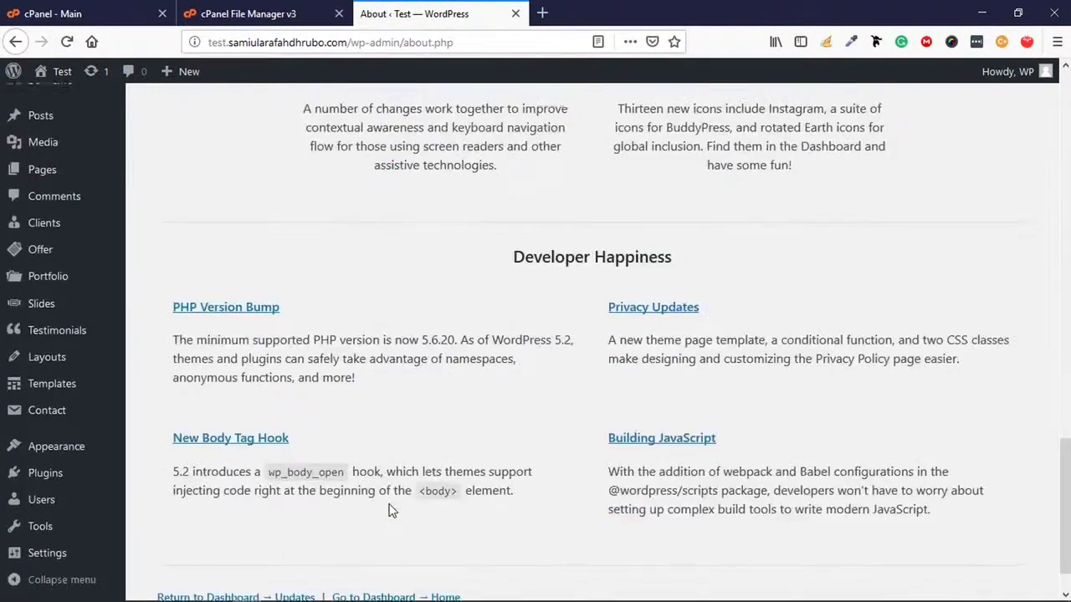
scroll(239, 450, "up", 15)
Step: Return to the BeTheme welcome dashboard from the admin sidebar
left_click(51, 134)
scroll(329, 318, "down", 5)
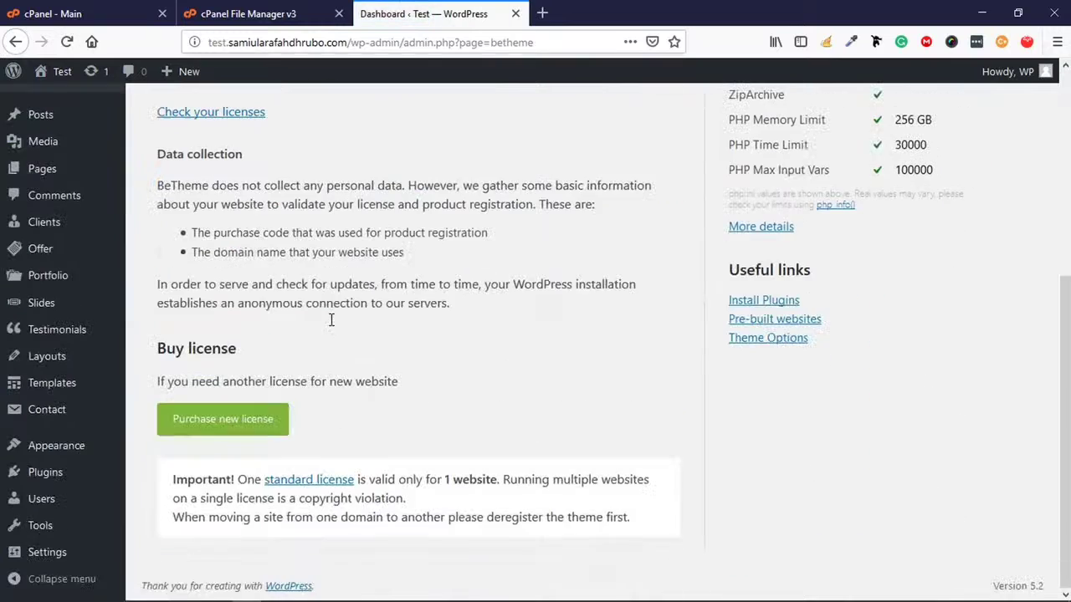
scroll(309, 429, "up", 5)
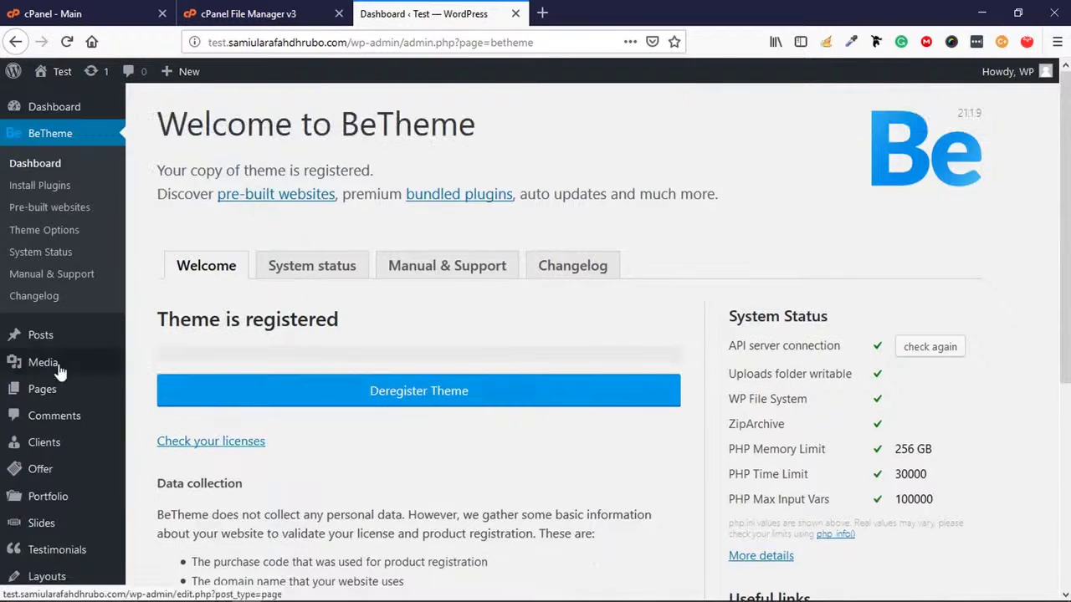
Step: Browse the pre-built websites grid and open the Internet demo's install panel, which requires Revolution Slider
left_click(299, 199)
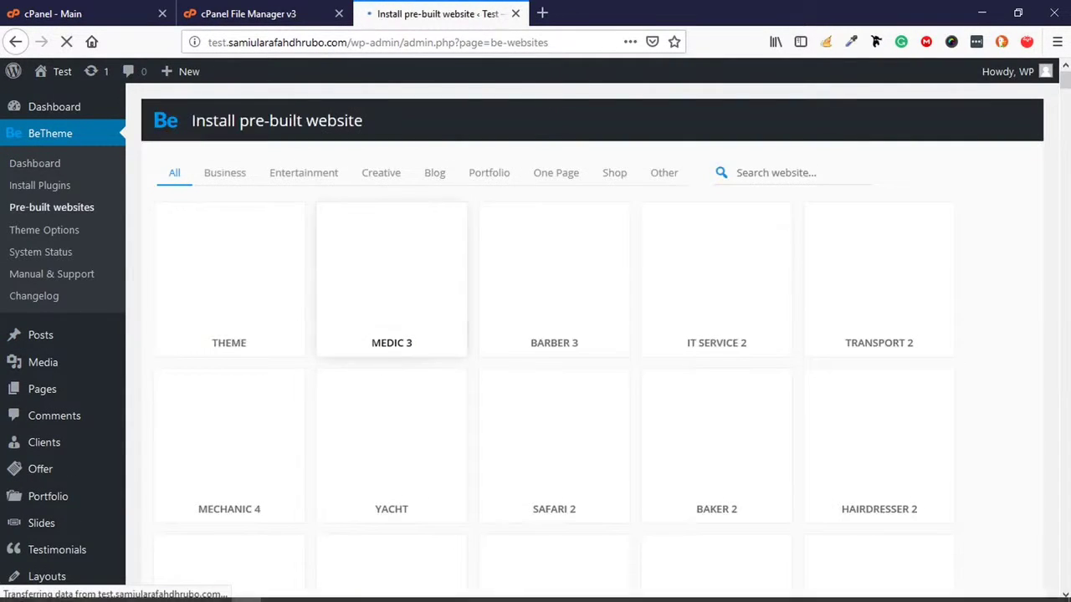
scroll(790, 512, "down", 3)
scroll(790, 512, "down", 20)
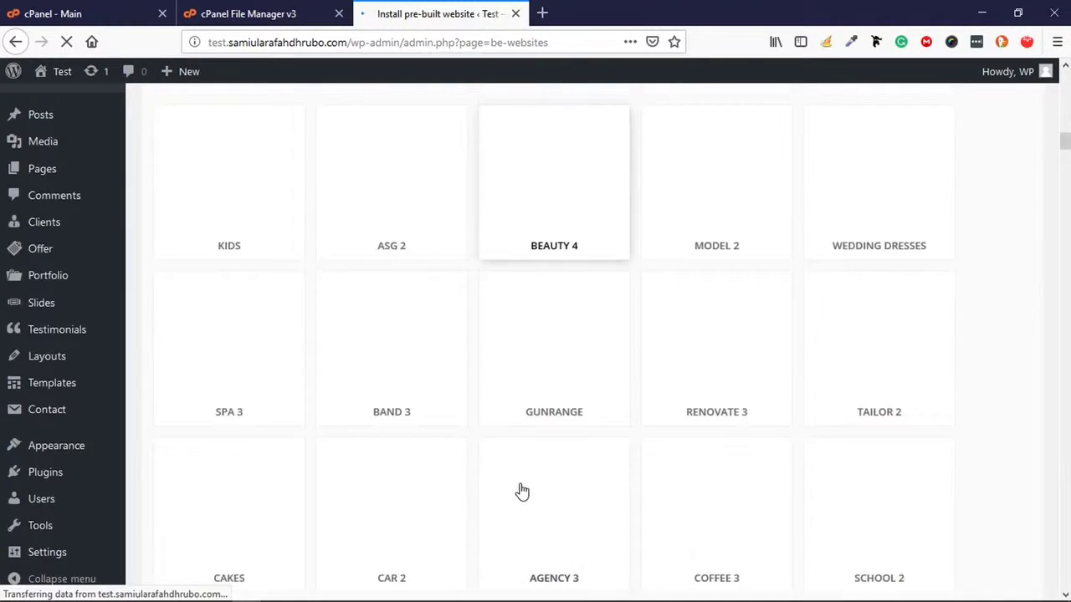
scroll(610, 468, "down", 3)
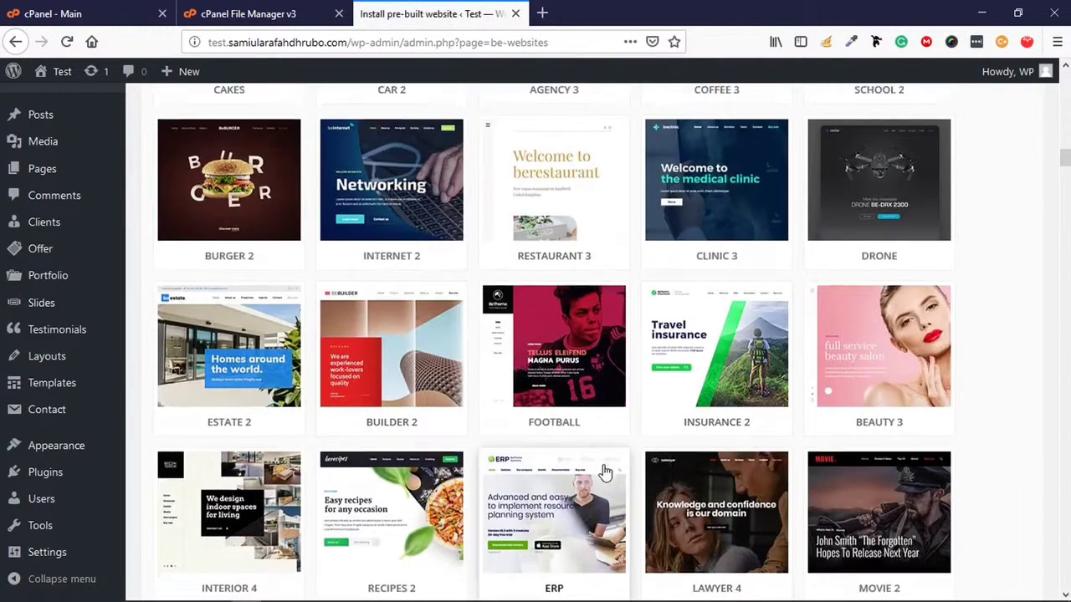
scroll(602, 467, "down", 4)
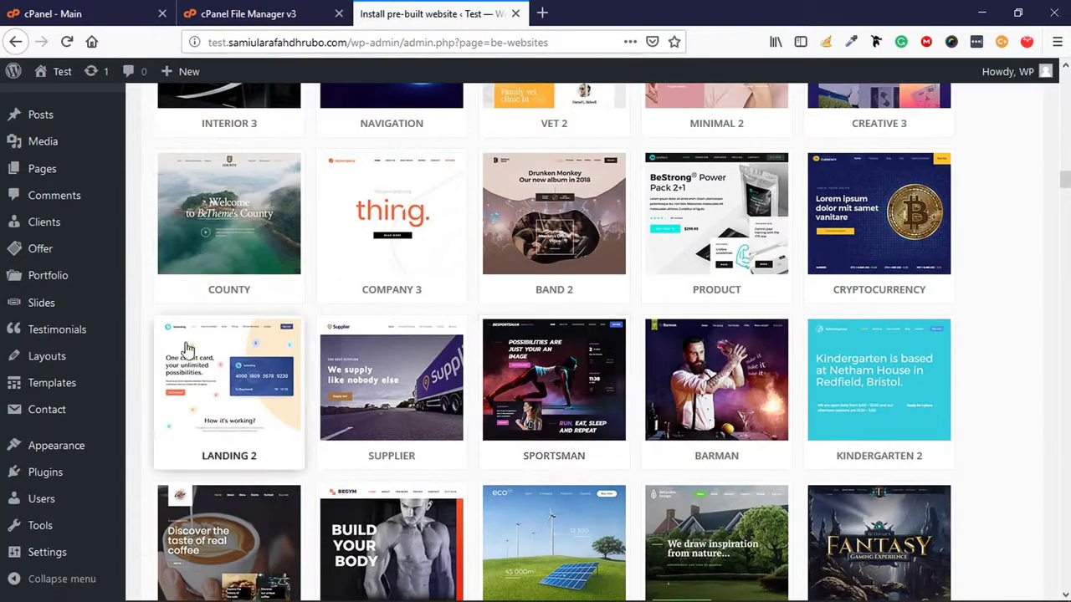
scroll(671, 500, "down", 1)
scroll(672, 500, "down", 8)
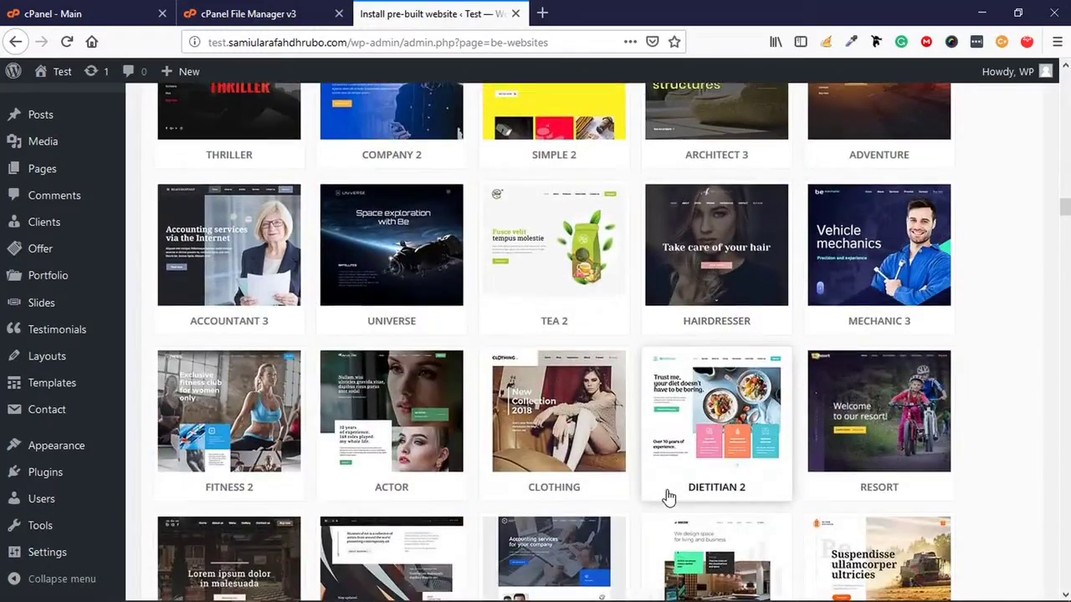
scroll(667, 497, "down", 12)
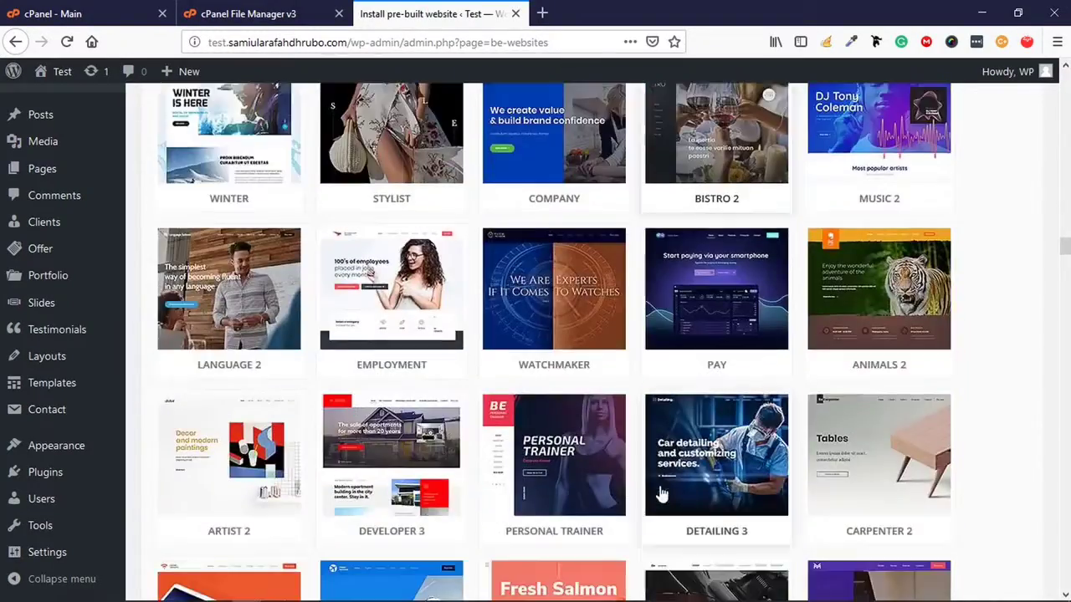
scroll(661, 495, "down", 4)
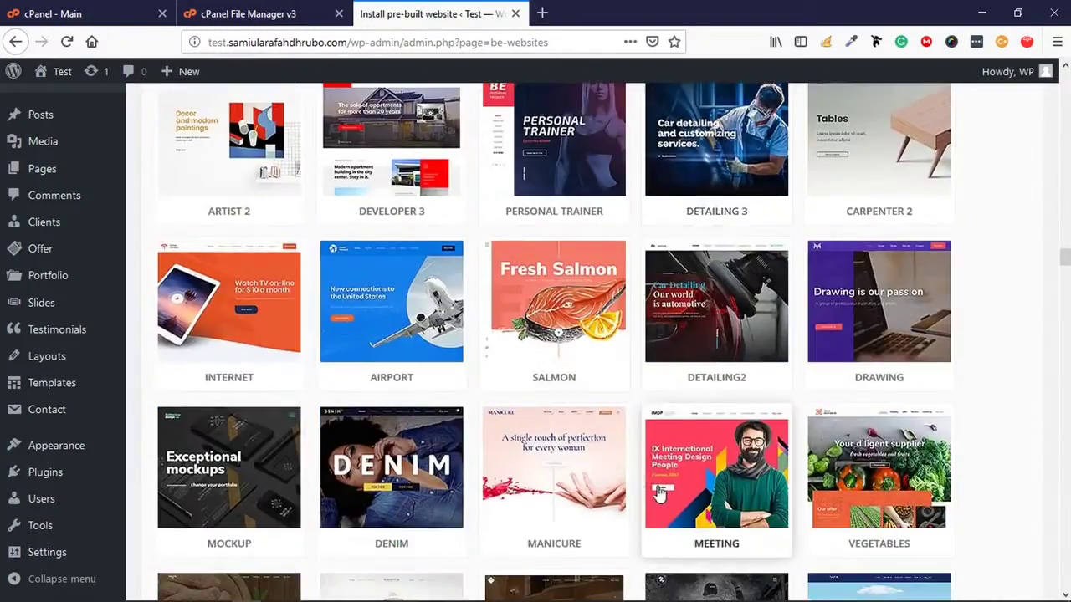
left_click(243, 307)
scroll(221, 322, "down", 3)
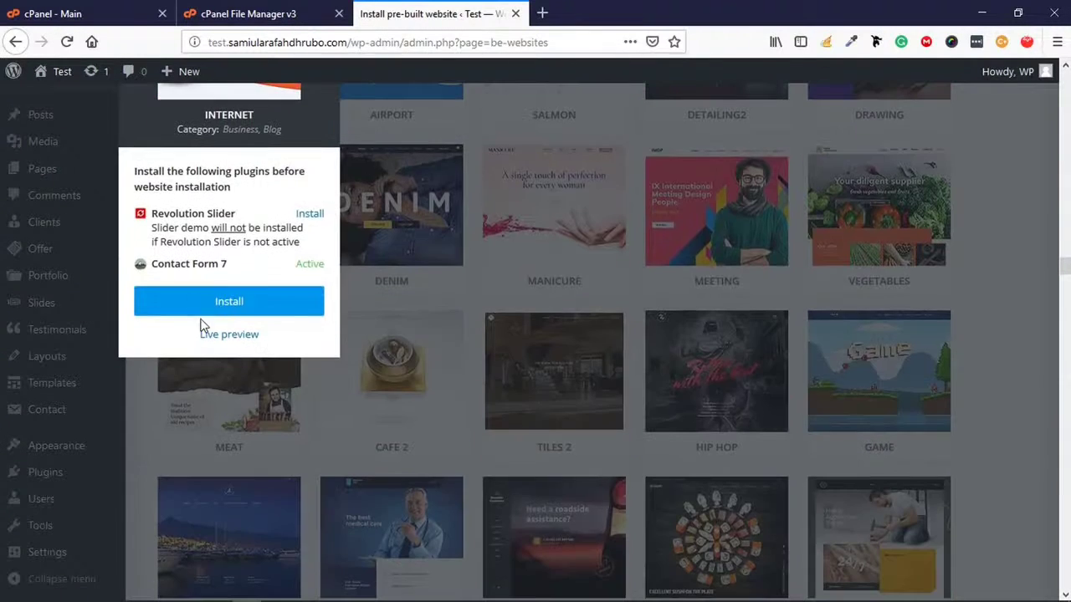
Step: Live-preview the Internet demo and scroll through its 'Watch TV on-line for $ 10 a month' homepage
left_click(221, 333)
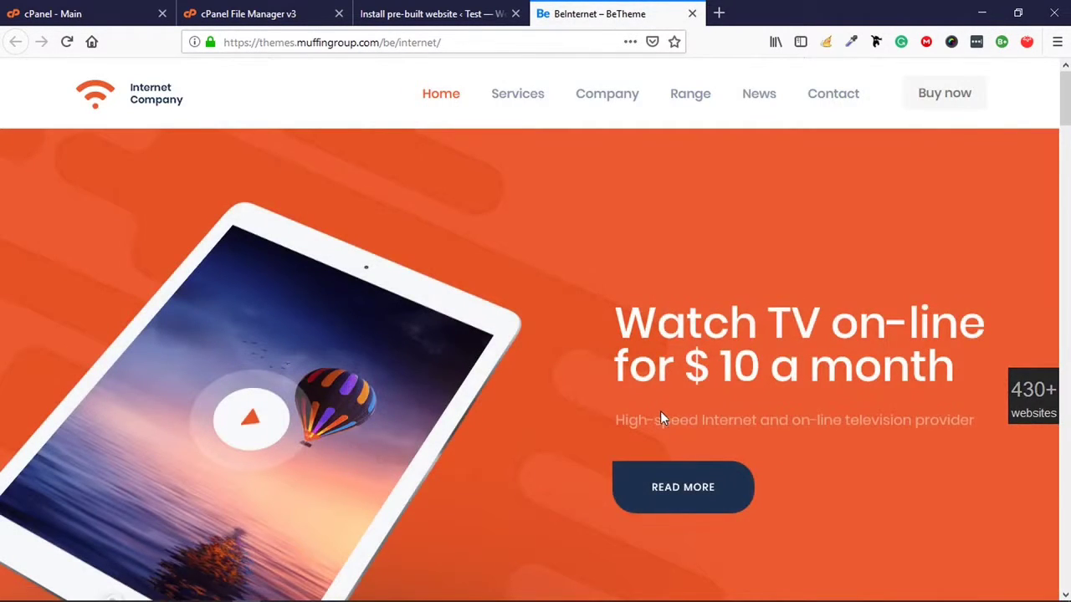
scroll(660, 411, "down", 12)
scroll(642, 453, "down", 15)
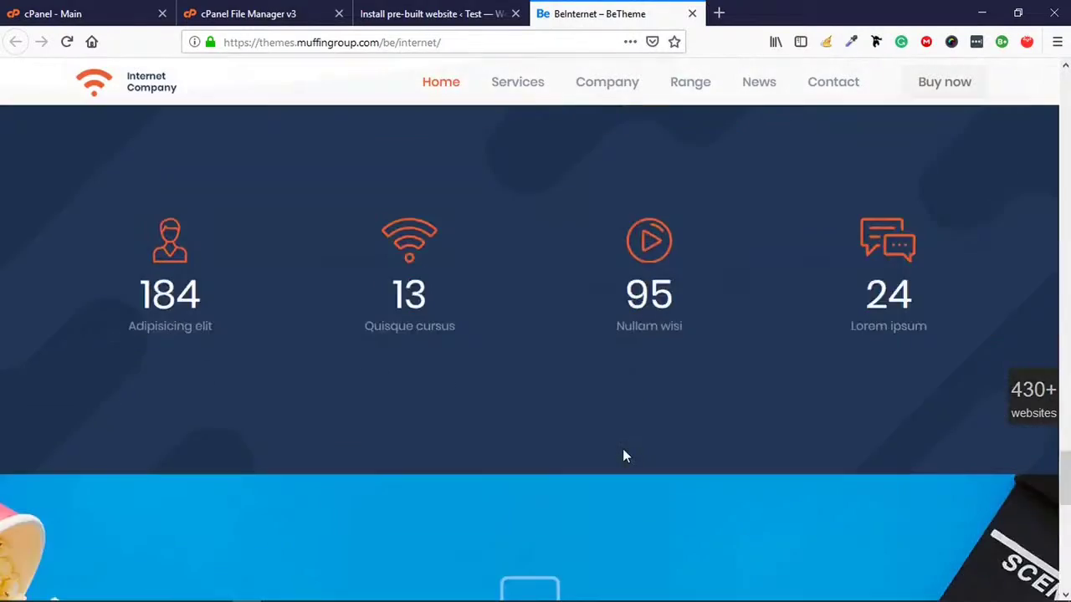
scroll(794, 431, "down", 5)
scroll(782, 435, "down", 5)
scroll(769, 435, "up", 20)
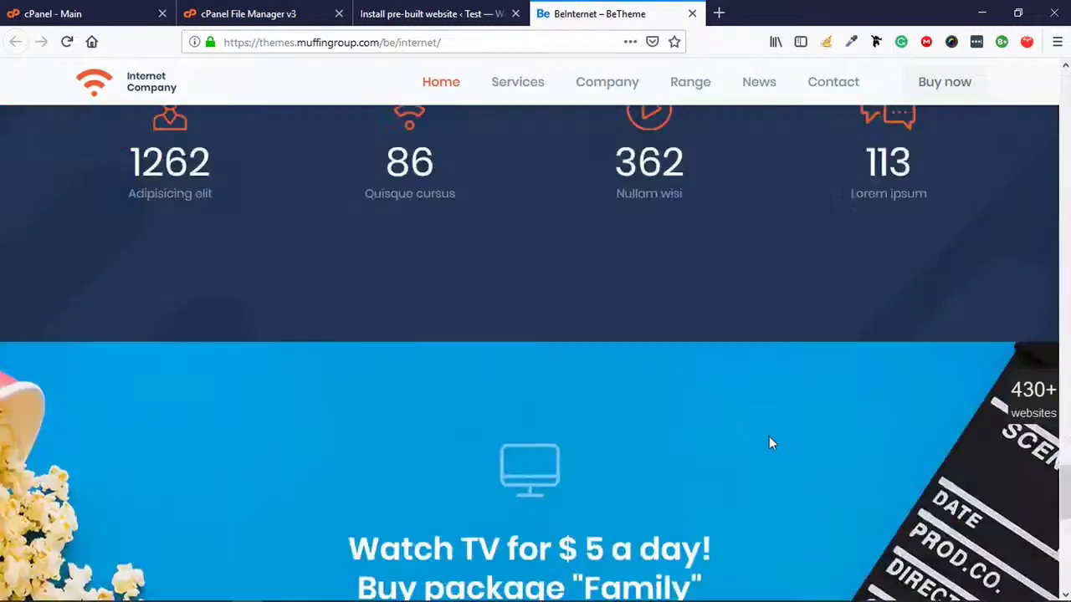
scroll(771, 433, "up", 3)
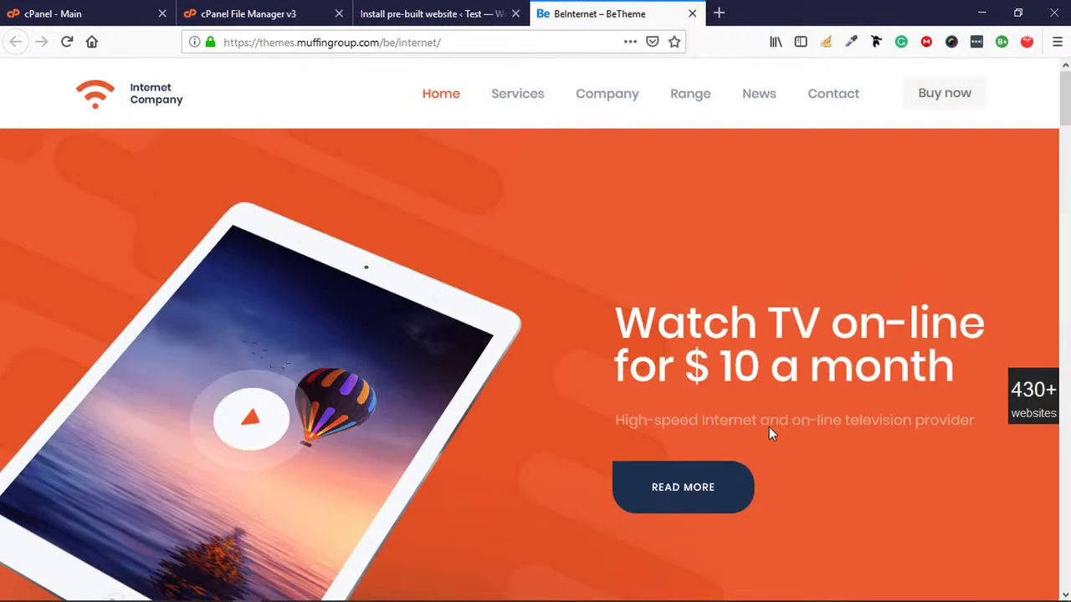